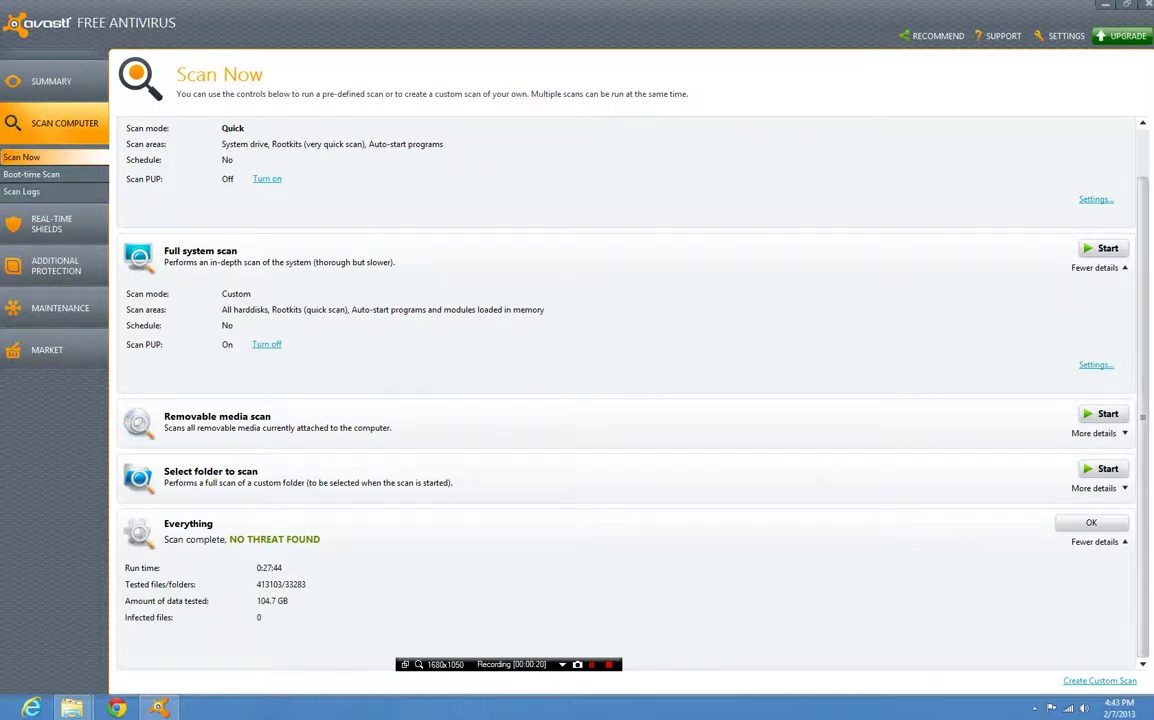
# Step: Look through the predefined scans, the boot-time scan page, the scan logs and the real-time shields status
pyautogui.moveTo(1142, 417); pyautogui.dragTo(1142, 369)
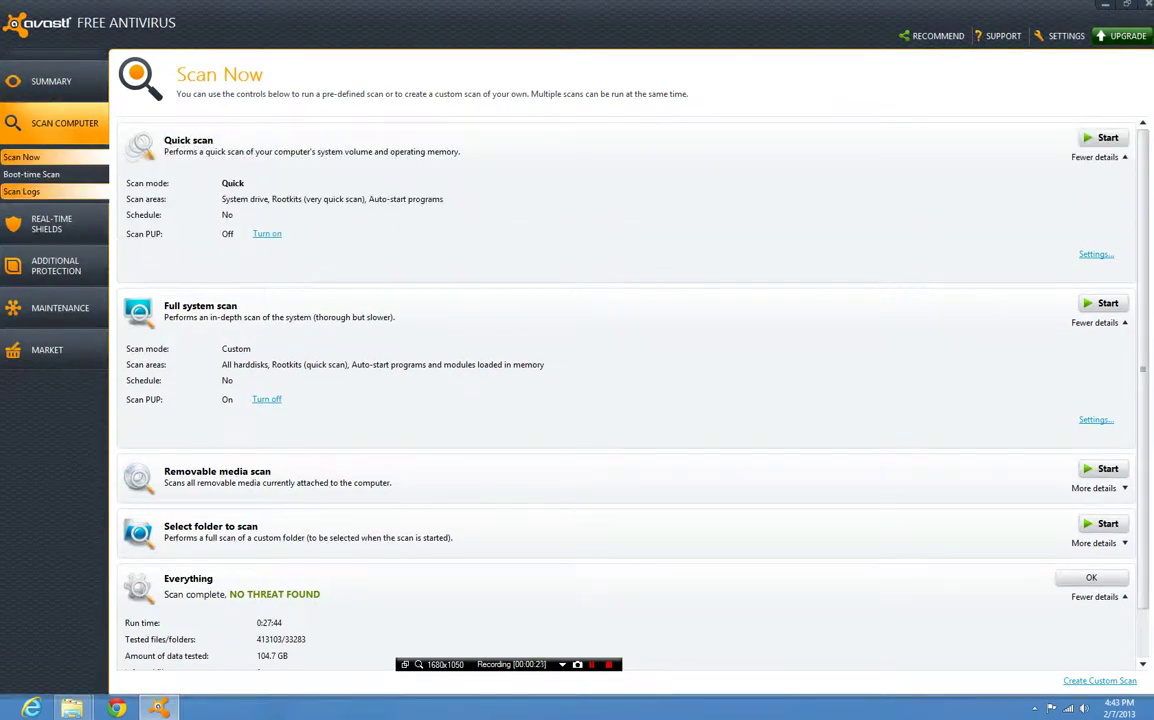
pyautogui.click(32, 174)
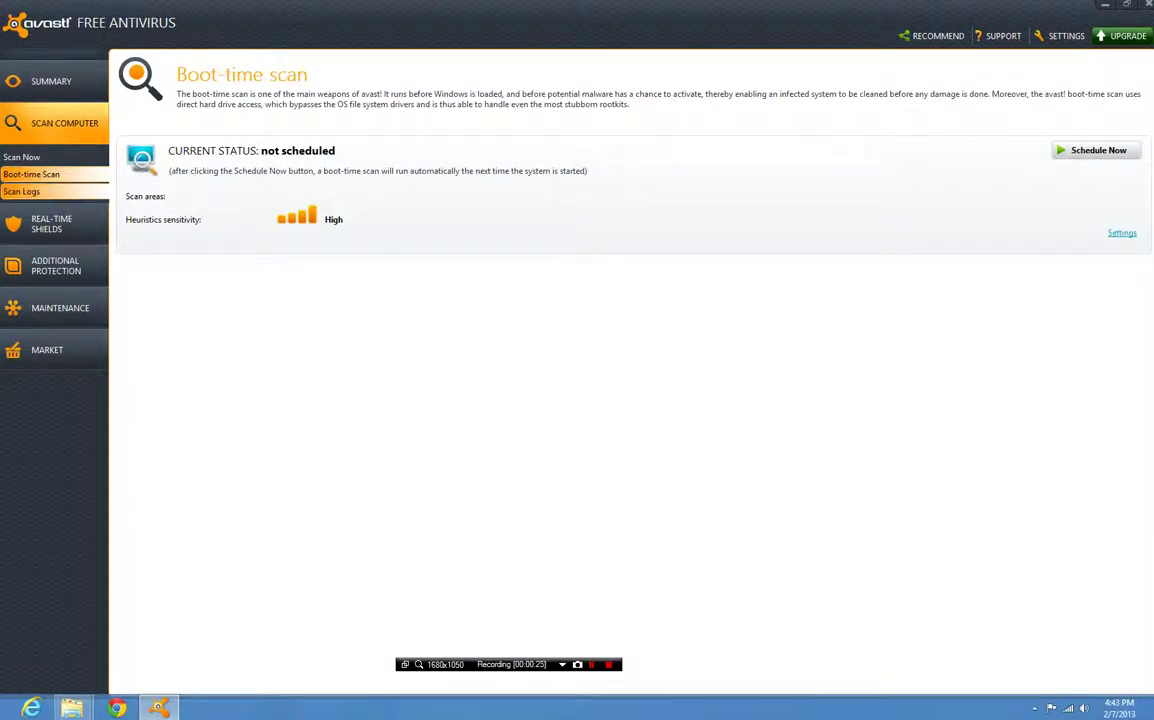
pyautogui.click(22, 191)
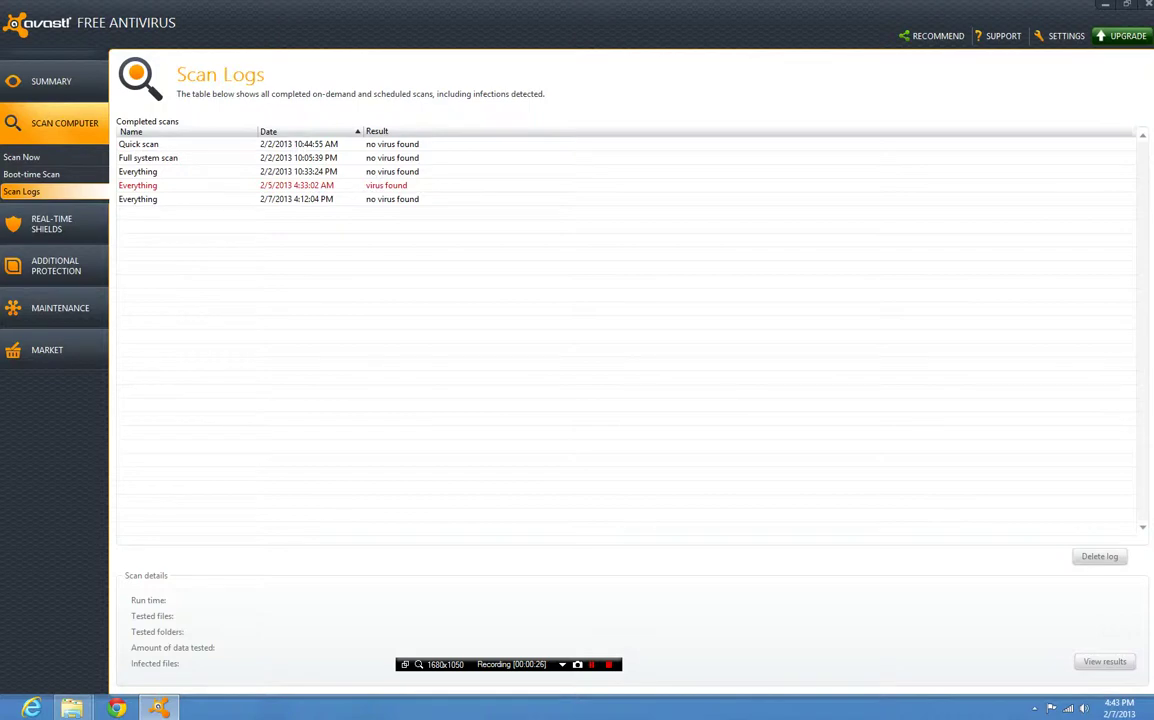
pyautogui.click(50, 223)
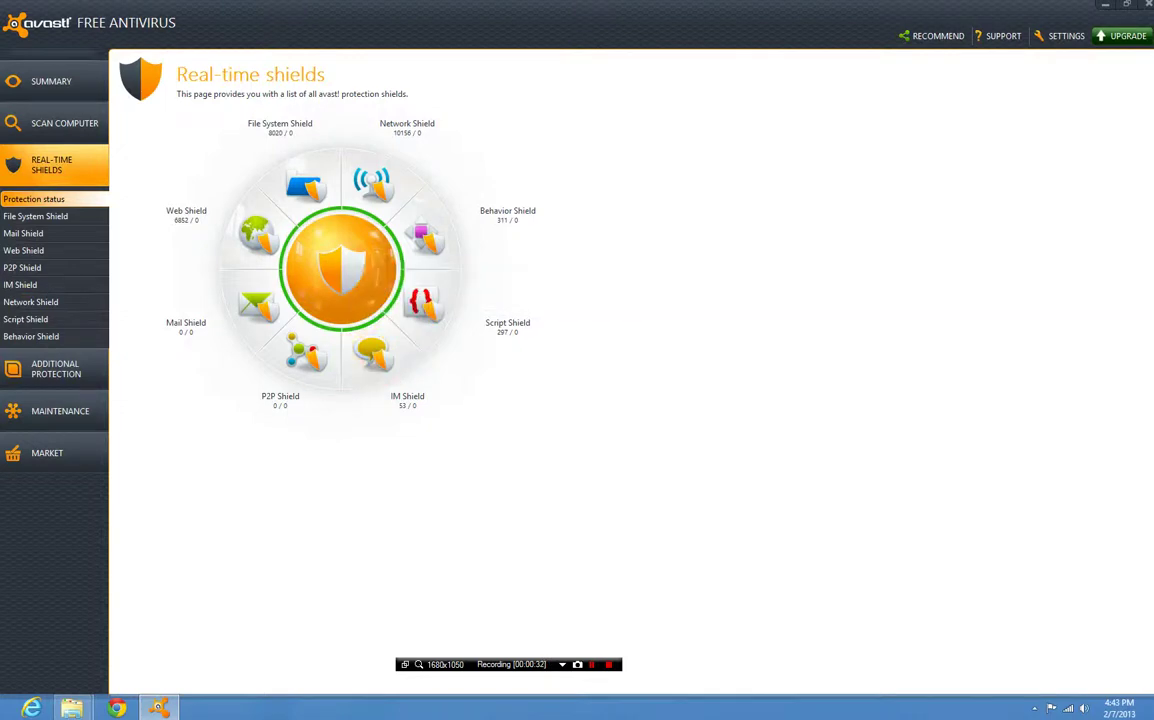
# Step: Start creating a custom scan and add All removable media as a second scan area below All harddisks
pyautogui.click(64, 123)
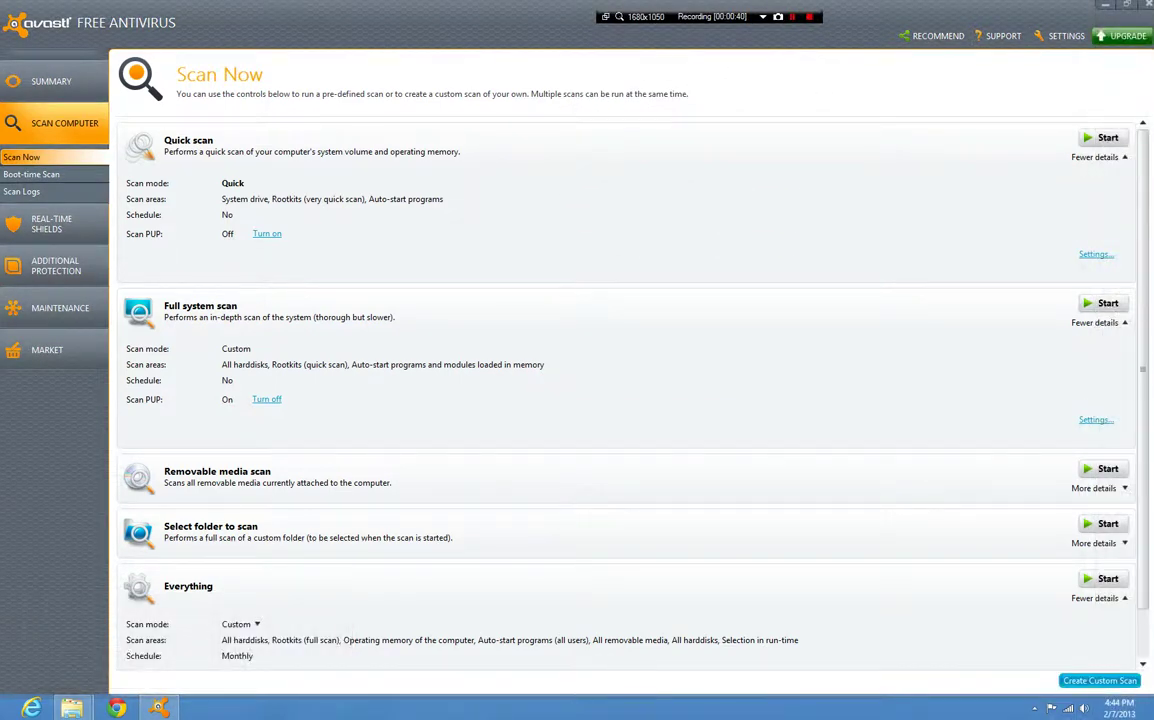
pyautogui.click(1099, 680)
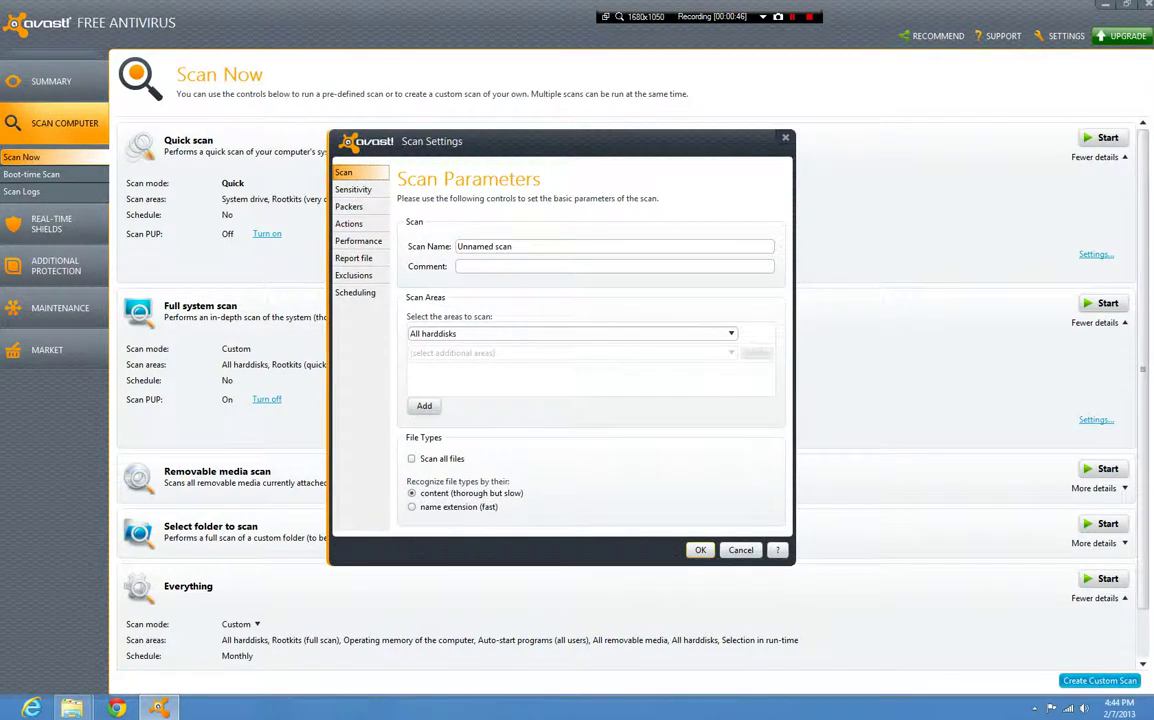
pyautogui.click(731, 333)
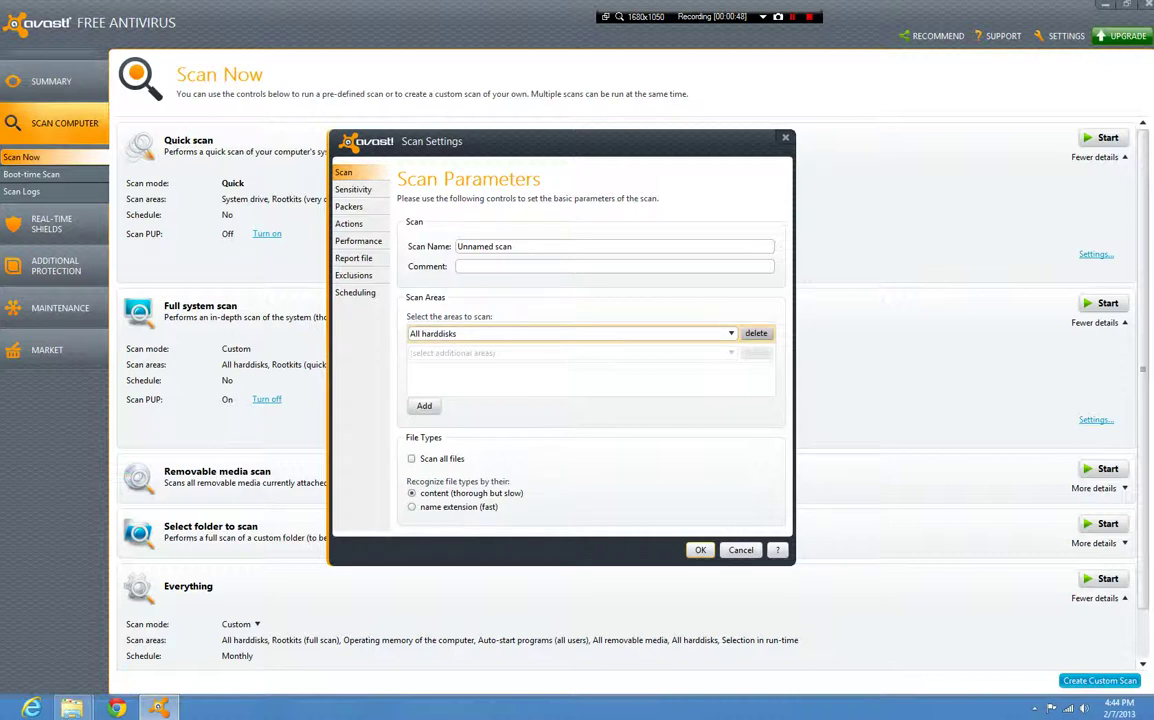
pyautogui.click(731, 333)
pyautogui.click(731, 333)
pyautogui.click(424, 405)
pyautogui.click(731, 352)
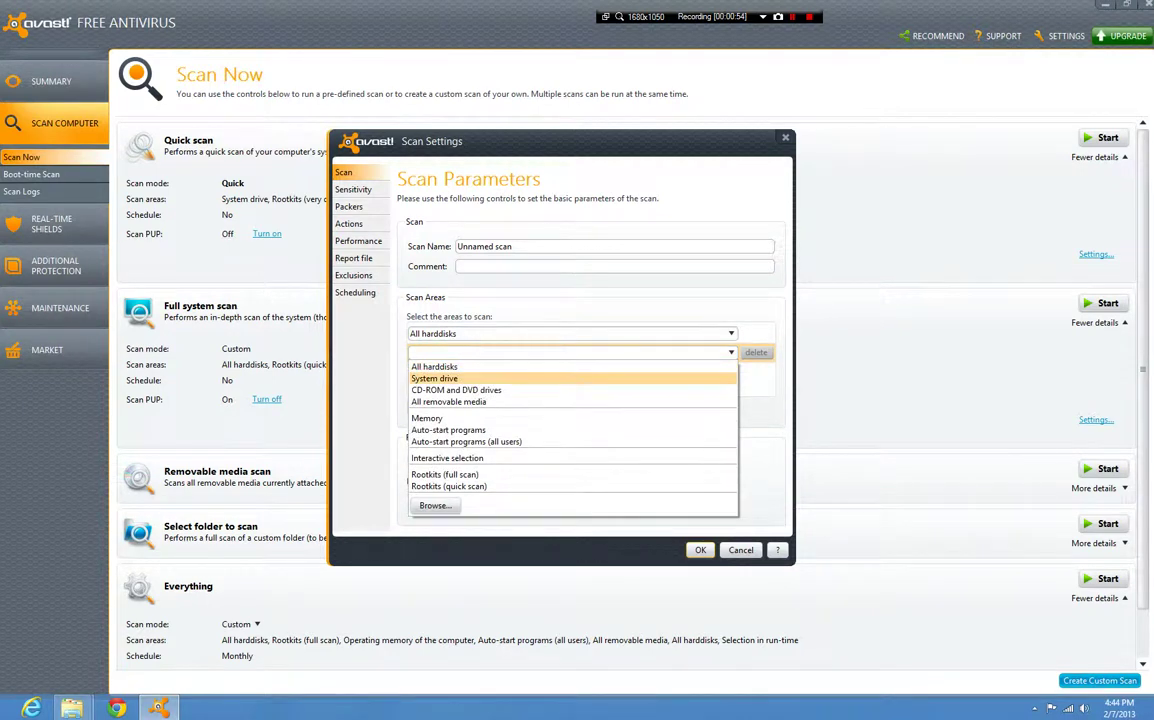
pyautogui.click(448, 401)
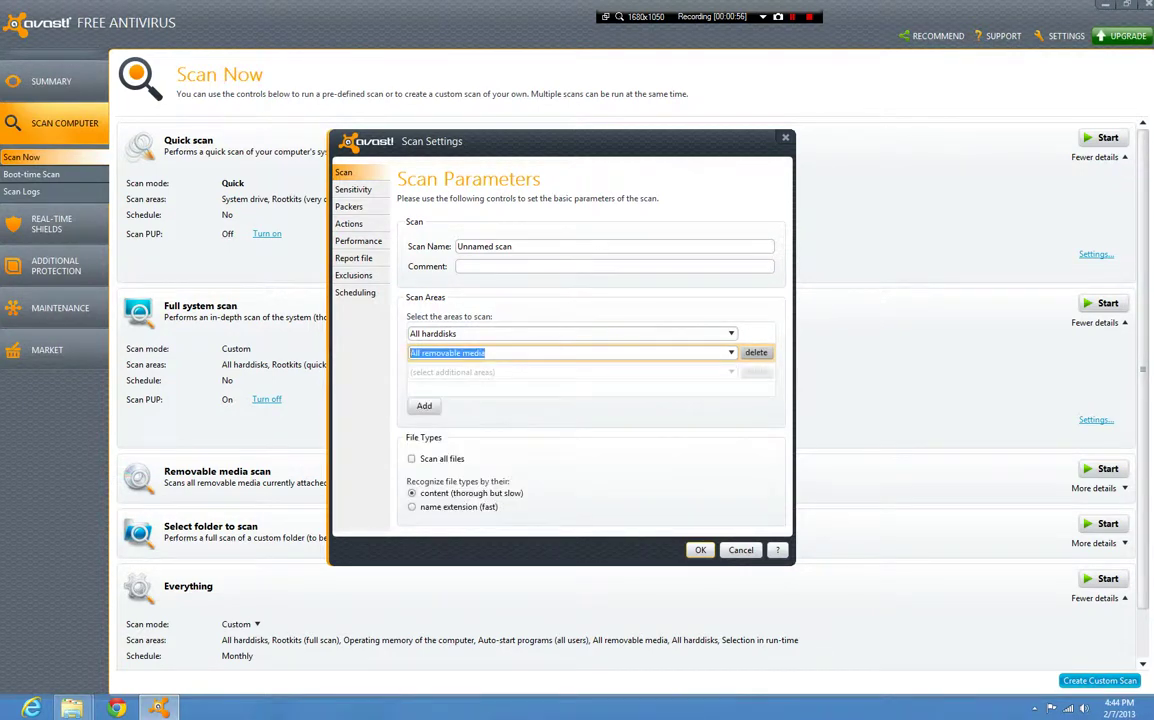
# Step: Add Rootkits (full scan) and Rootkits (quick scan) to the custom scan's areas
pyautogui.click(424, 406)
pyautogui.click(731, 371)
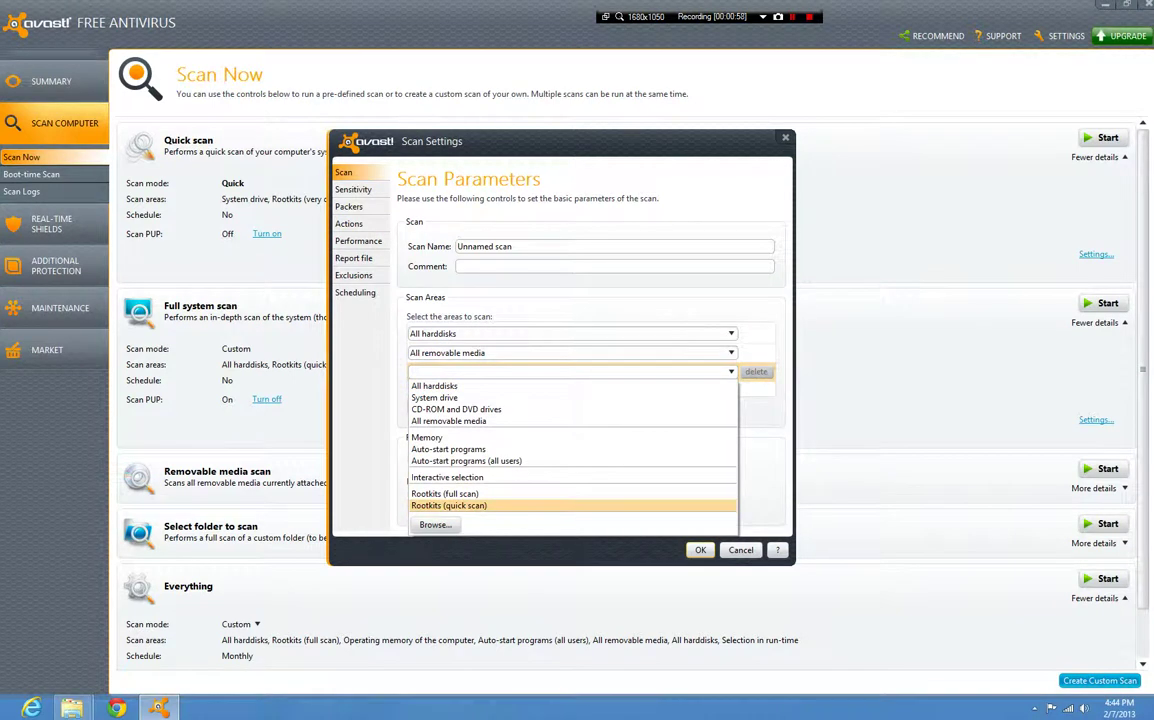
pyautogui.click(445, 493)
pyautogui.click(718, 387)
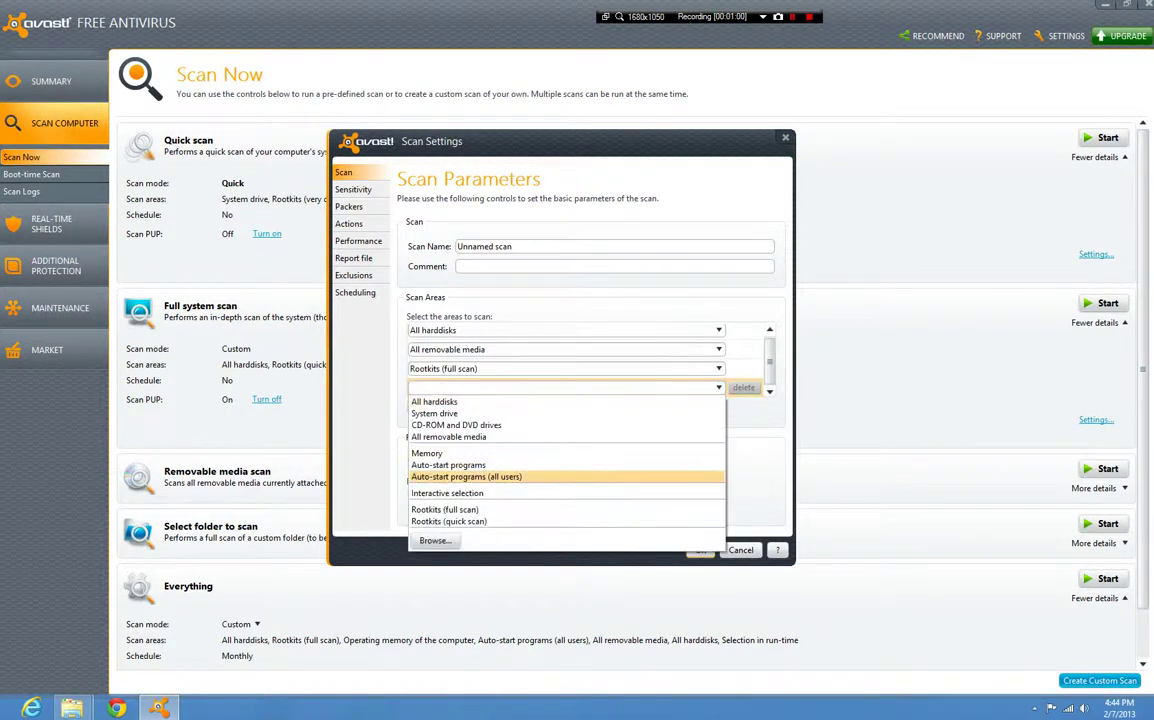
pyautogui.click(448, 521)
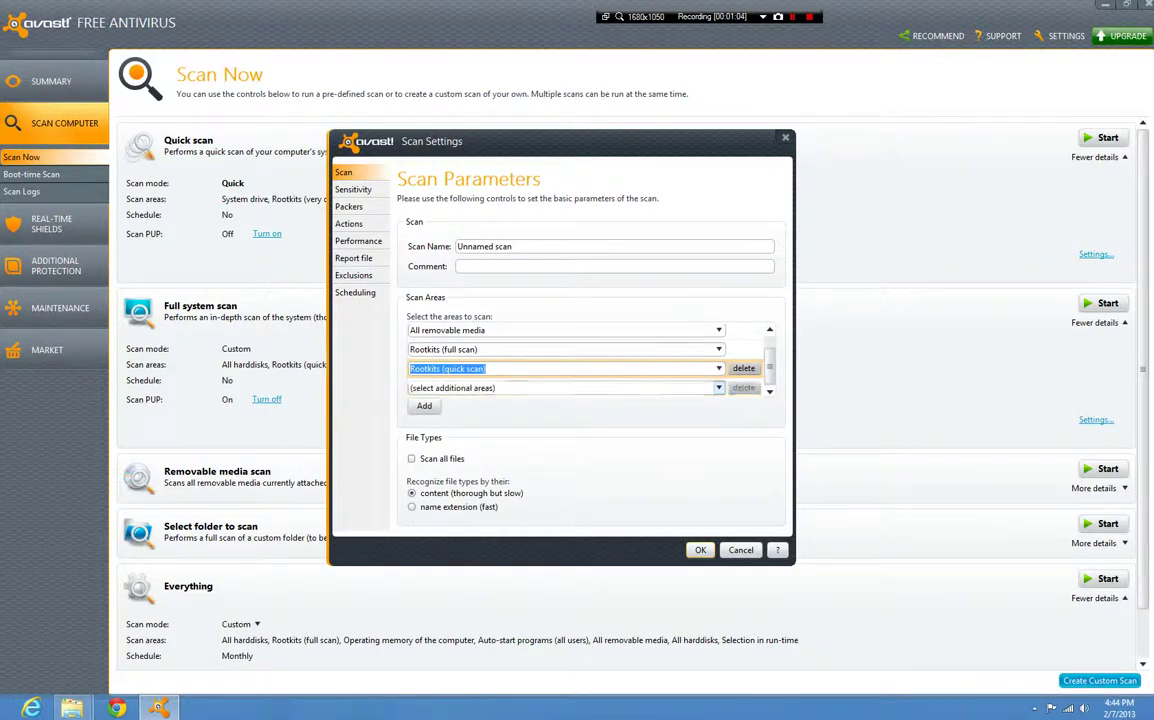
# Step: Add Auto-start programs (all users), Auto-start programs and Memory to the custom scan's areas
pyautogui.click(718, 387)
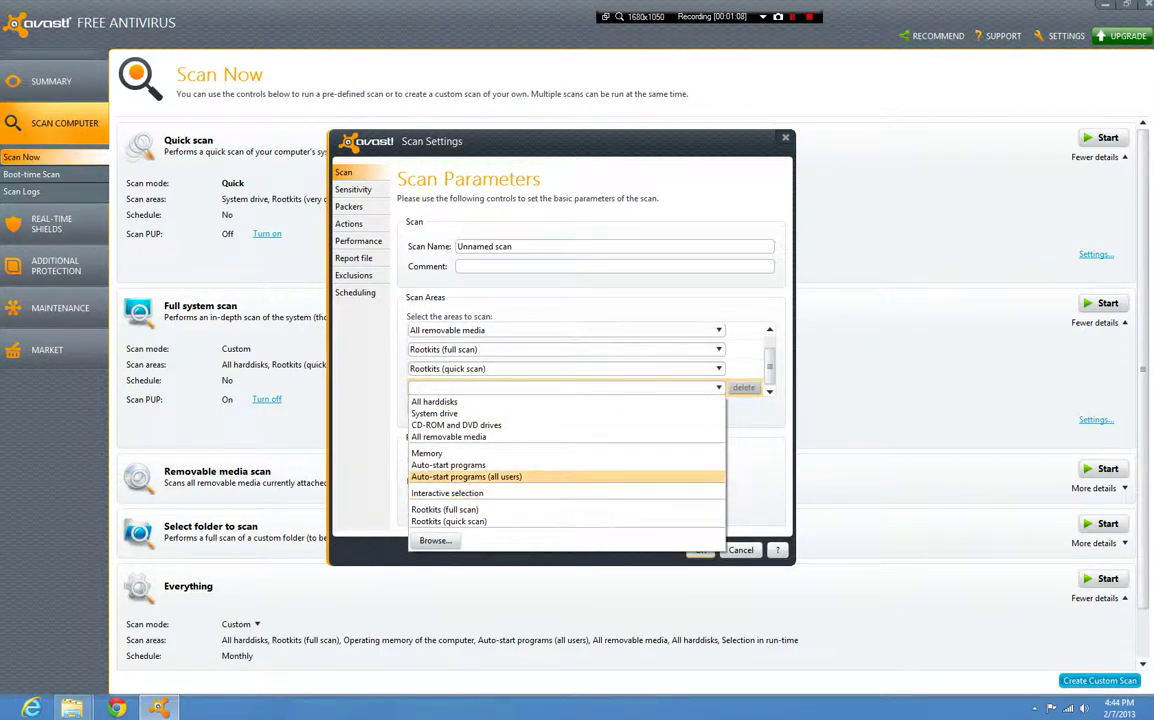
pyautogui.click(466, 476)
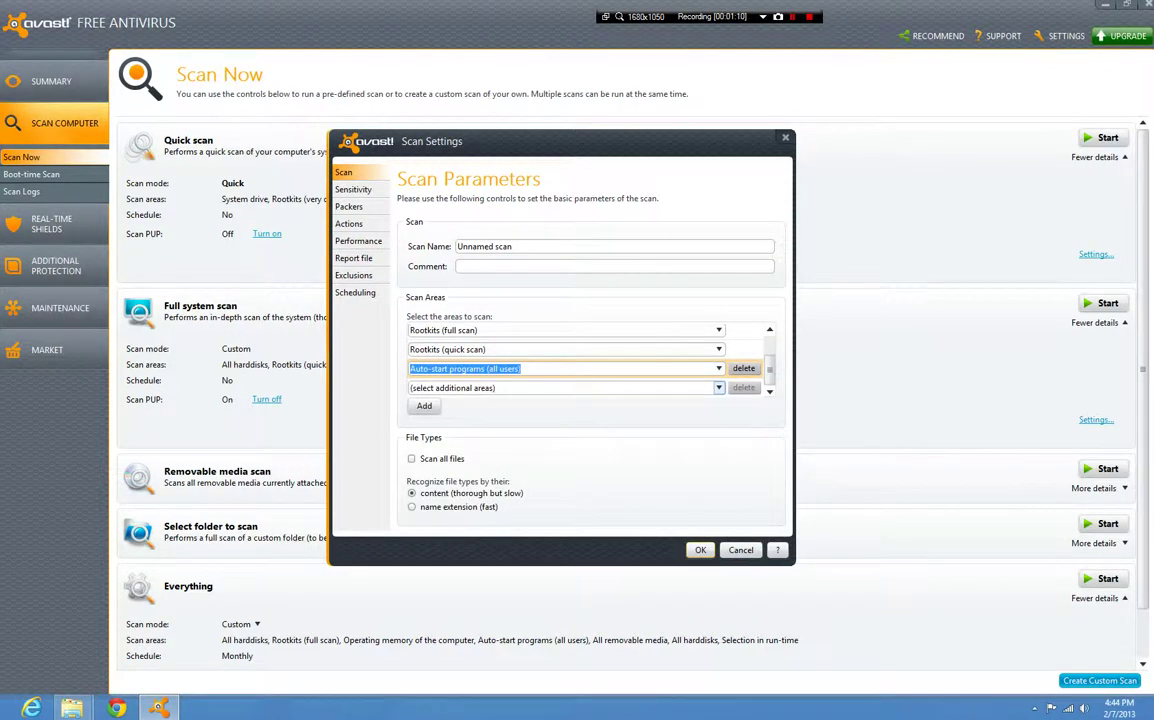
pyautogui.click(718, 387)
pyautogui.click(448, 464)
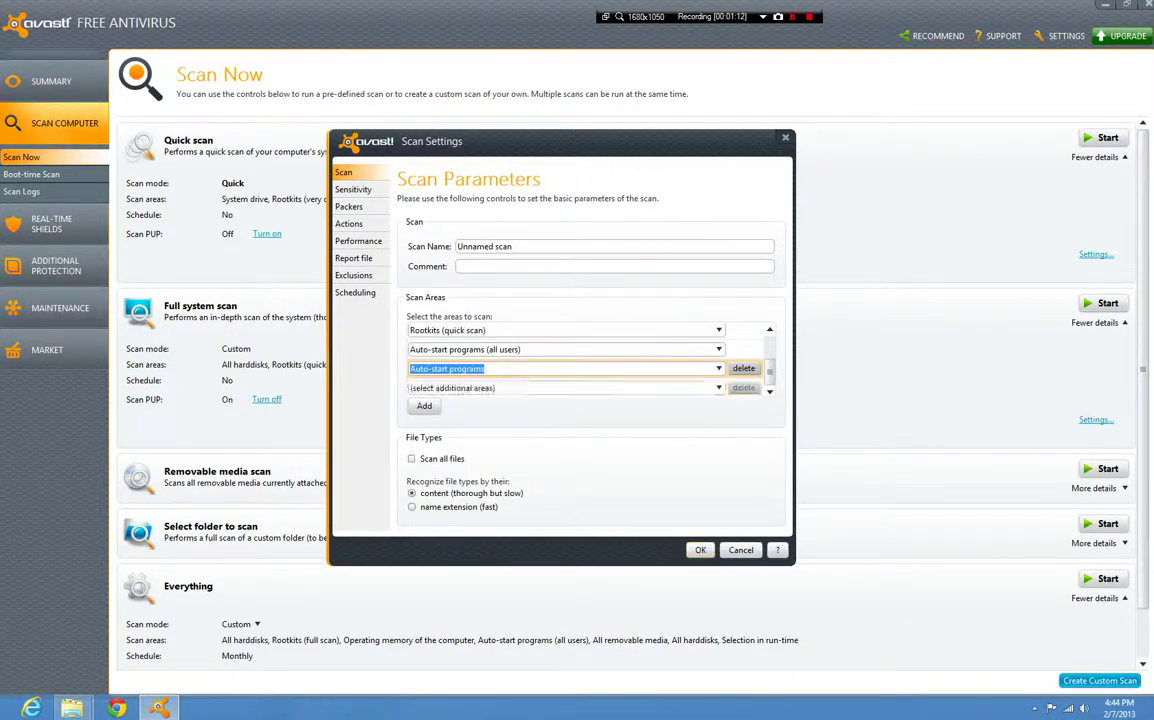
pyautogui.click(718, 387)
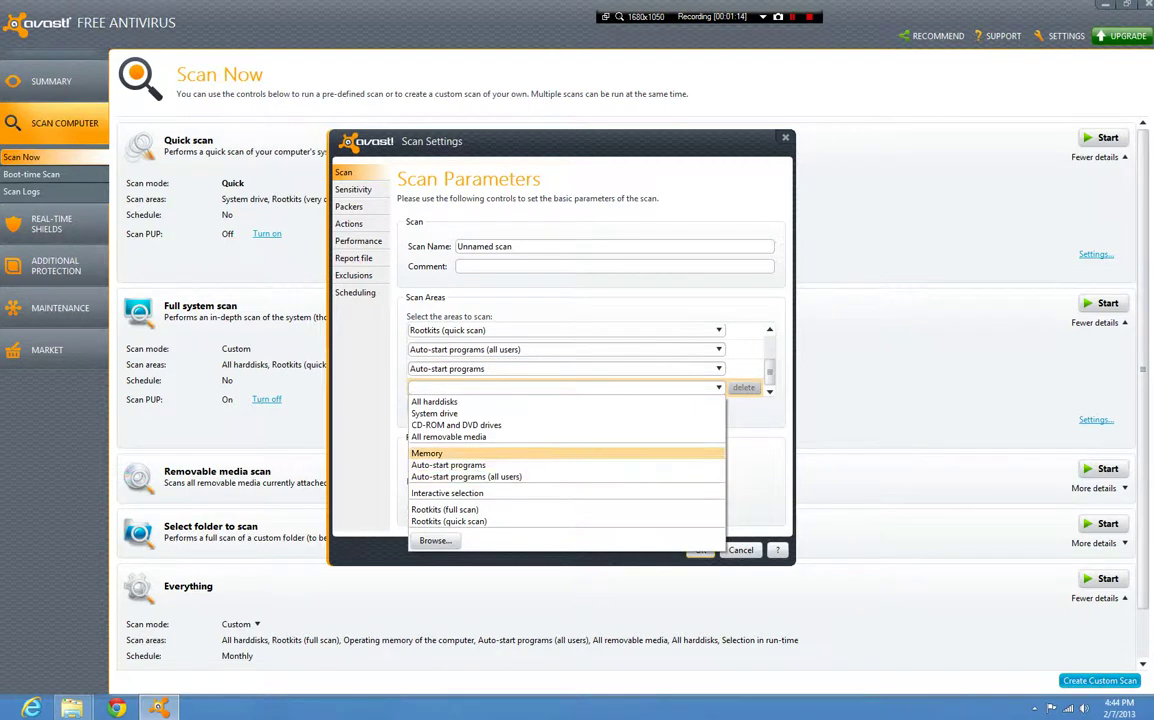
pyautogui.click(445, 452)
# Step: Add System drive and CD-ROM and DVD drives to the custom scan's areas
pyautogui.click(718, 387)
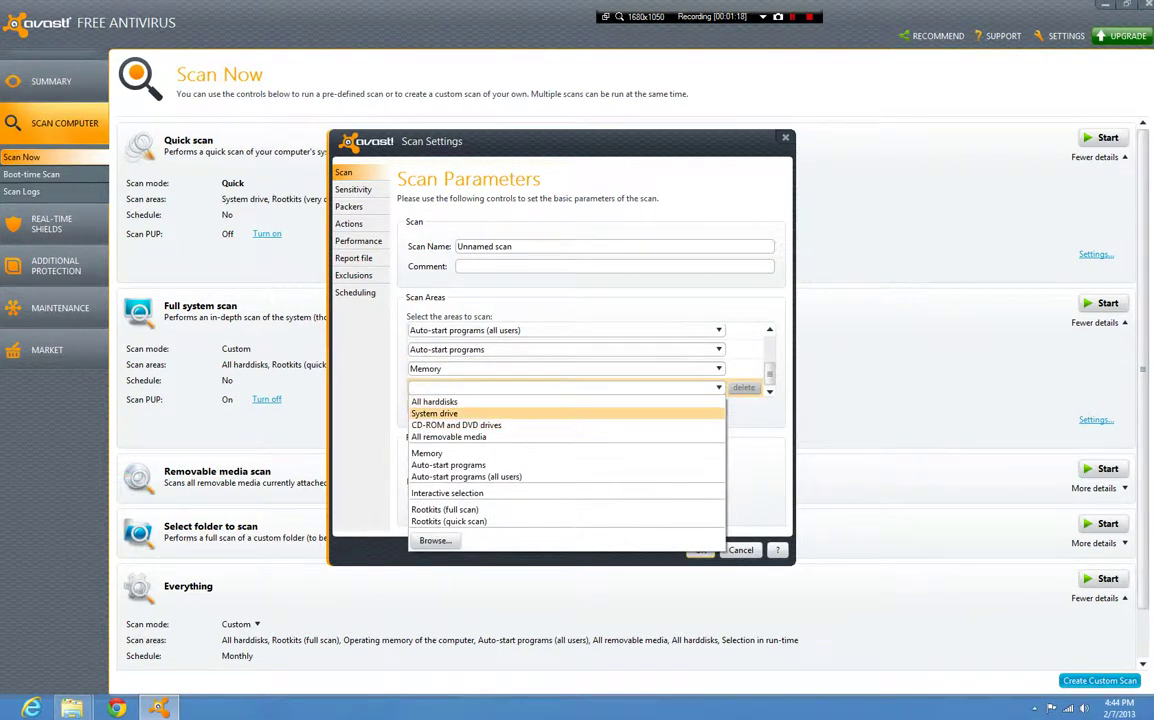
pyautogui.click(434, 413)
pyautogui.click(718, 387)
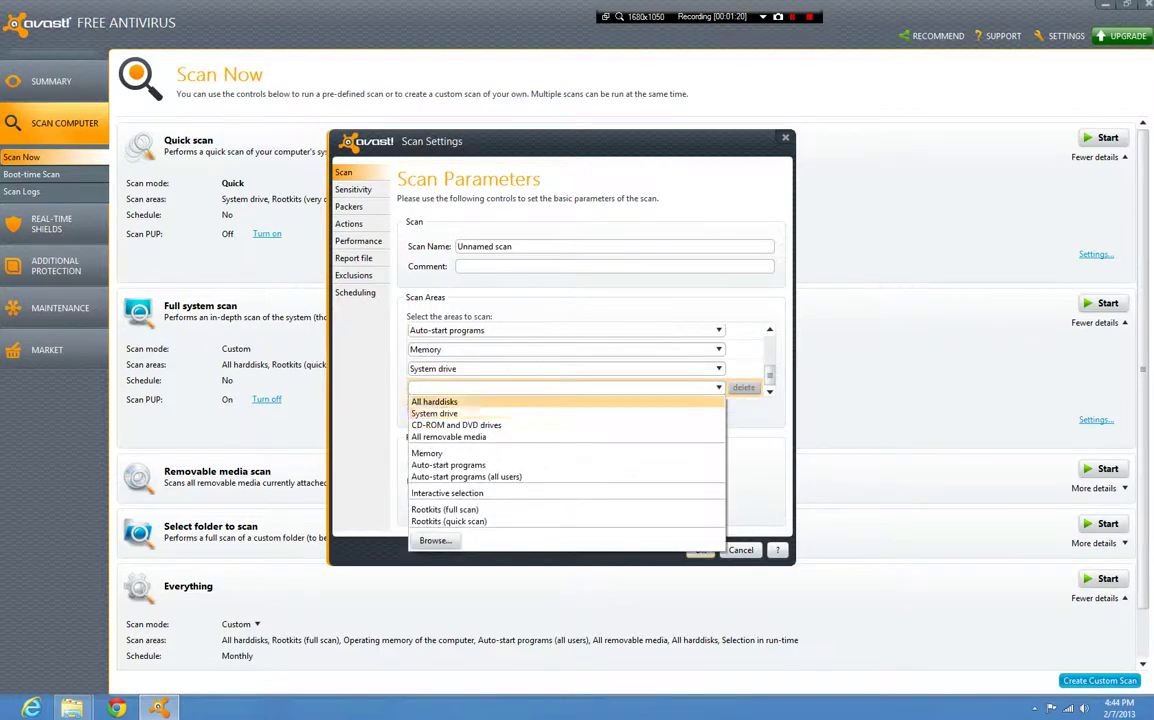
pyautogui.click(455, 425)
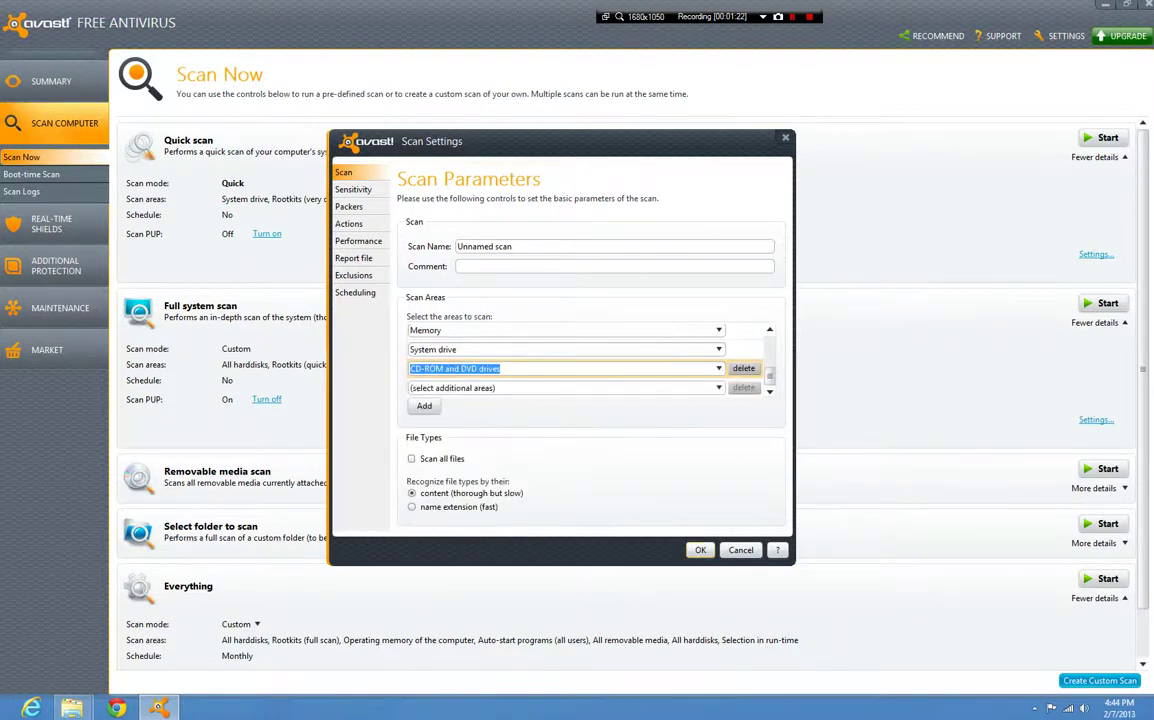
# Step: Add one more scan area below CD-ROM and DVD drives and set it to System drive
pyautogui.click(718, 388)
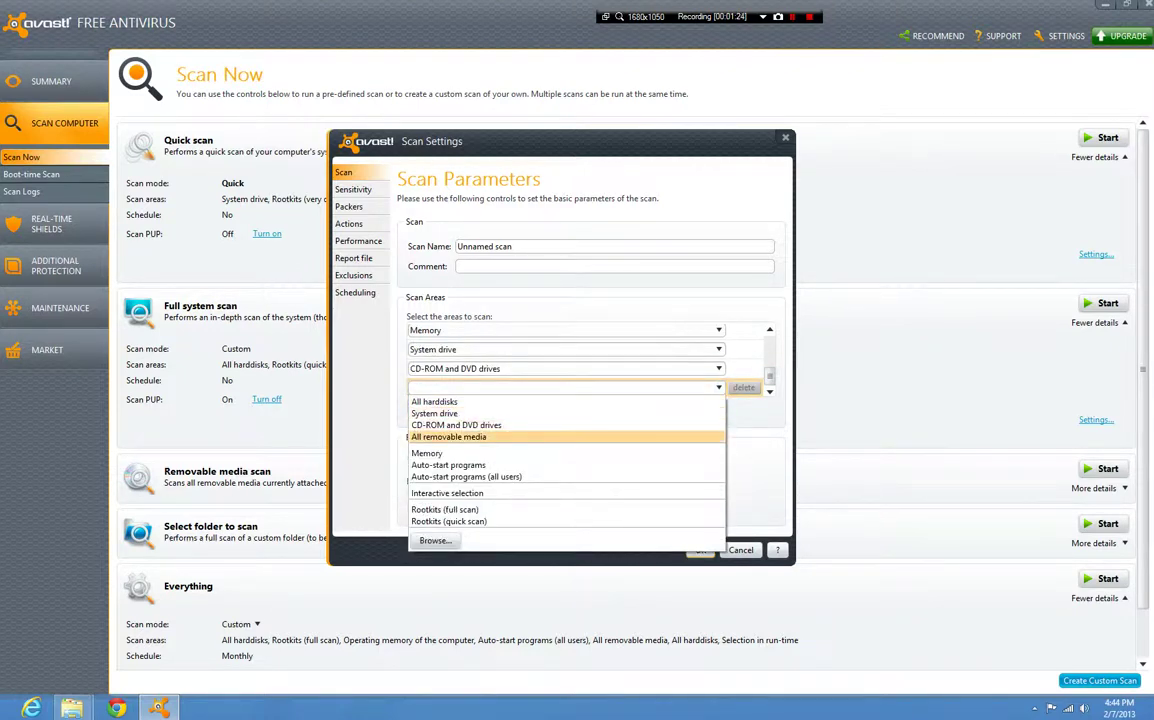
pyautogui.press('Return')
pyautogui.scroll(3, 566, 369)
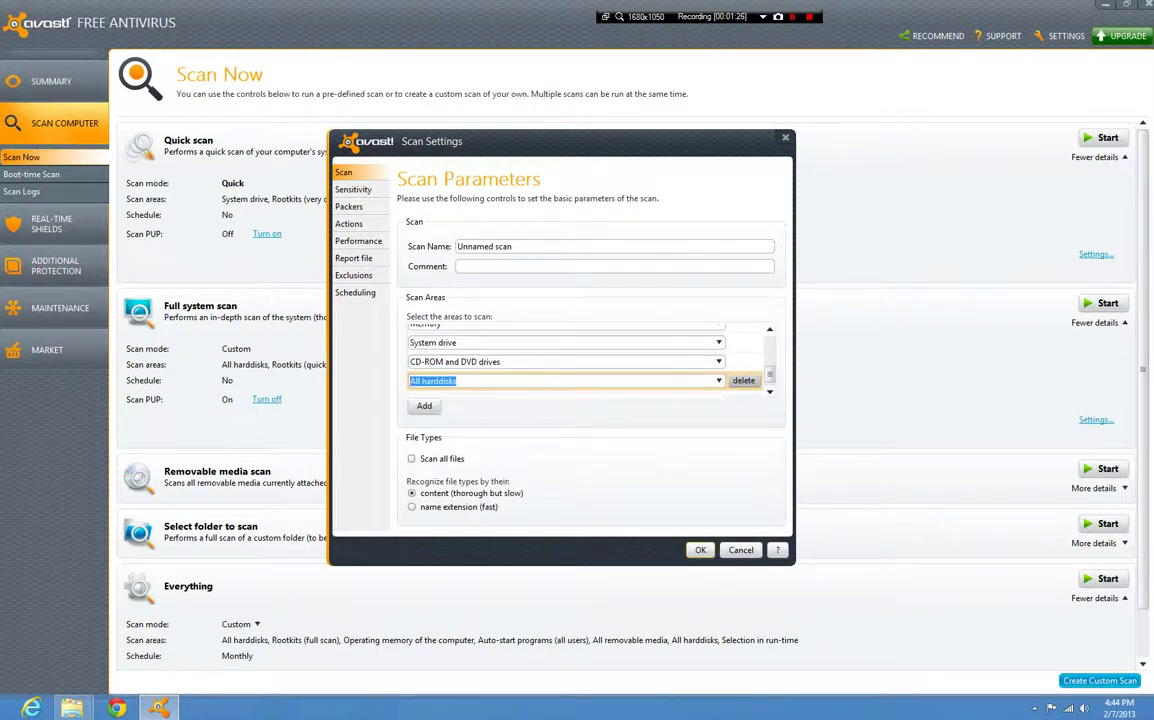
pyautogui.click(718, 381)
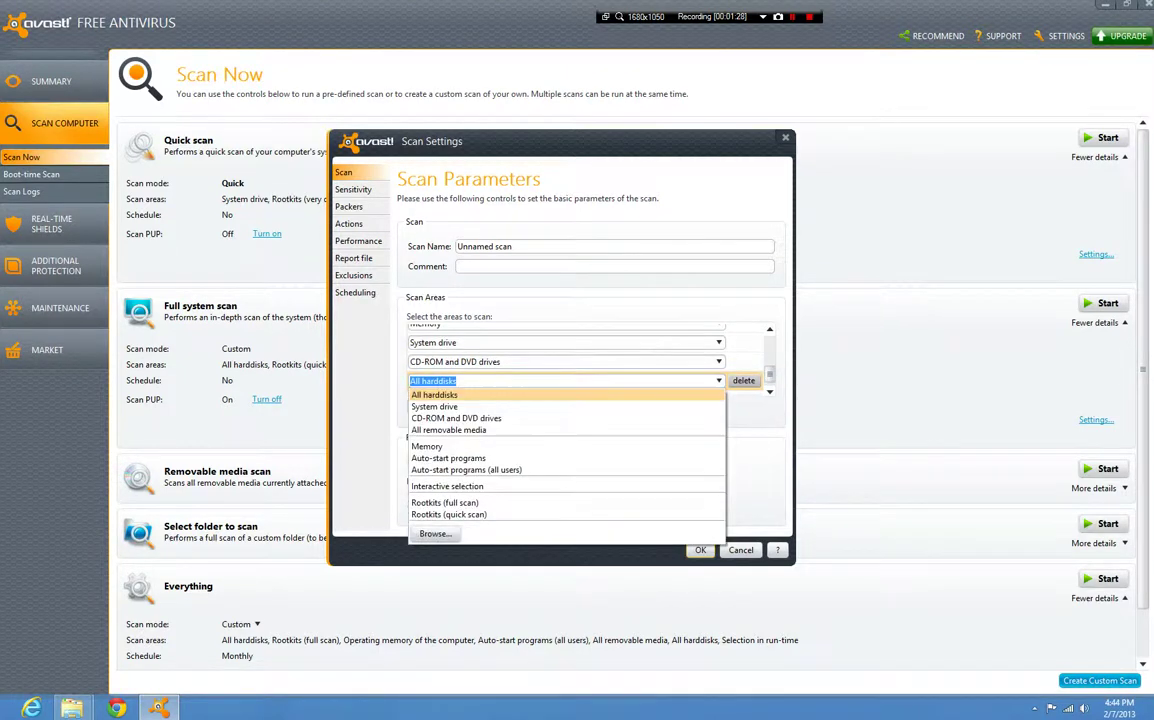
pyautogui.press('Return')
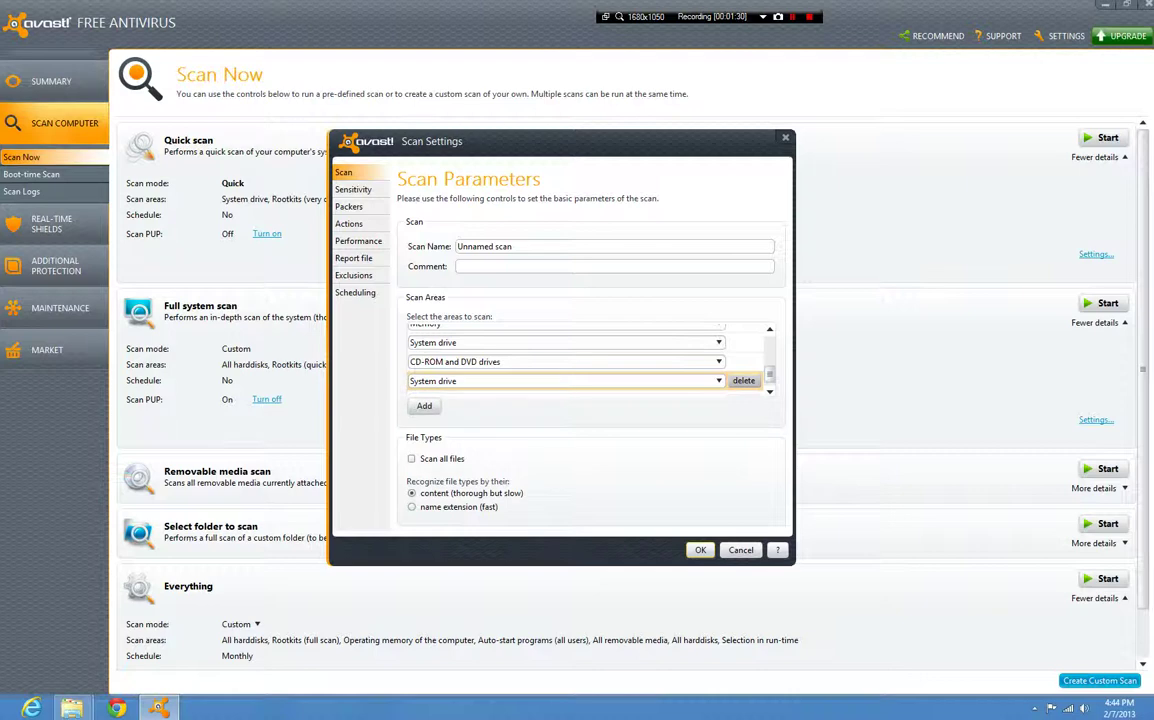
# Step: Set the custom scan's file types to scan all files
pyautogui.scroll(5, 566, 362)
pyautogui.scroll(-5, 566, 362)
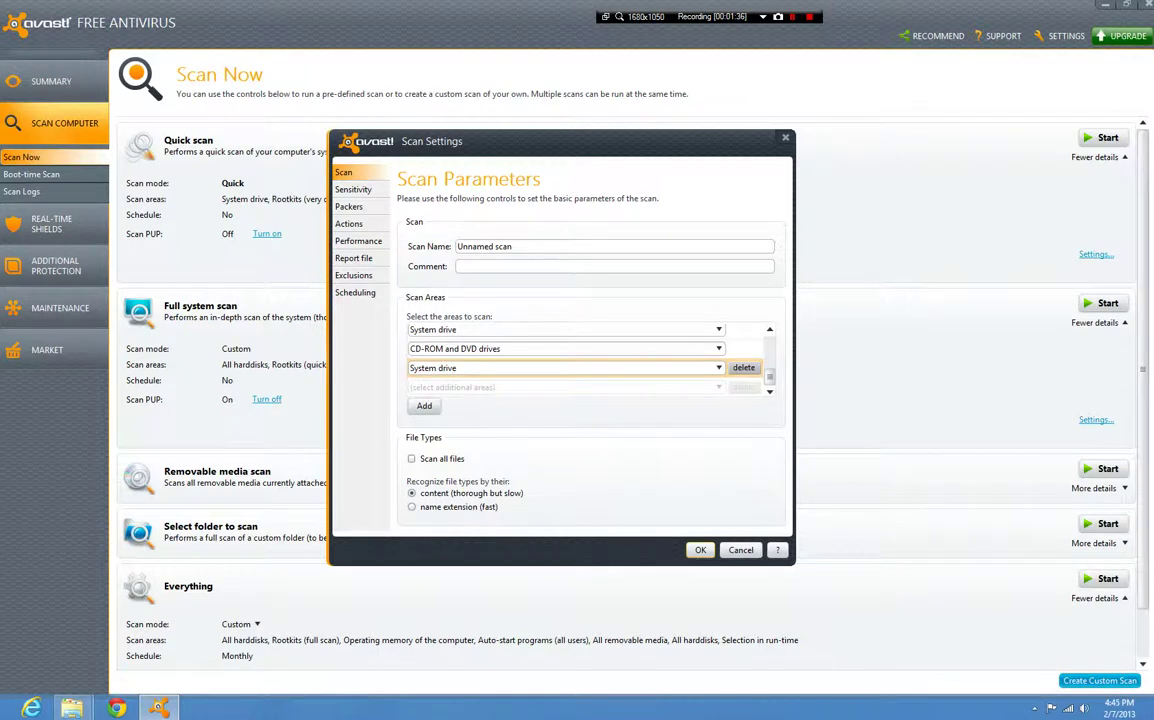
pyautogui.scroll(5, 566, 362)
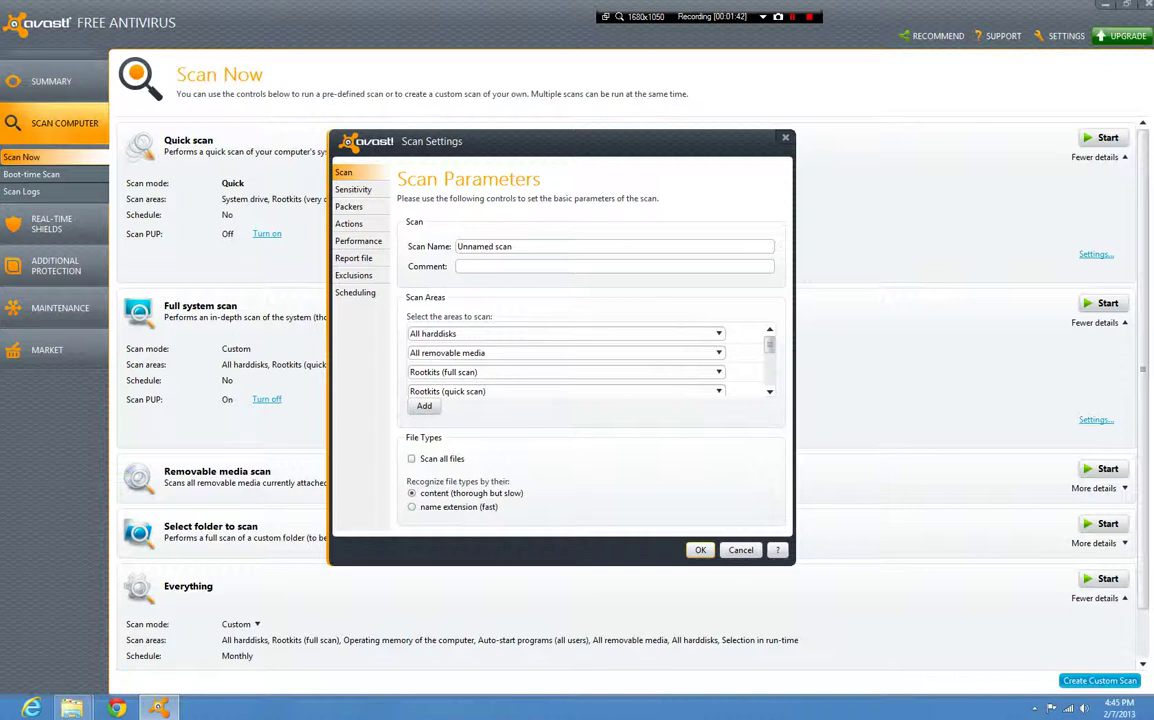
pyautogui.scroll(-2, 566, 362)
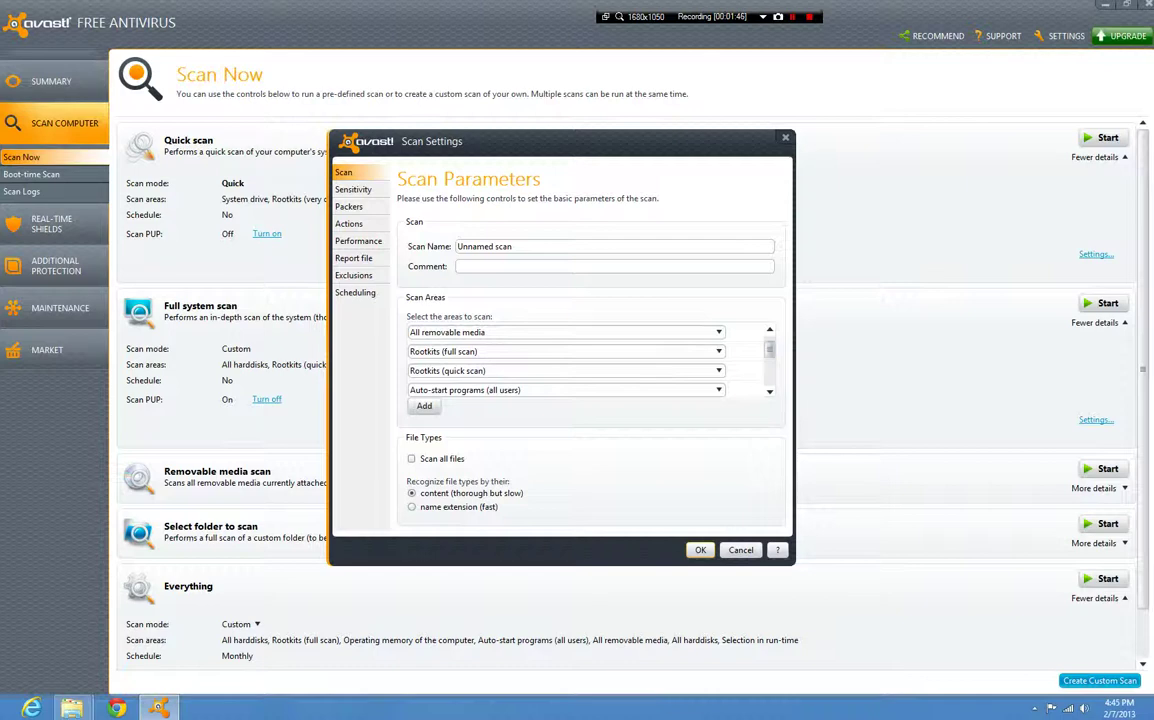
pyautogui.scroll(-1, 566, 362)
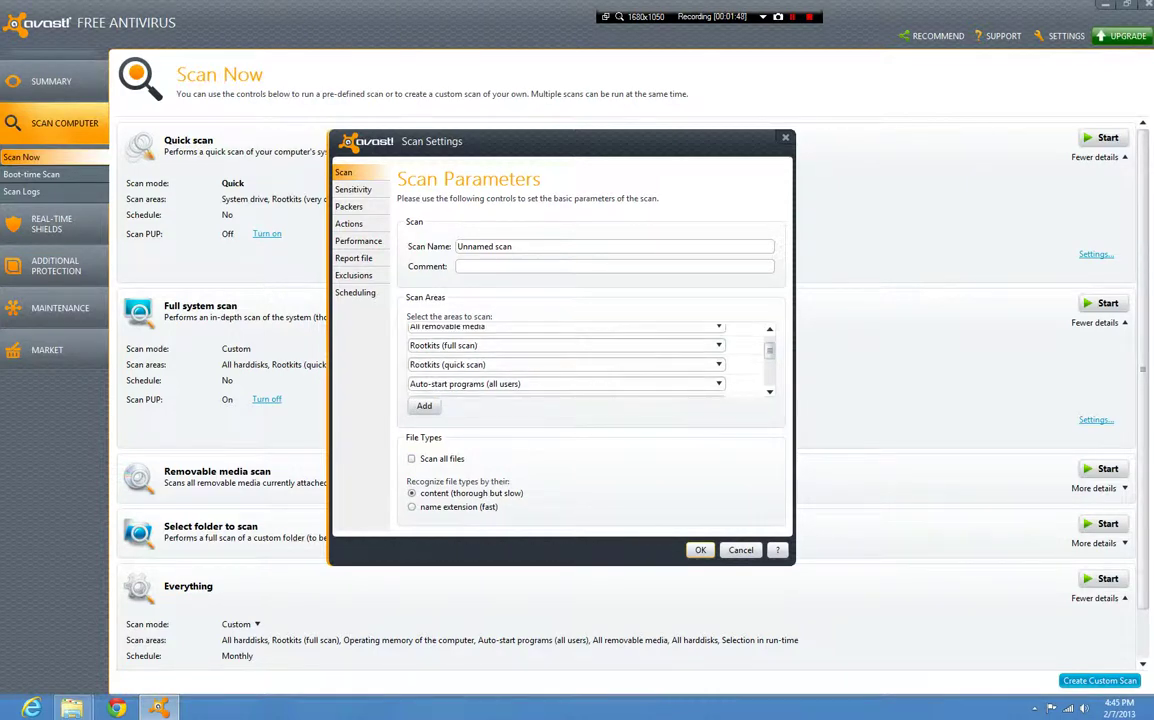
pyautogui.click(411, 458)
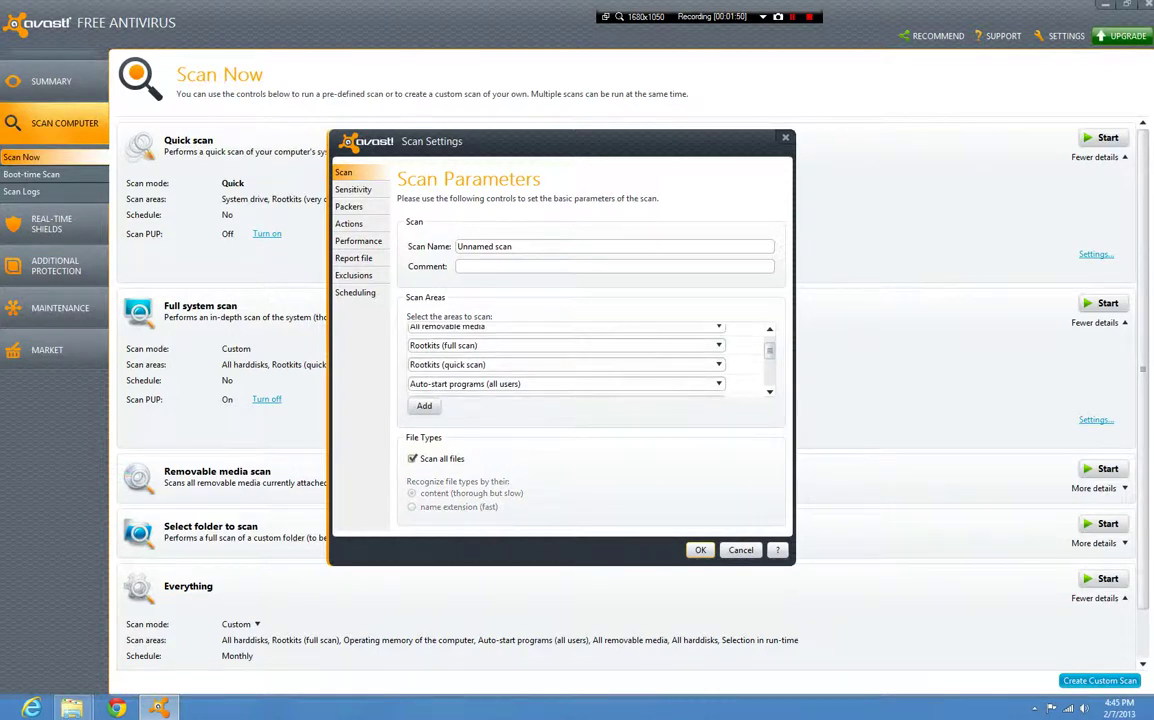
# Step: Set the scan's heuristics sensitivity to High and enable testing whole files and scanning for potentially unwanted programs
pyautogui.click(353, 189)
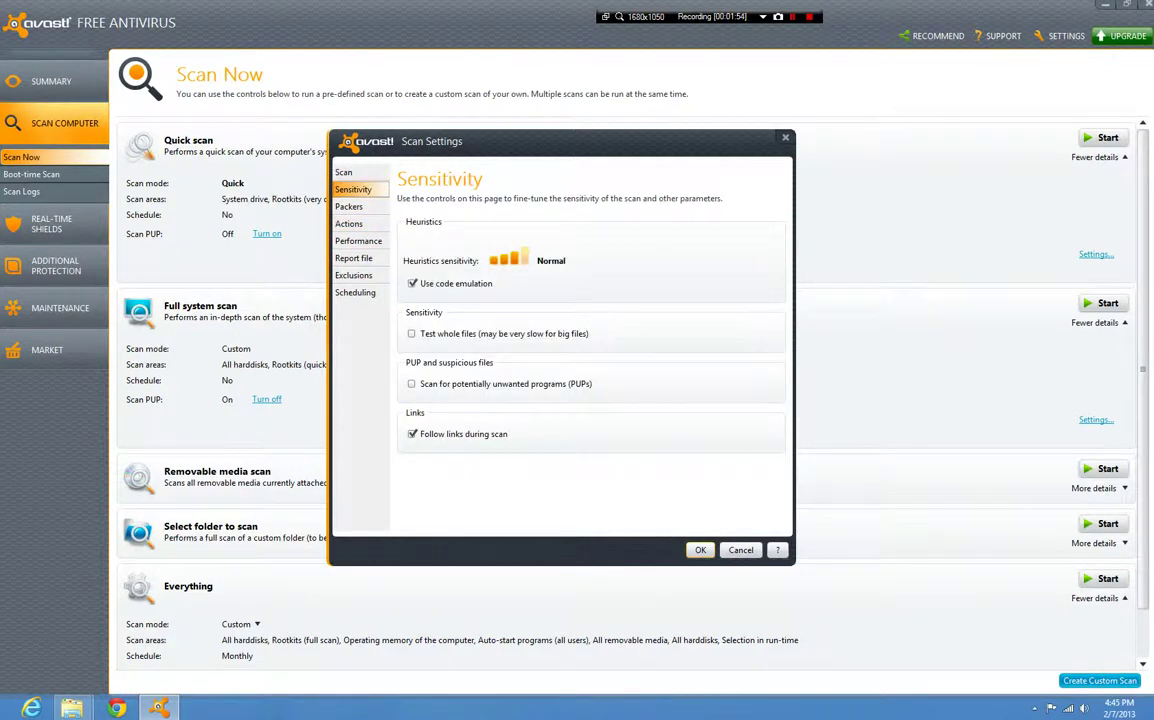
pyautogui.click(524, 257)
pyautogui.click(412, 334)
pyautogui.click(411, 384)
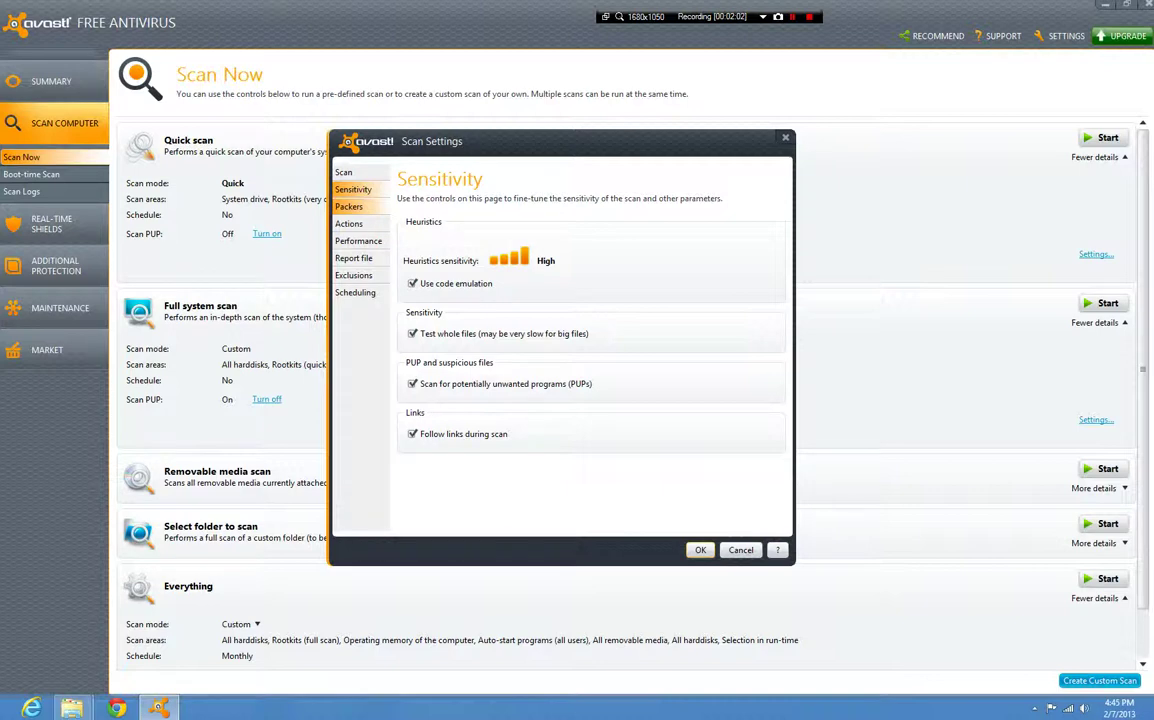
# Step: Examine the list of packer formats that can be extracted during the custom scan
pyautogui.click(349, 206)
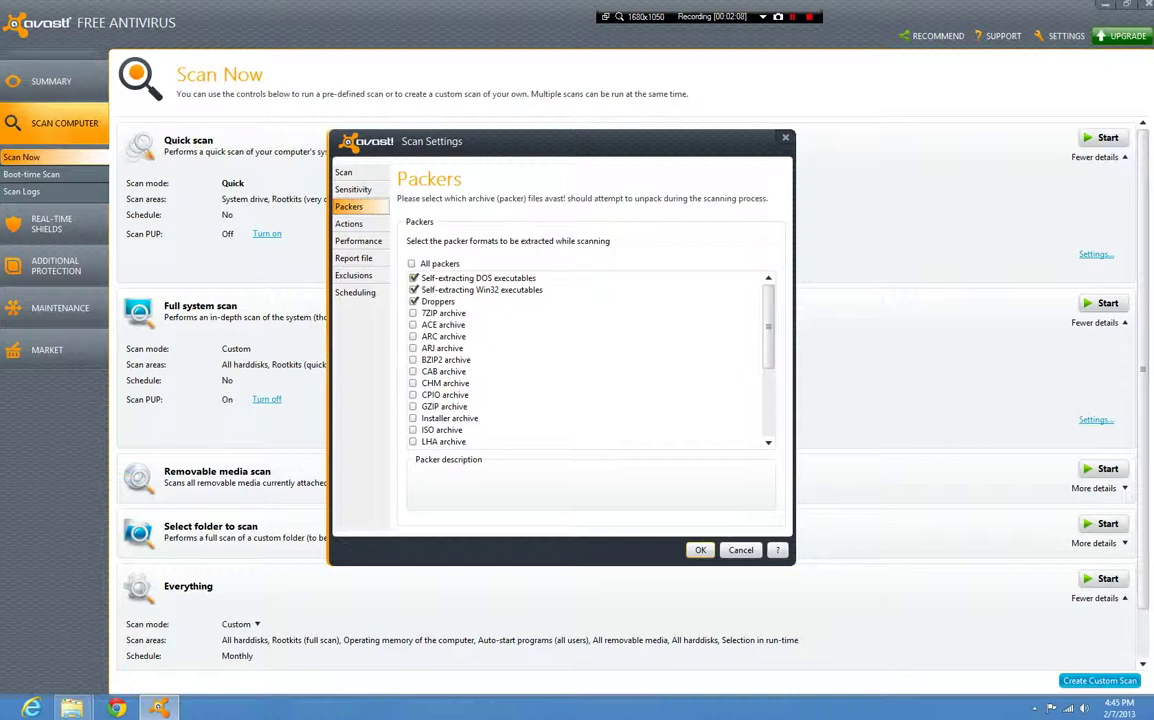
pyautogui.scroll(-3, 412, 355)
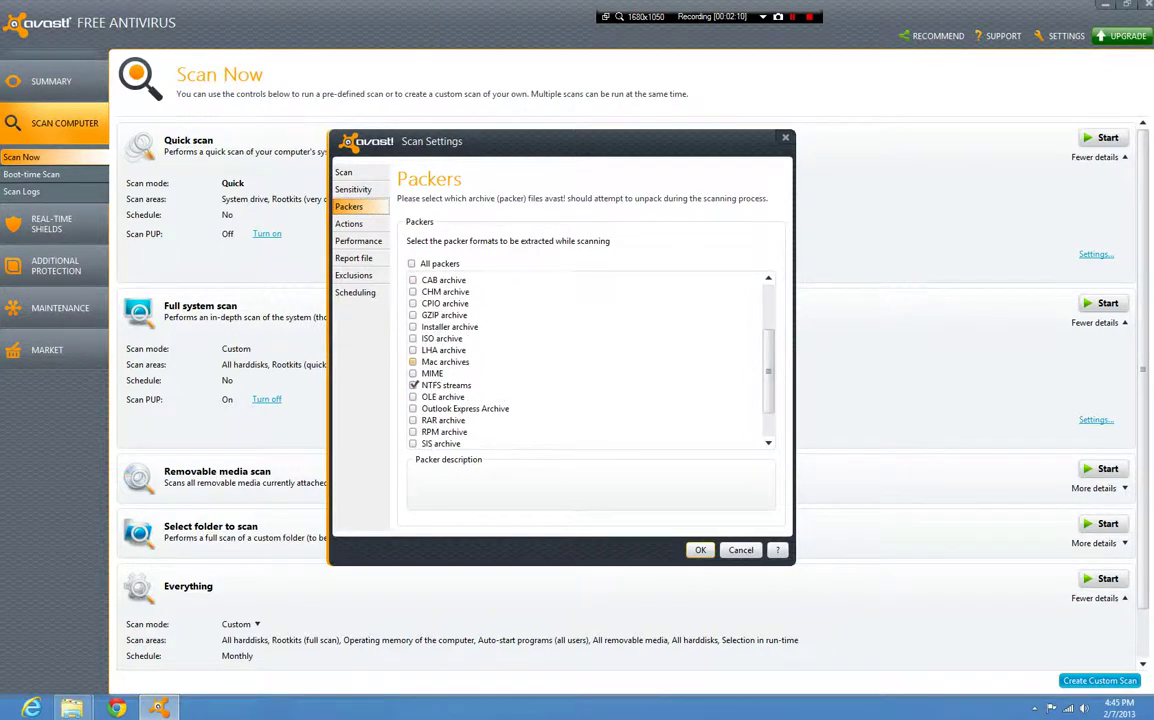
pyautogui.scroll(-2, 412, 350)
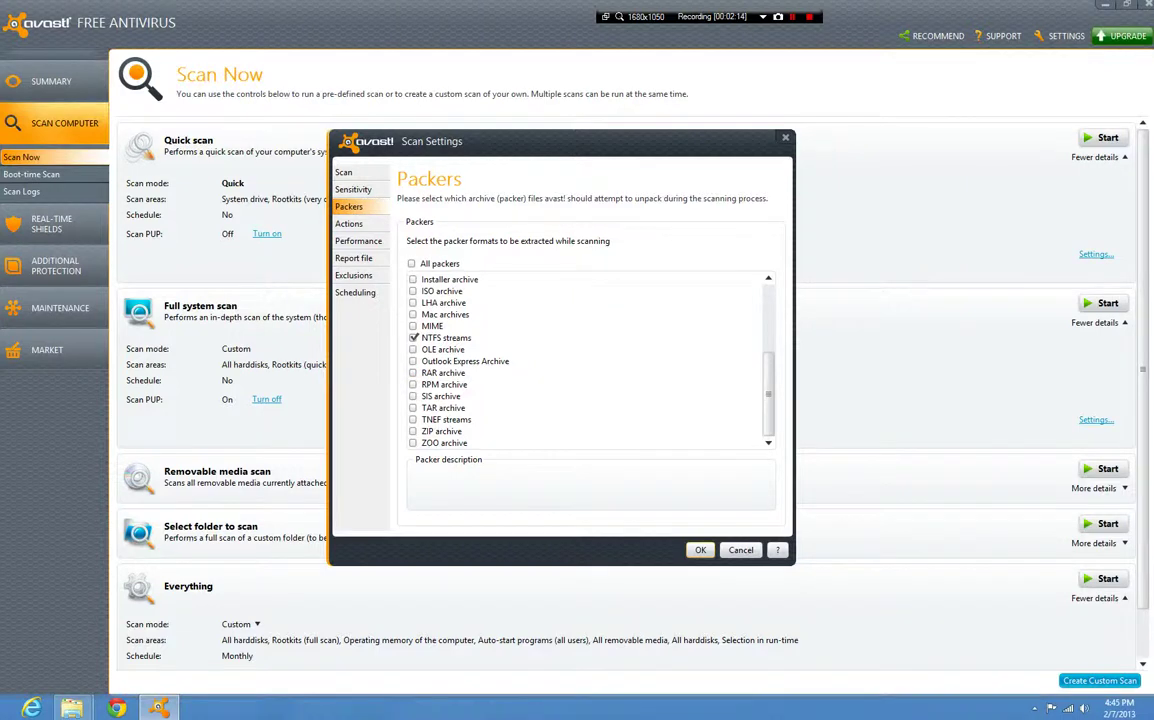
pyautogui.scroll(5, 412, 355)
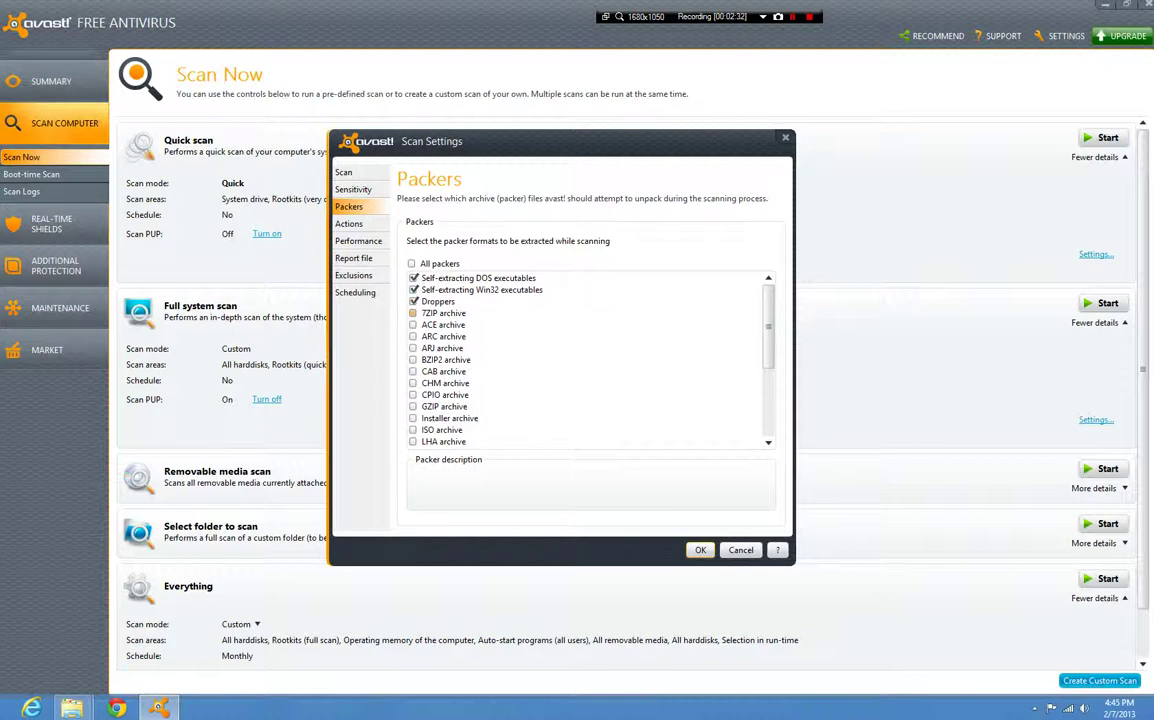
pyautogui.scroll(-4, 413, 342)
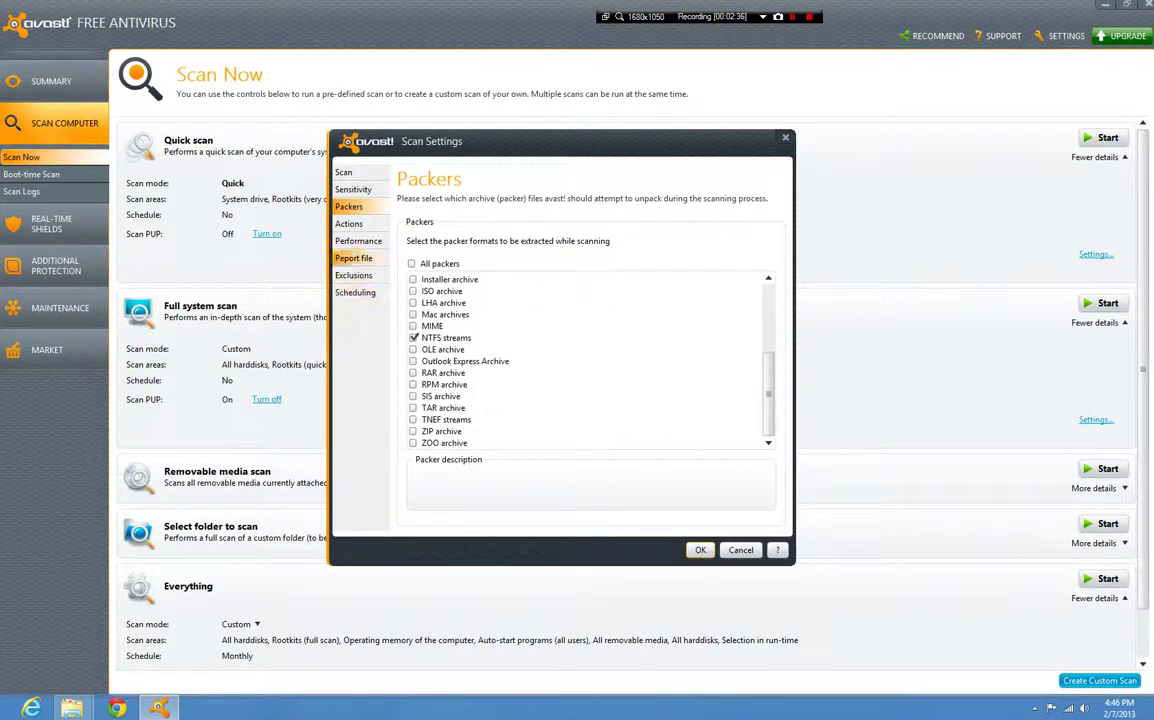
# Step: Set the custom scan's priority to High and enable storing data about scanned files in the persistent cache
pyautogui.scroll(4, 590, 360)
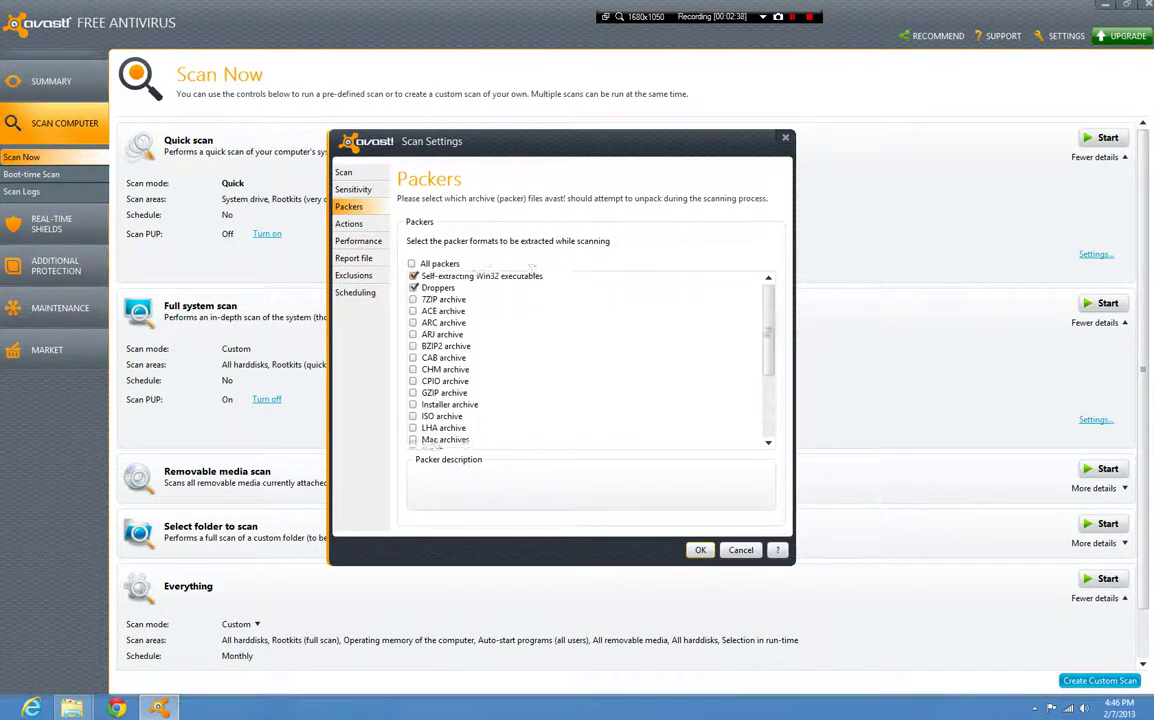
pyautogui.click(349, 223)
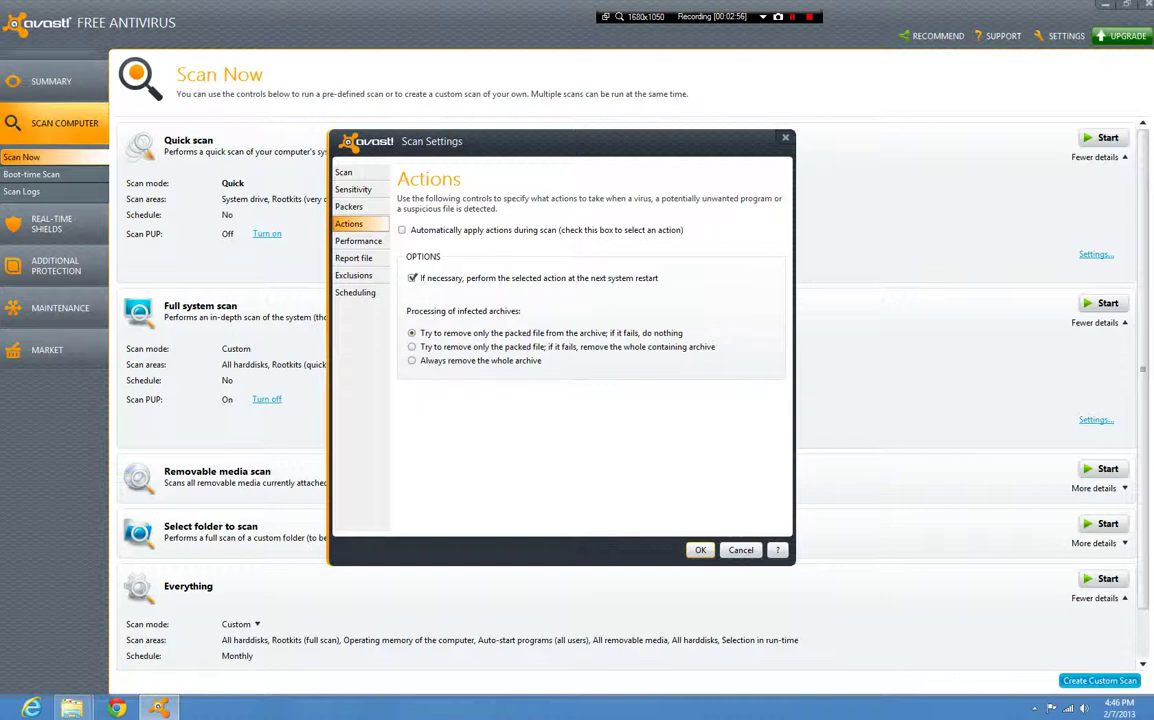
pyautogui.click(358, 240)
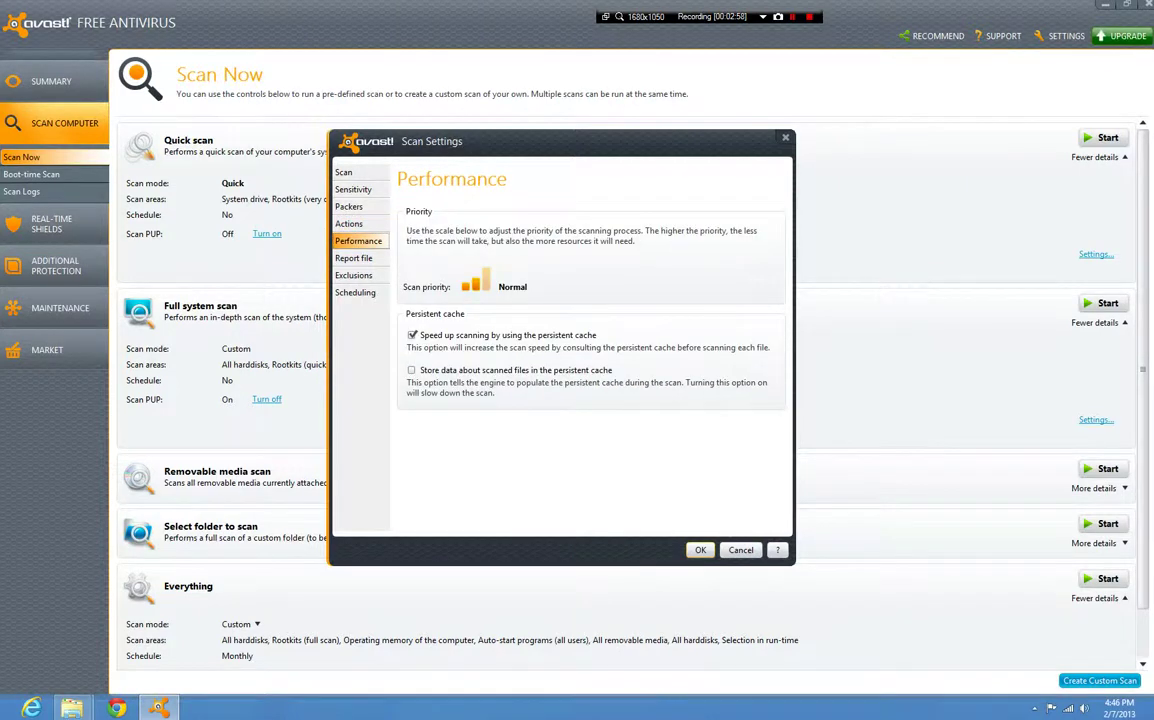
pyautogui.click(485, 280)
pyautogui.click(411, 370)
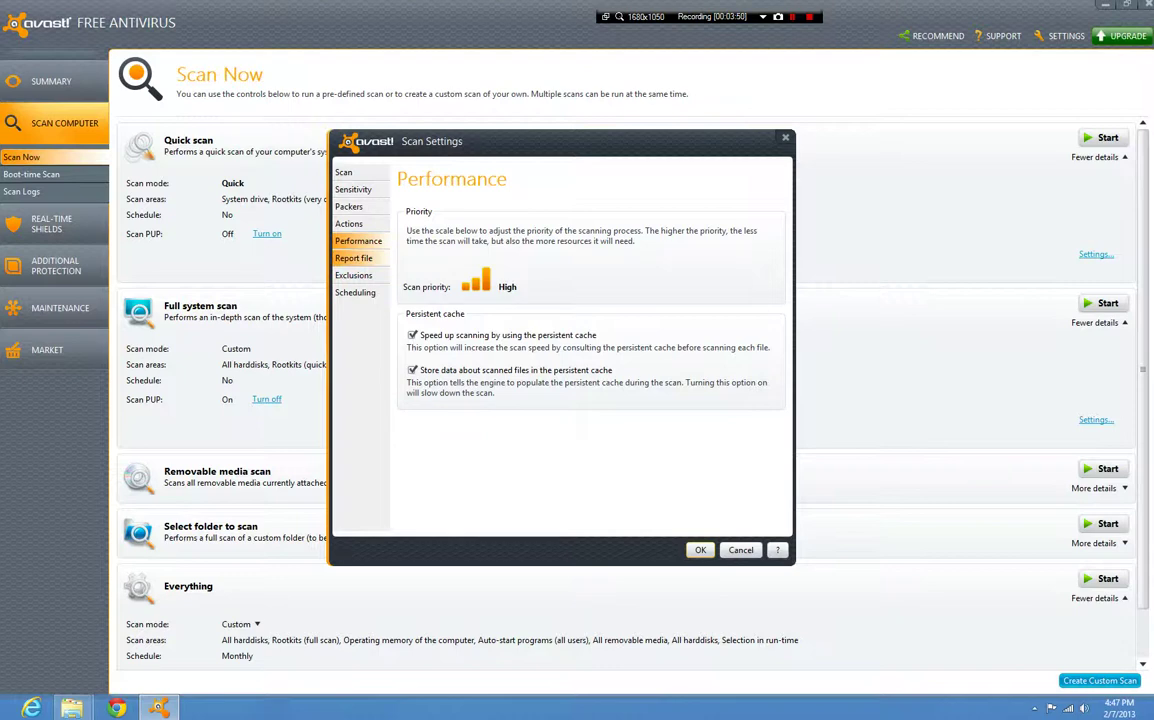
# Step: Review the custom scan's report file, exclusions and scheduling settings
pyautogui.click(353, 258)
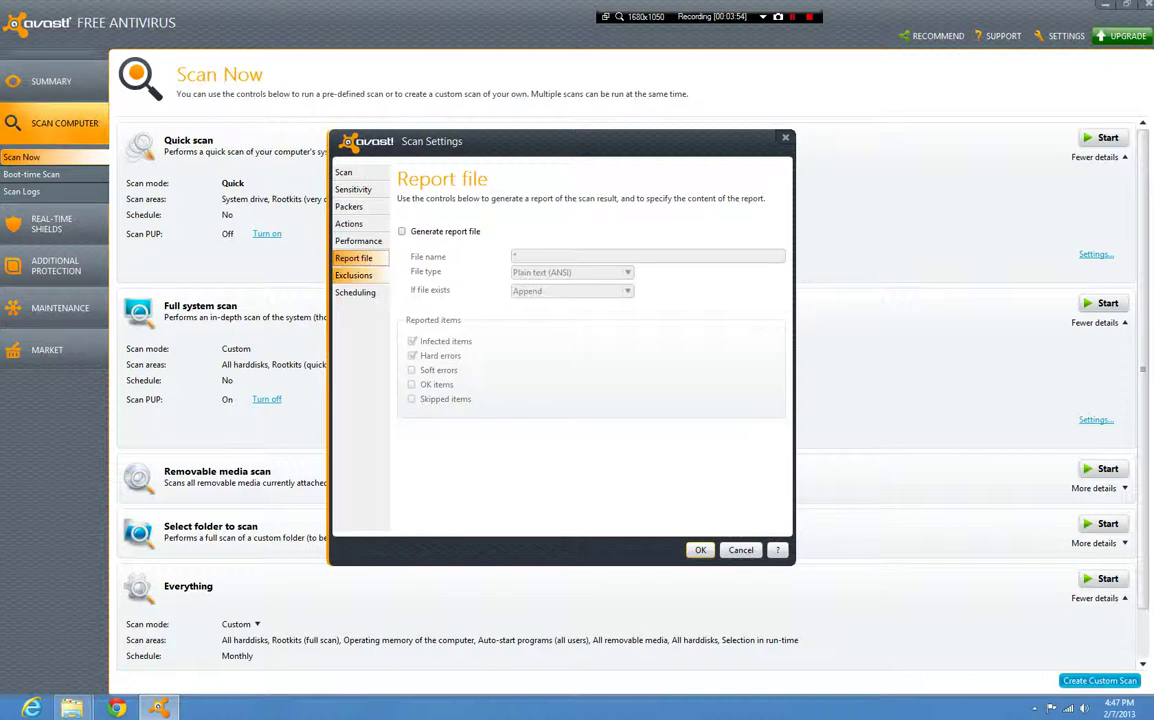
pyautogui.click(353, 275)
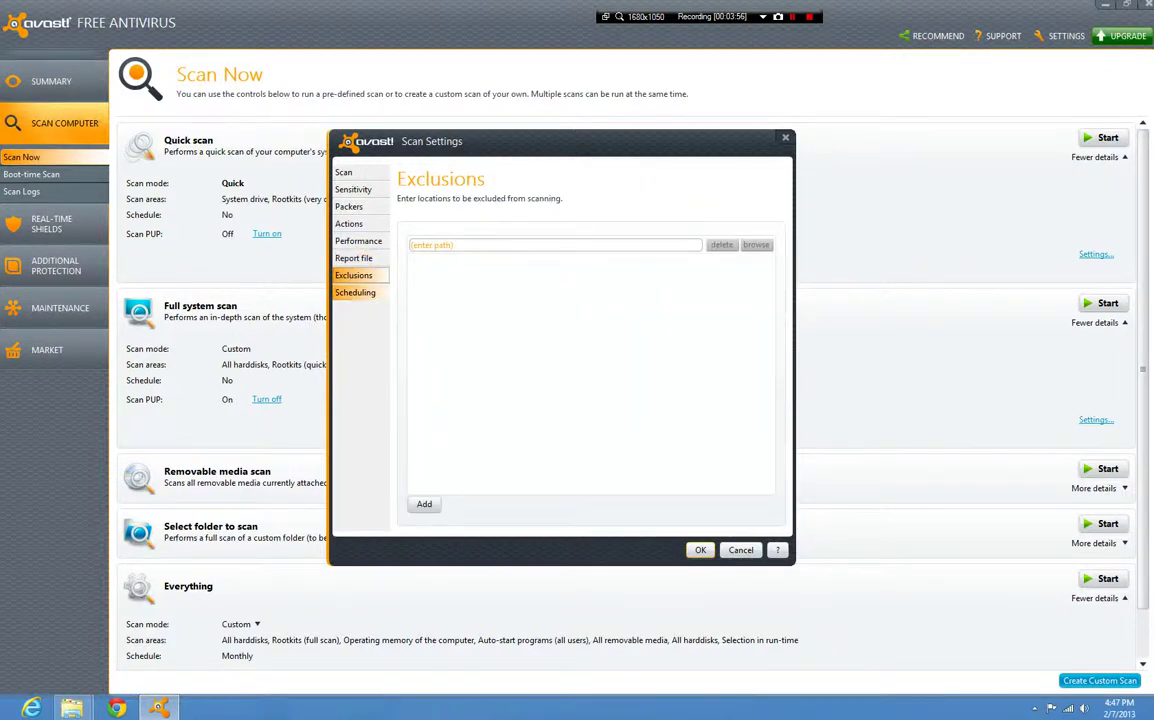
pyautogui.click(355, 292)
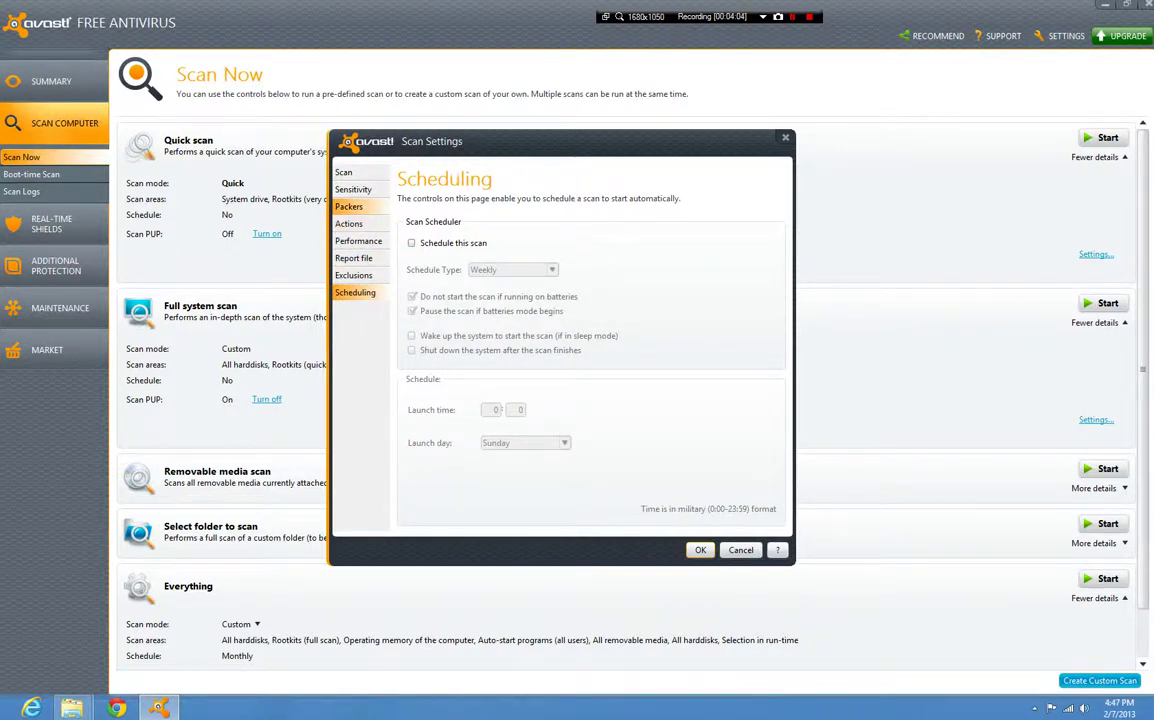
# Step: Name the custom scan "Everything" in its scan parameters and save the scan
pyautogui.click(349, 206)
pyautogui.click(353, 189)
pyautogui.click(343, 172)
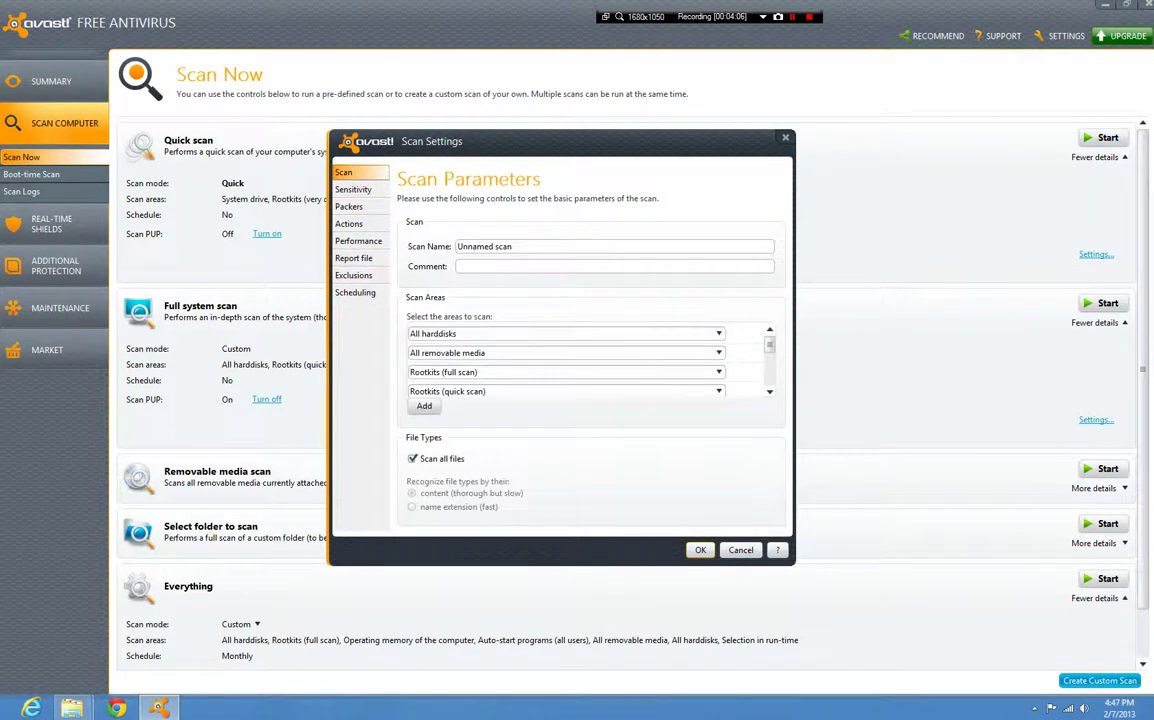
pyautogui.moveTo(514, 246); pyautogui.dragTo(456, 246)
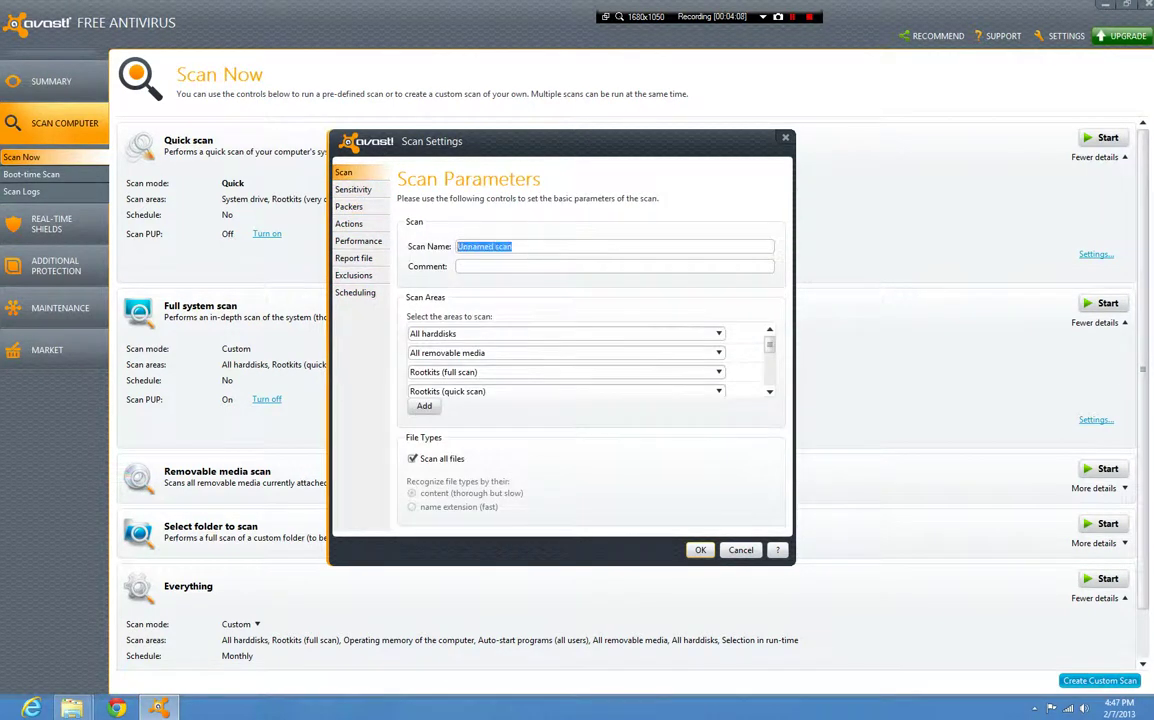
pyautogui.write('Everything')
pyautogui.press('Return')
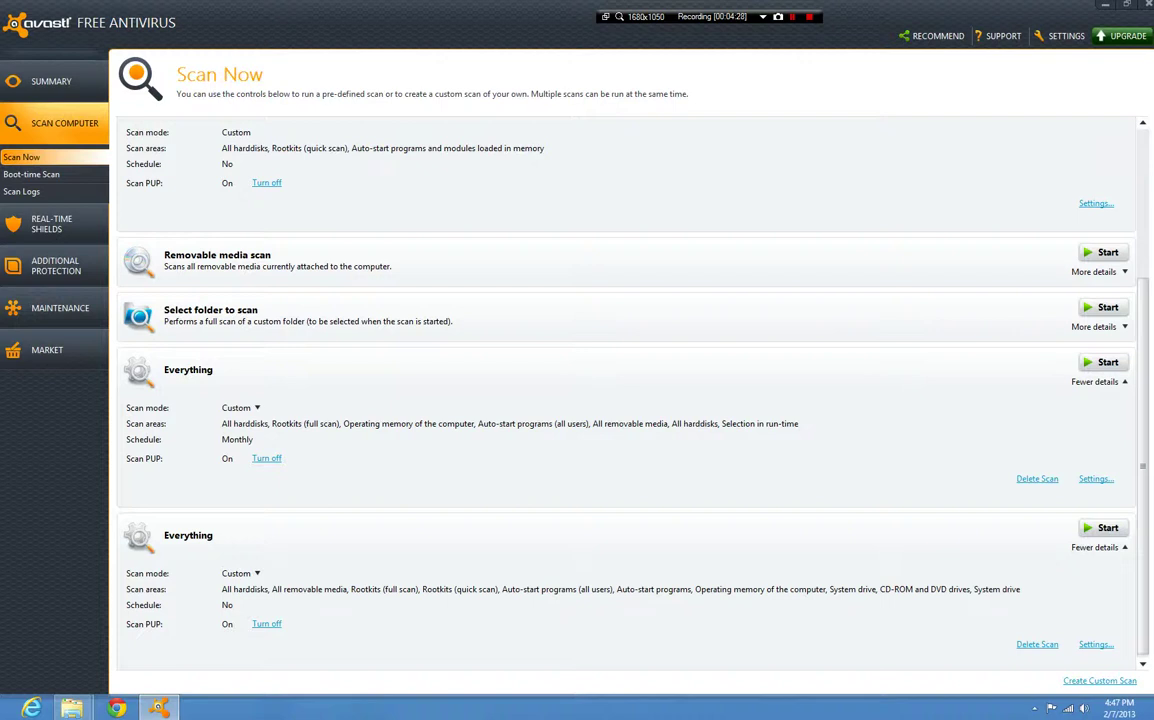
pyautogui.press('super+plus')
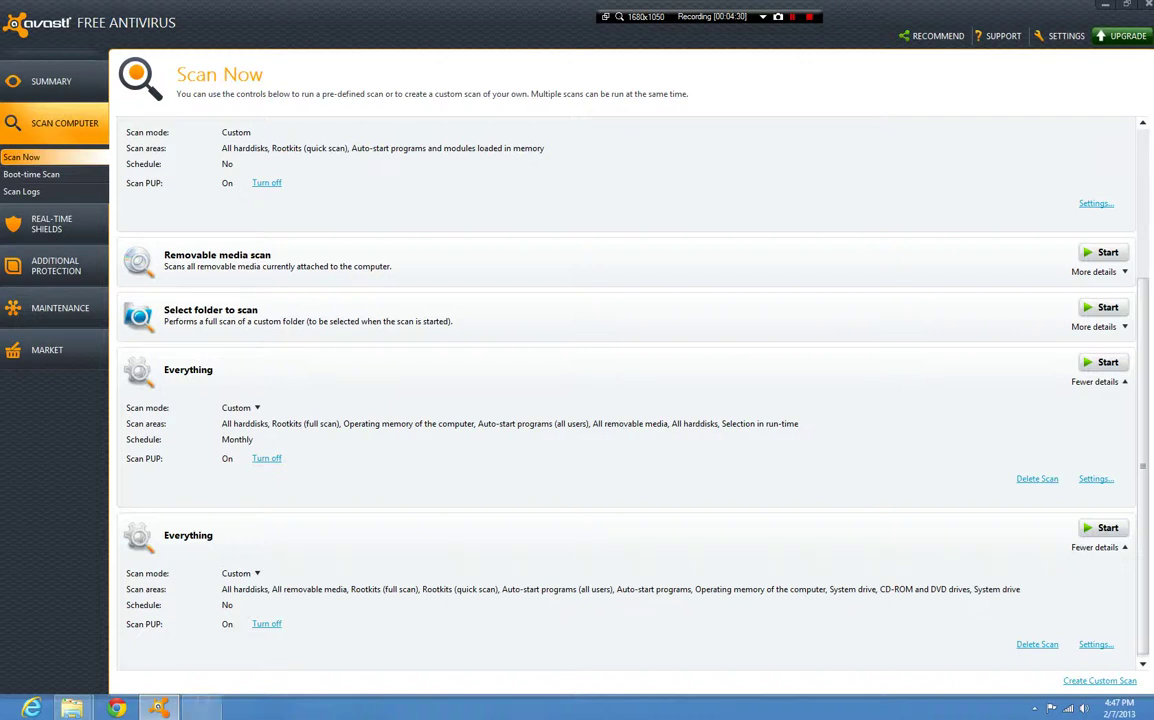
pyautogui.press('super+Escape')
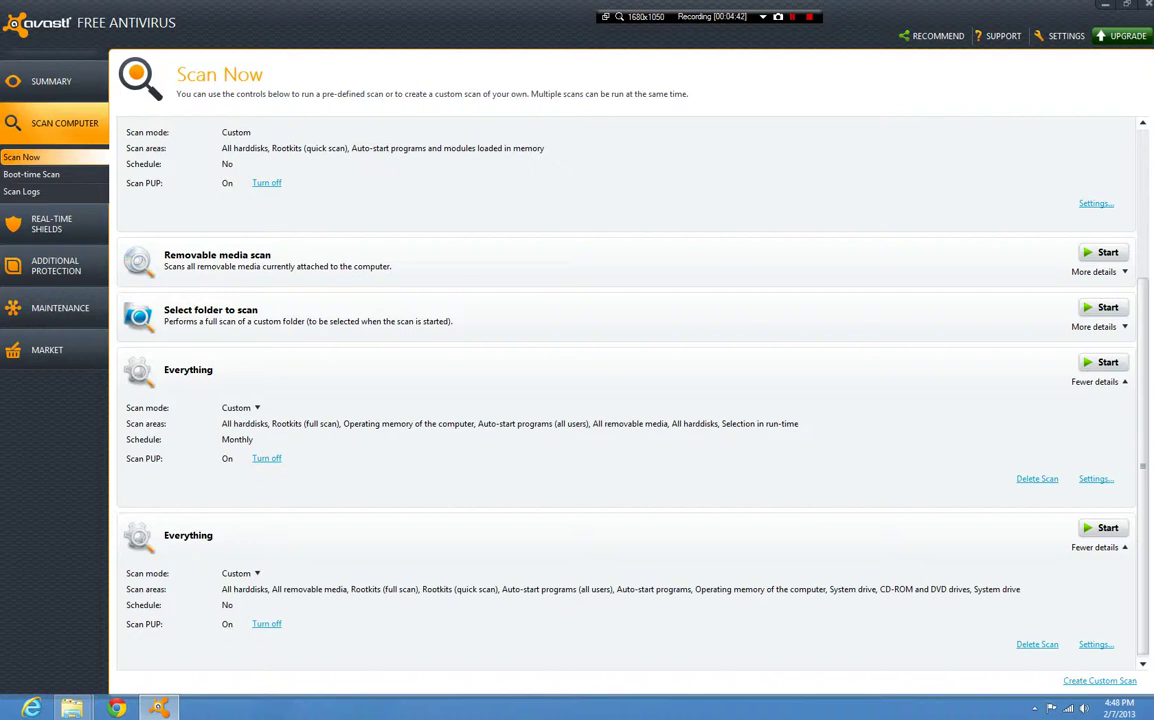
# Step: View the boot-time scan's status and open the expert settings of the File System Shield
pyautogui.click(31, 174)
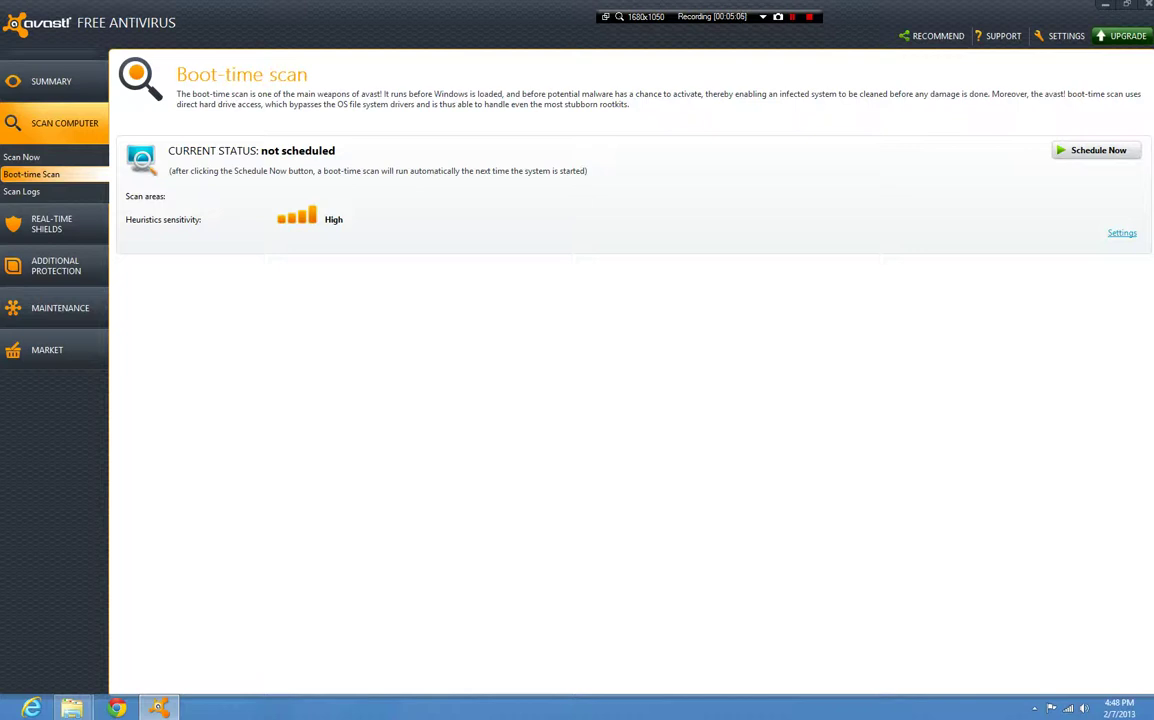
pyautogui.click(54, 224)
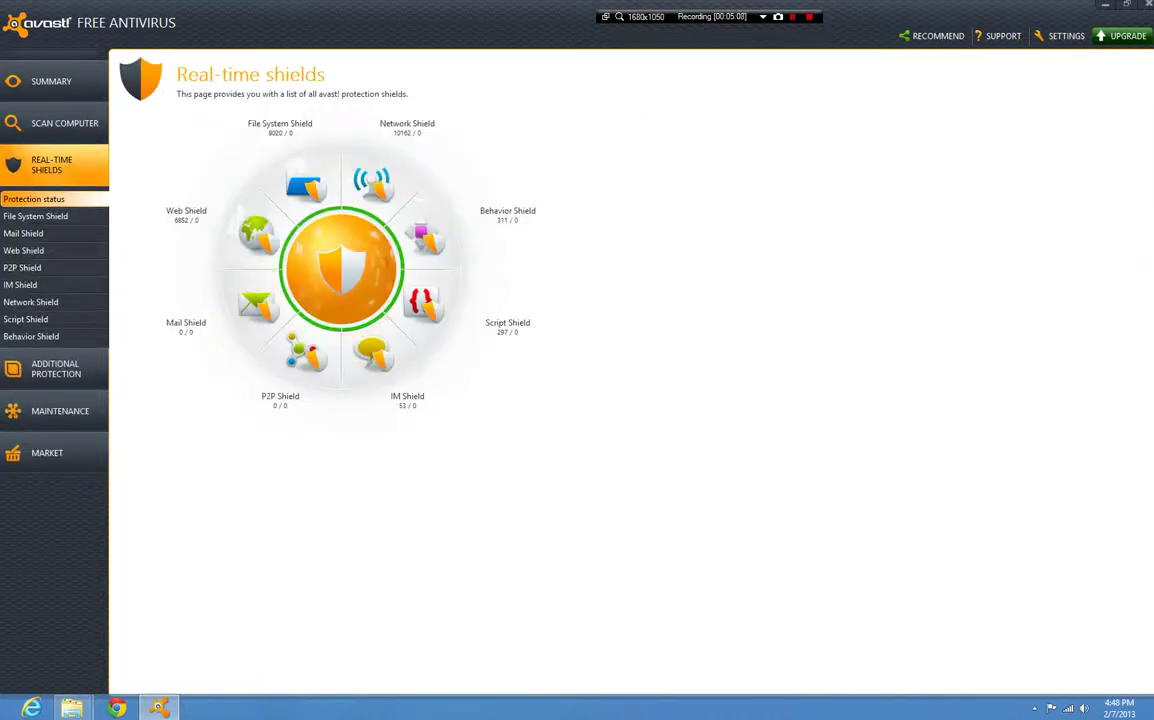
pyautogui.click(305, 184)
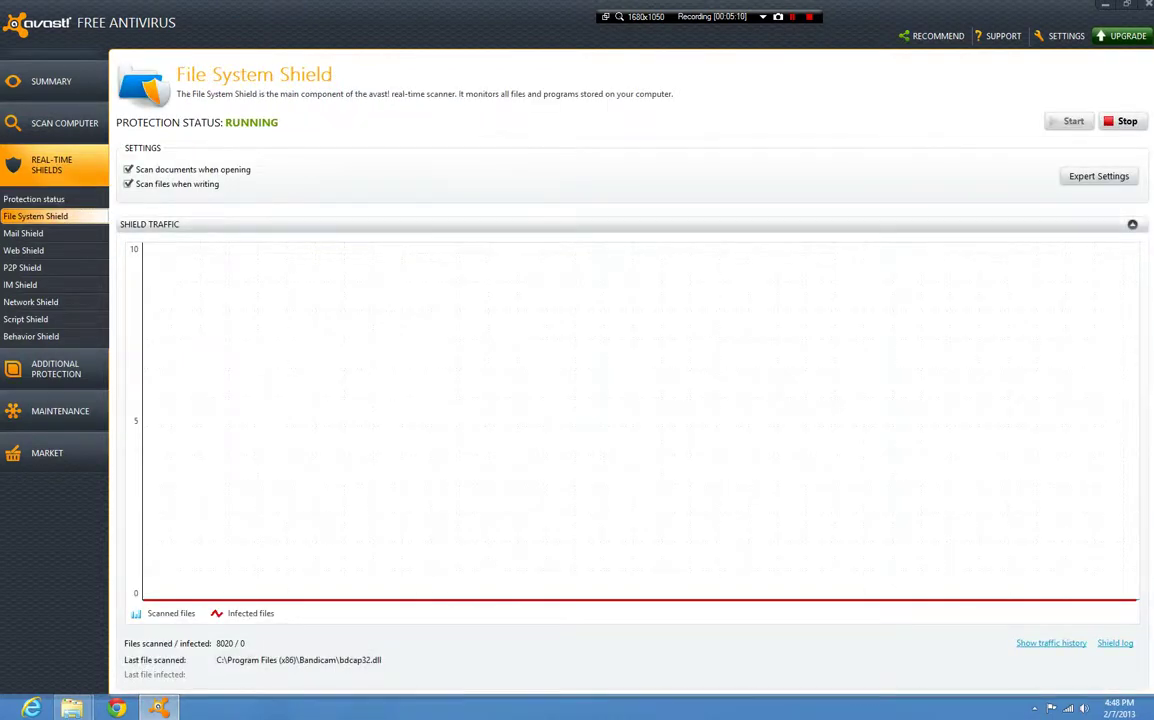
pyautogui.click(1099, 176)
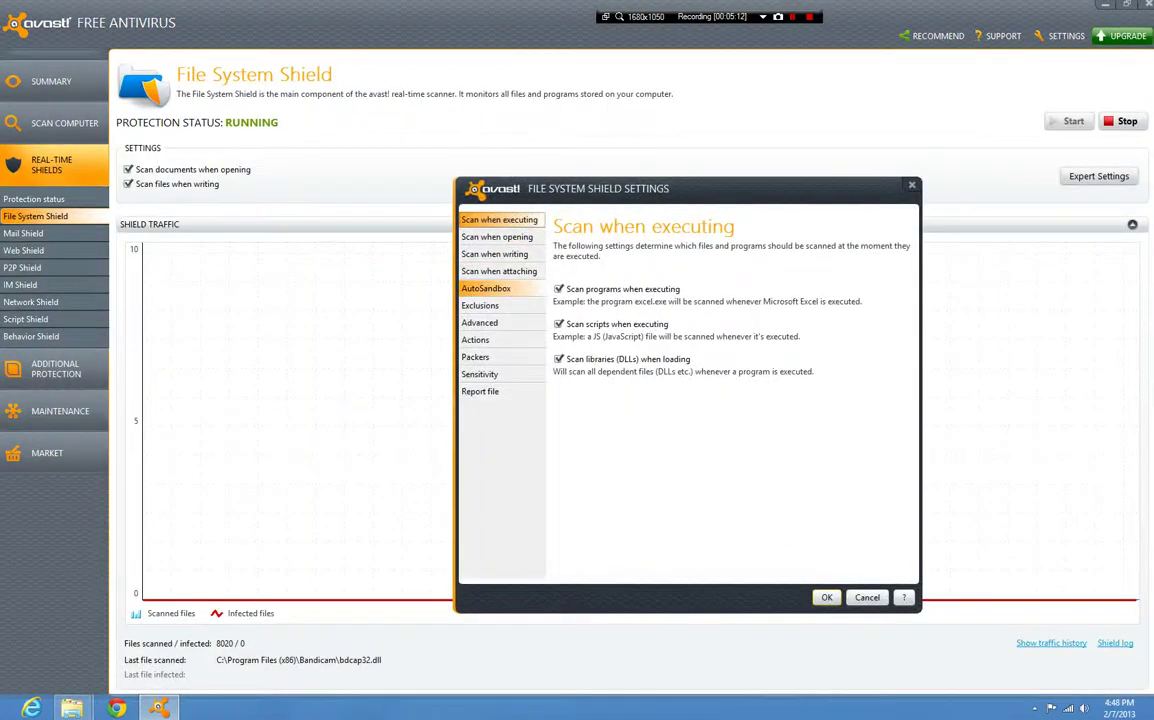
# Step: Examine the File System Shield's opening, writing, attaching, AutoSandbox, exclusions, advanced, packers and sensitivity settings, and accept them
pyautogui.click(497, 237)
pyautogui.click(494, 254)
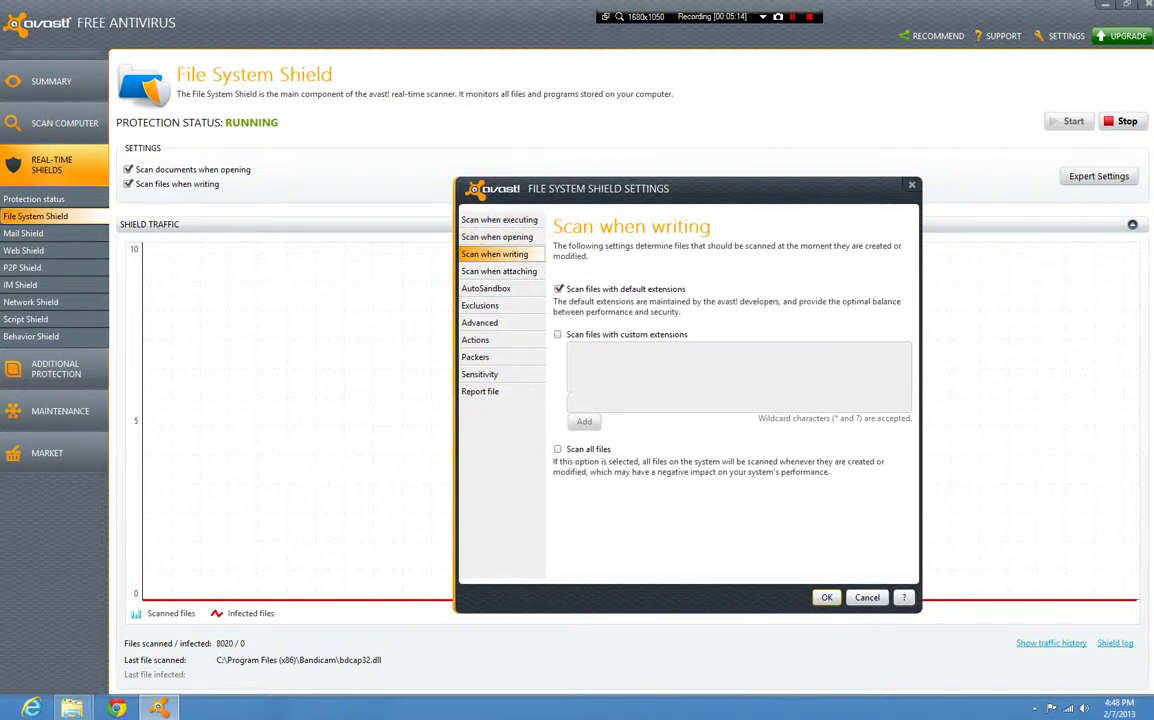
pyautogui.click(499, 271)
pyautogui.click(486, 288)
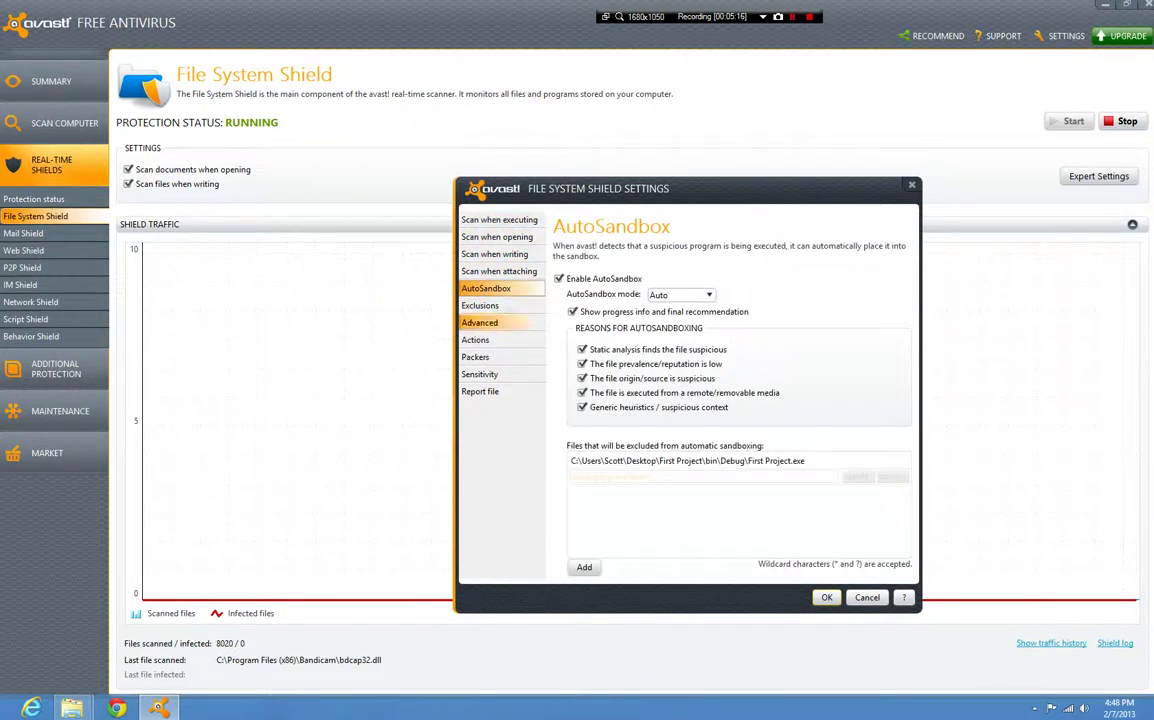
pyautogui.click(480, 305)
pyautogui.click(479, 322)
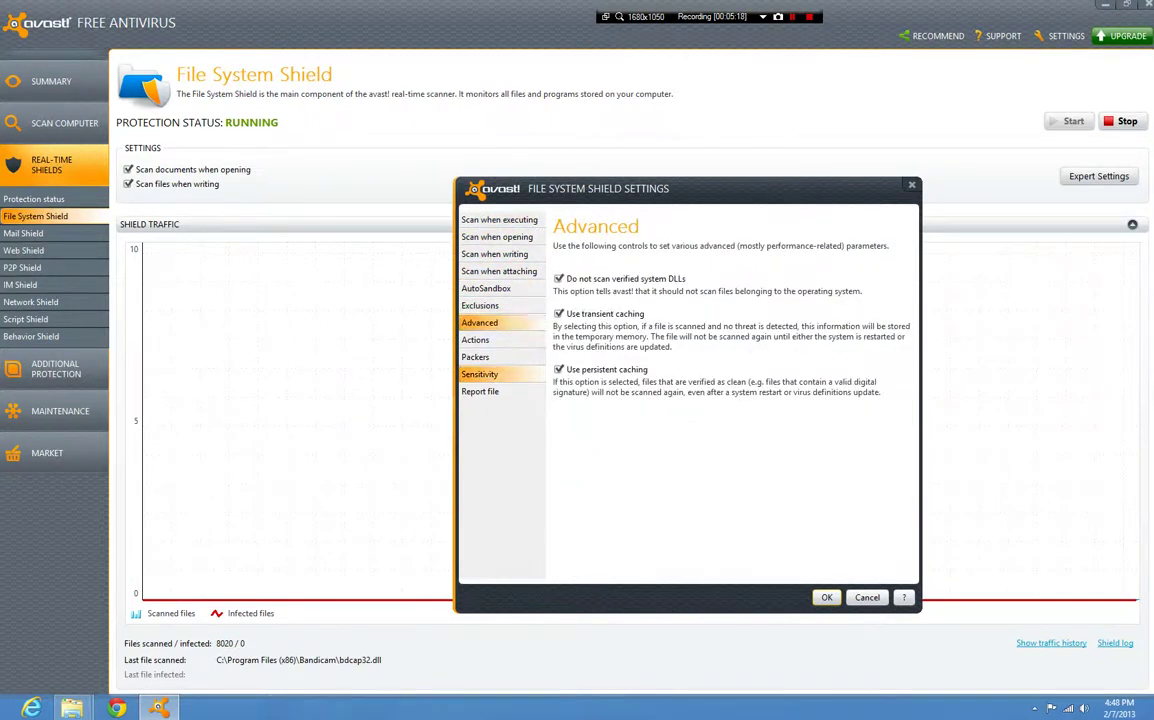
pyautogui.click(479, 374)
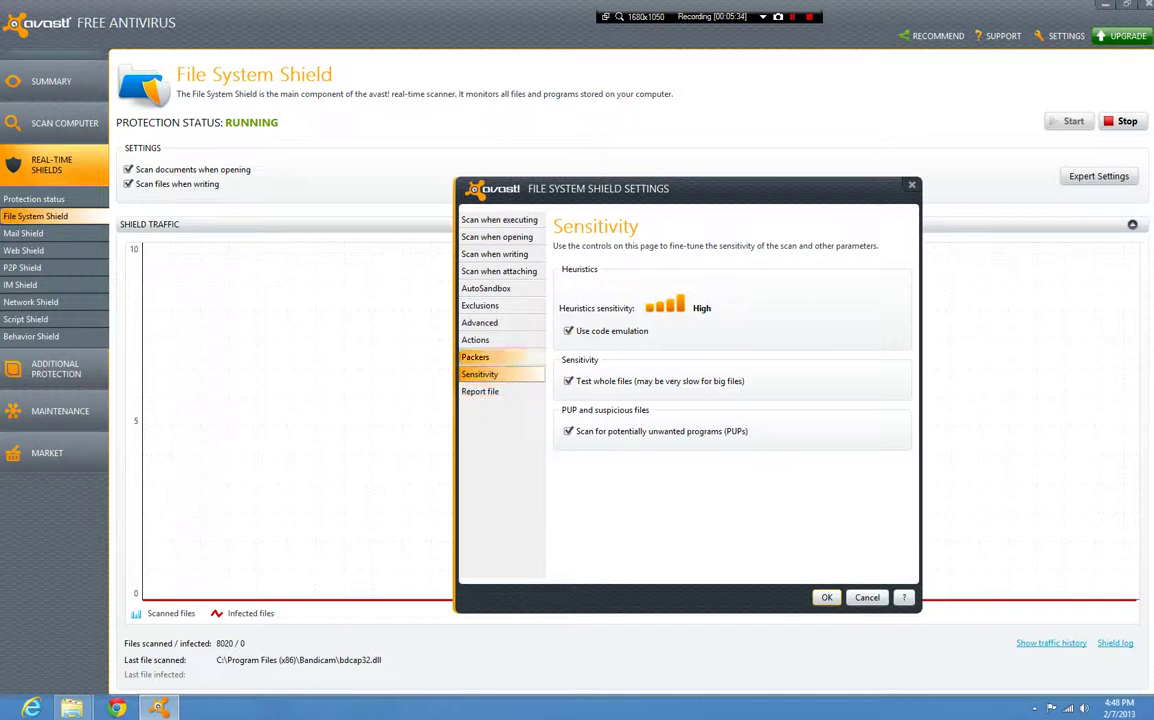
pyautogui.click(487, 356)
pyautogui.click(487, 374)
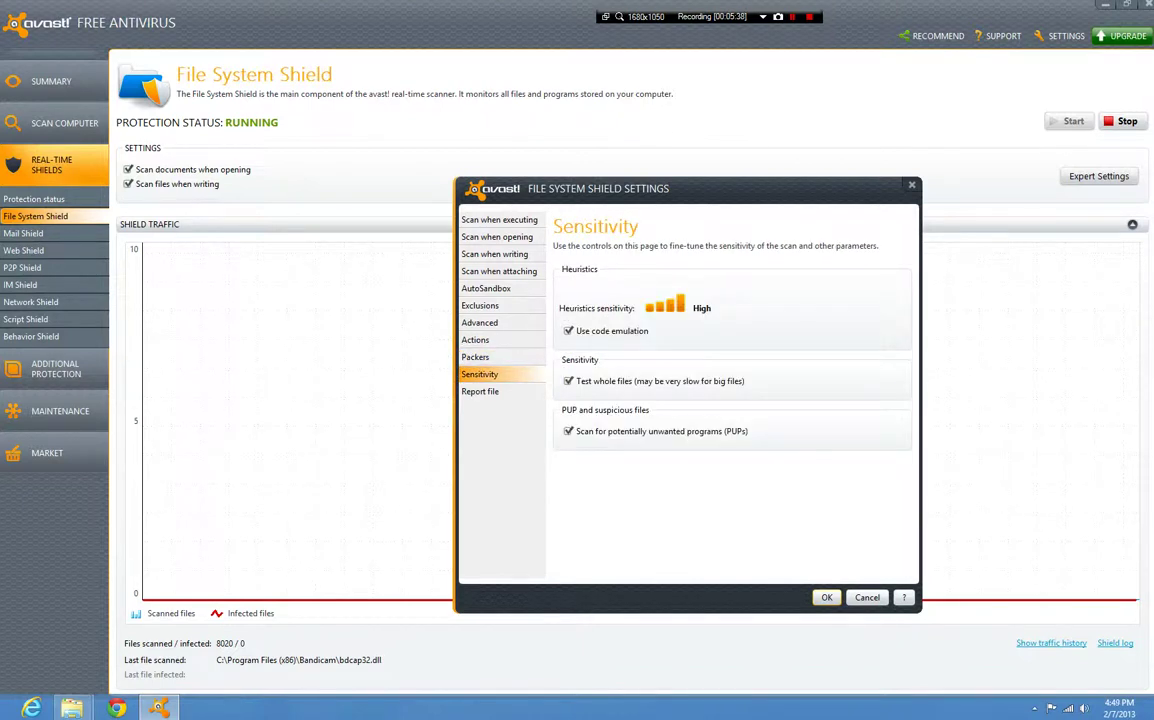
pyautogui.click(826, 597)
# Step: View the Network Shield, and examine the Mail Shield's expert settings from mail heuristics to report file and accept them
pyautogui.click(31, 301)
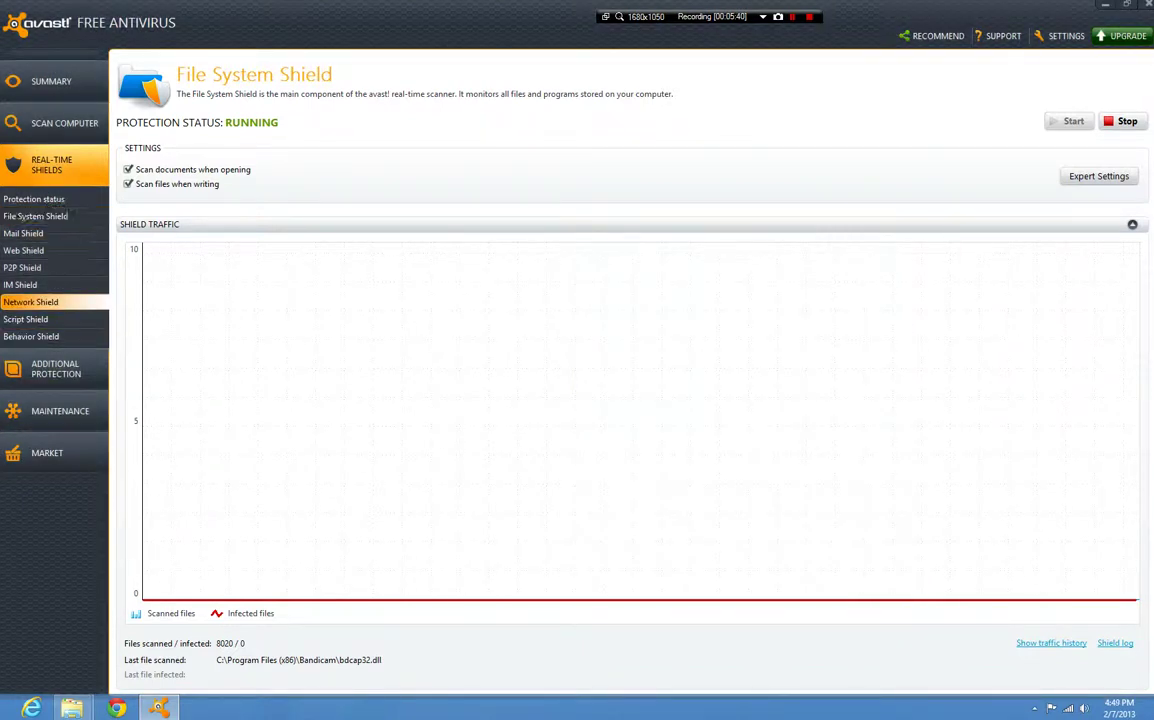
pyautogui.click(30, 302)
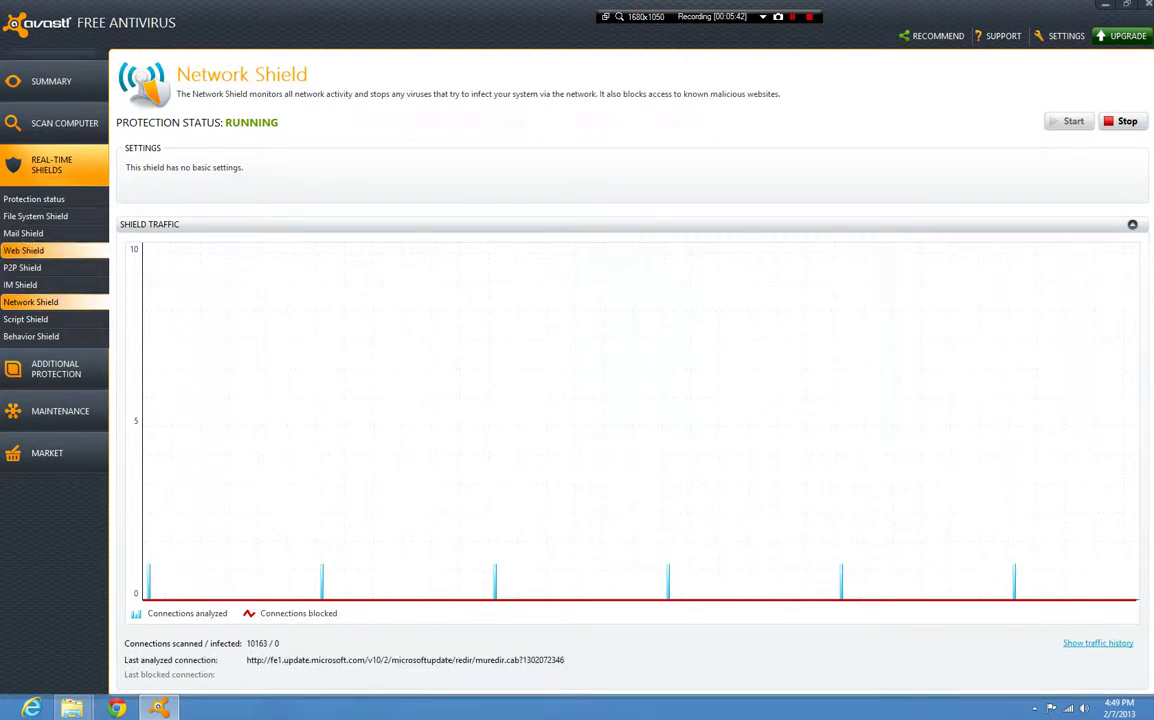
pyautogui.click(23, 233)
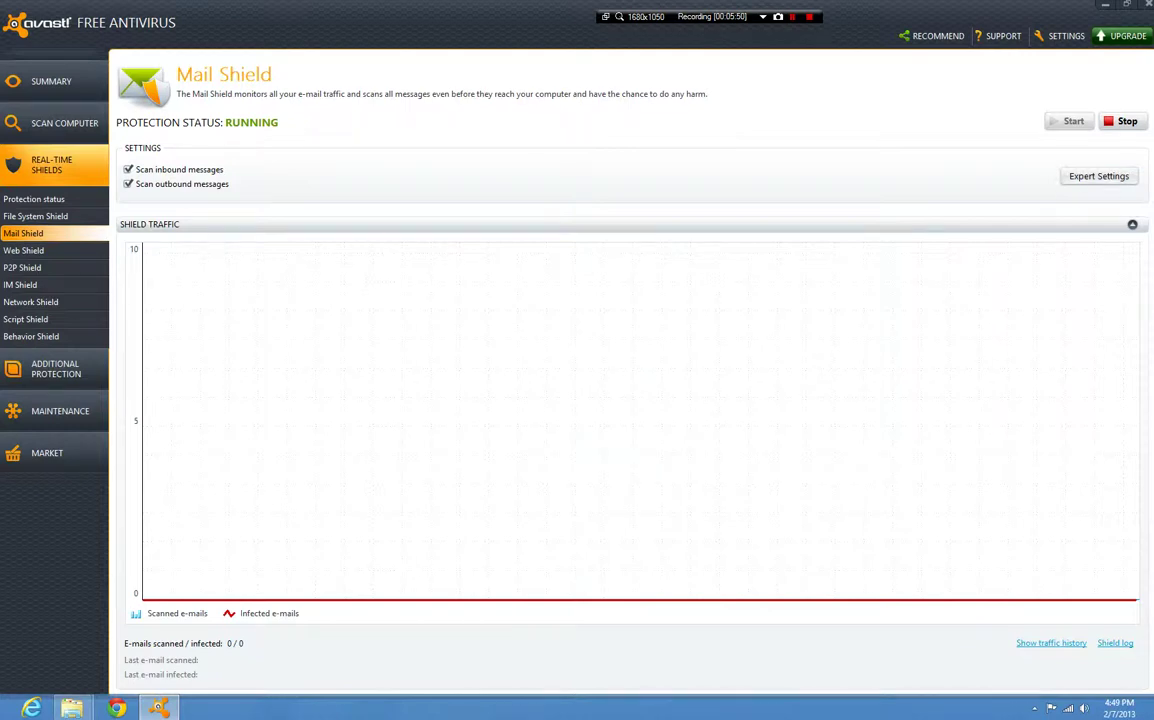
pyautogui.click(1099, 176)
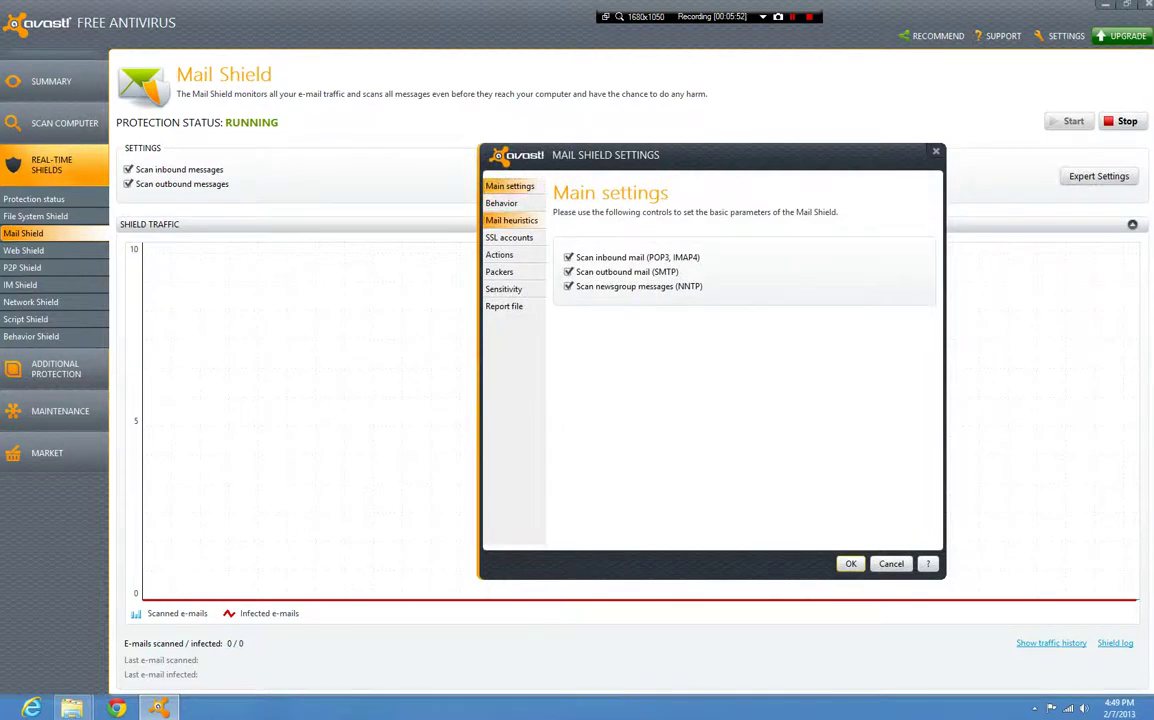
pyautogui.click(511, 220)
pyautogui.click(509, 237)
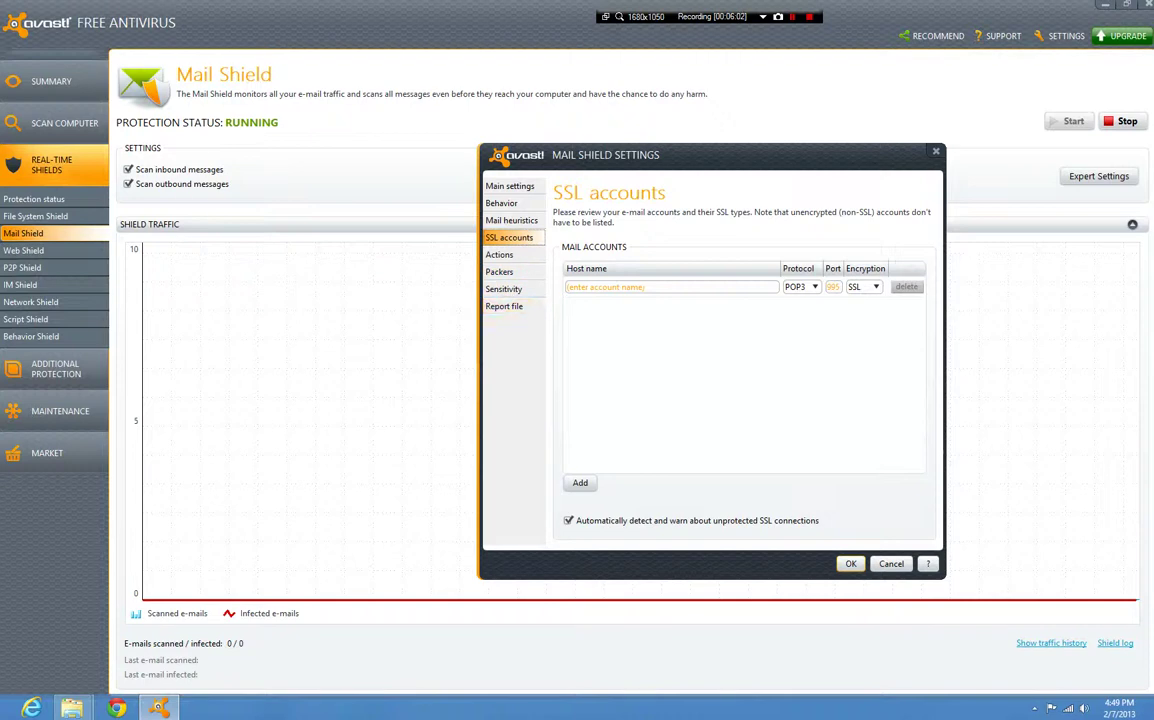
pyautogui.click(513, 254)
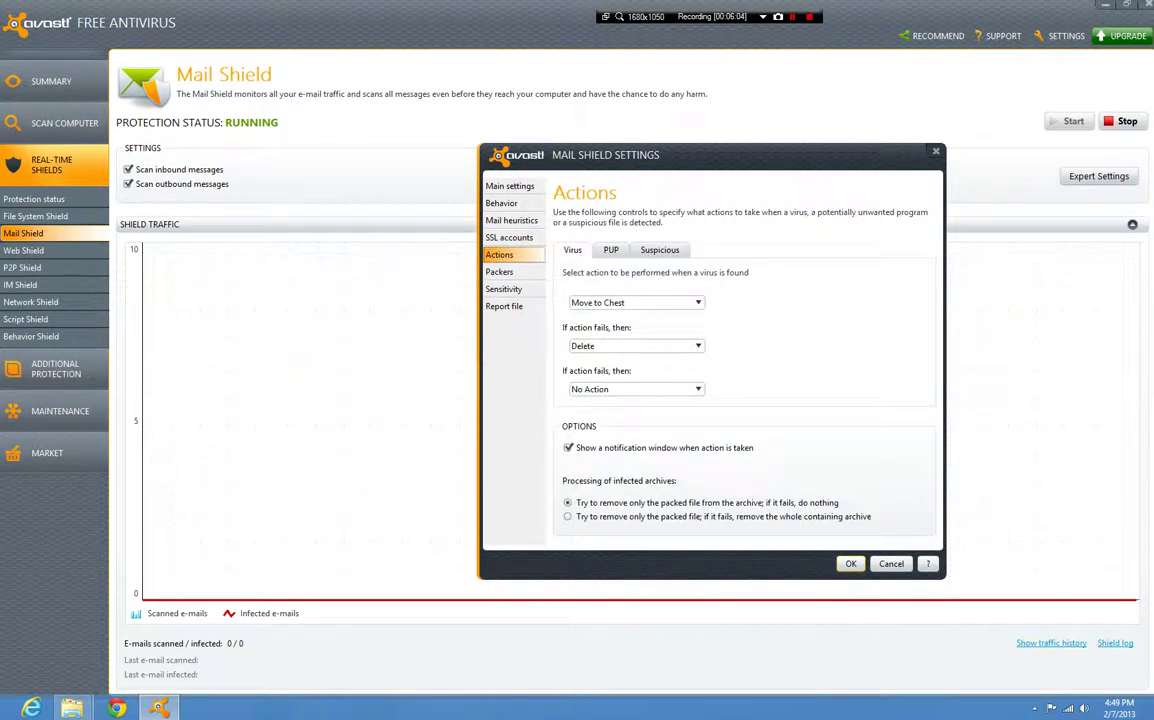
pyautogui.click(513, 271)
pyautogui.click(513, 288)
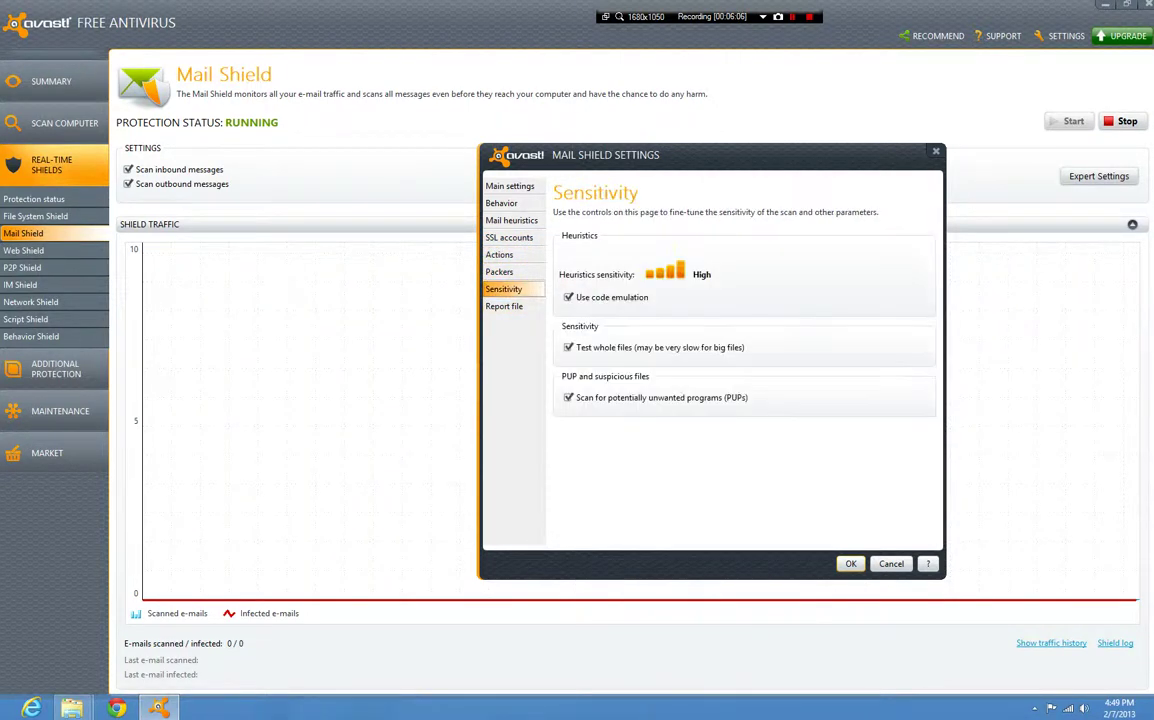
pyautogui.click(504, 306)
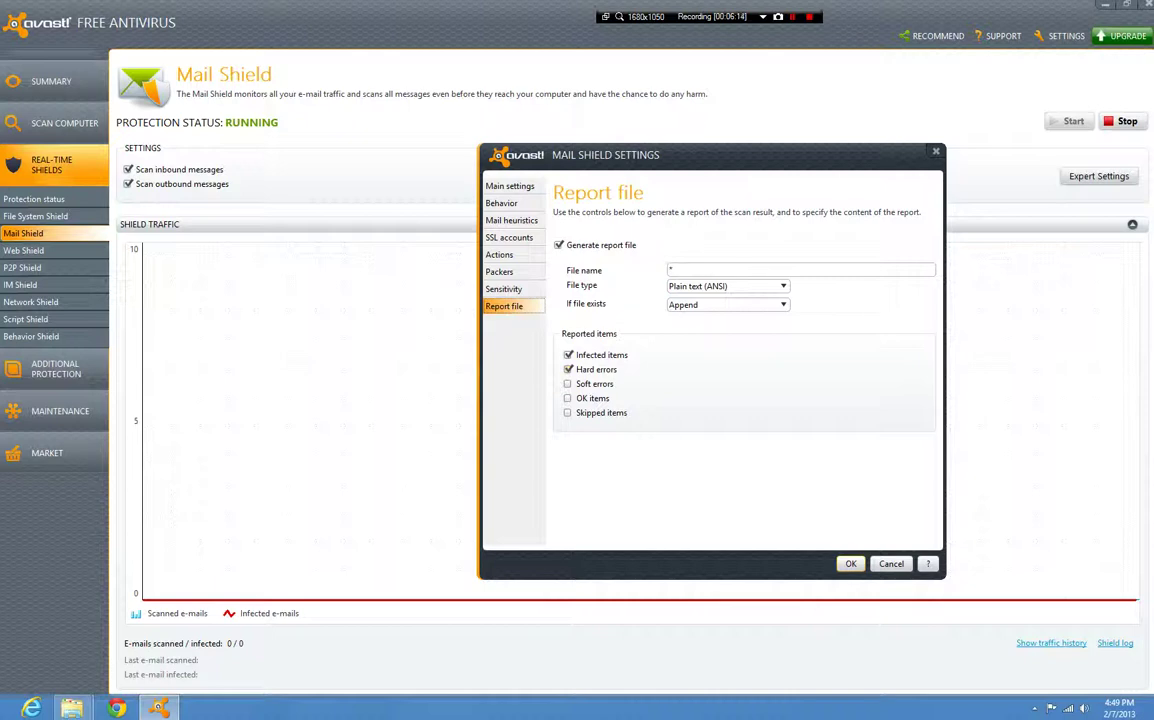
pyautogui.click(850, 563)
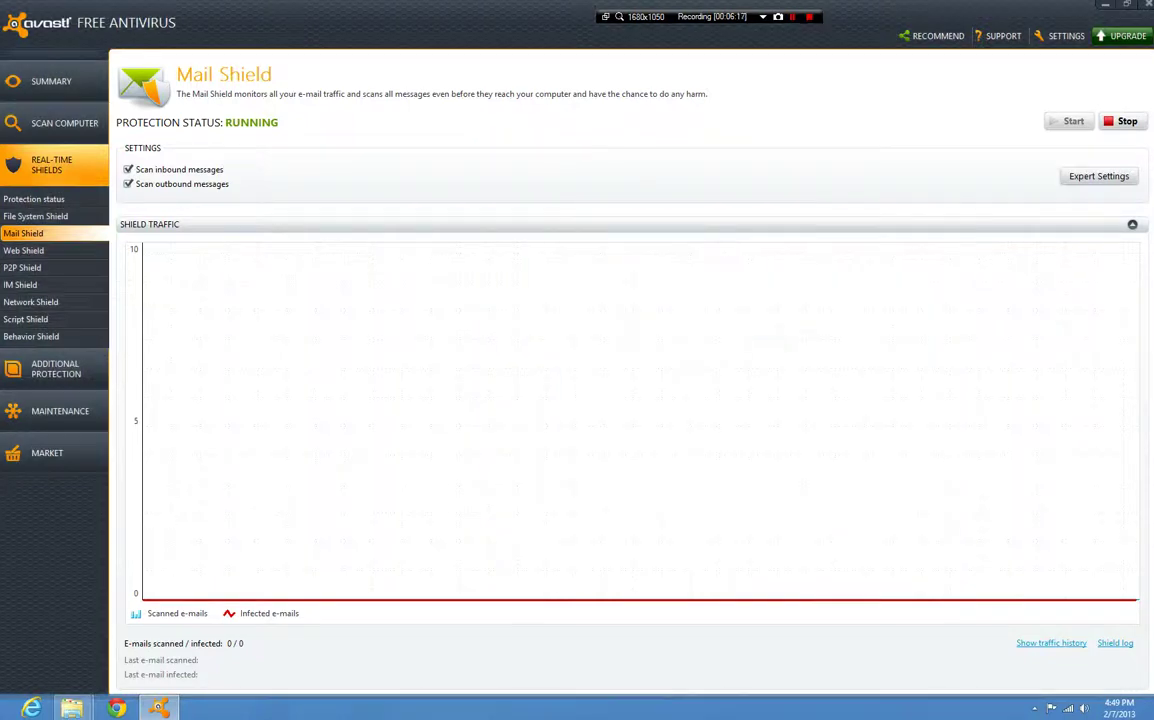
# Step: Look through the status of the Web, P2P, IM, Network, Script and Behavior Shields
pyautogui.click(24, 250)
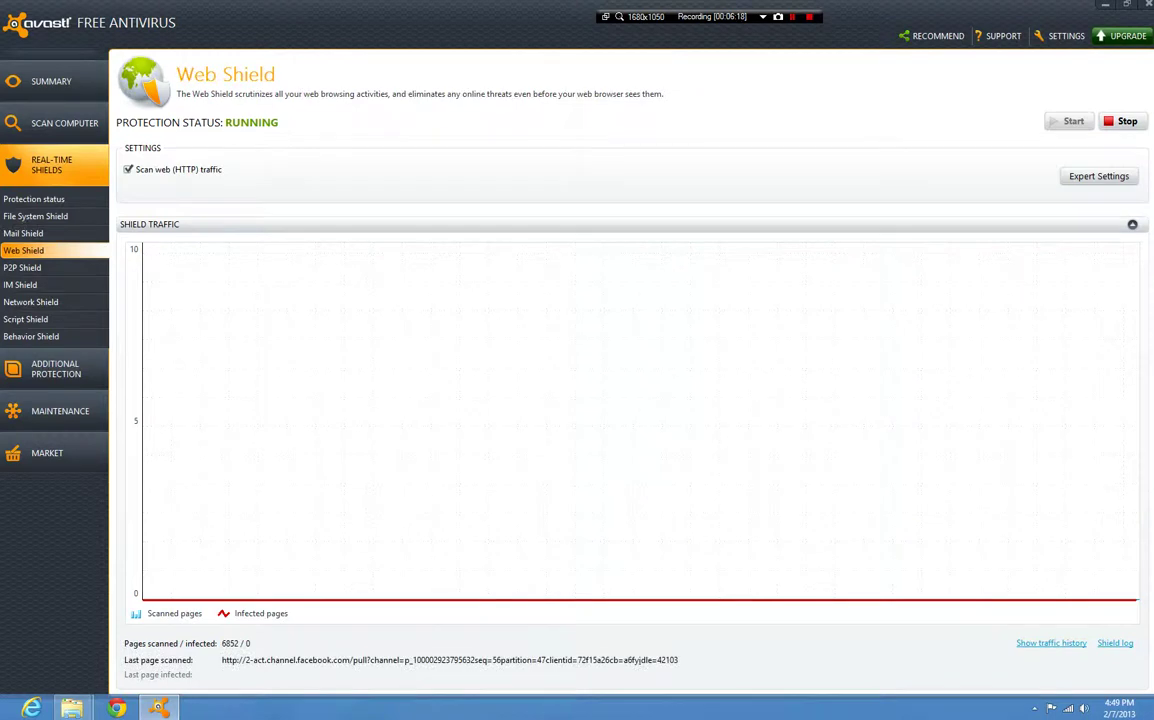
pyautogui.click(24, 267)
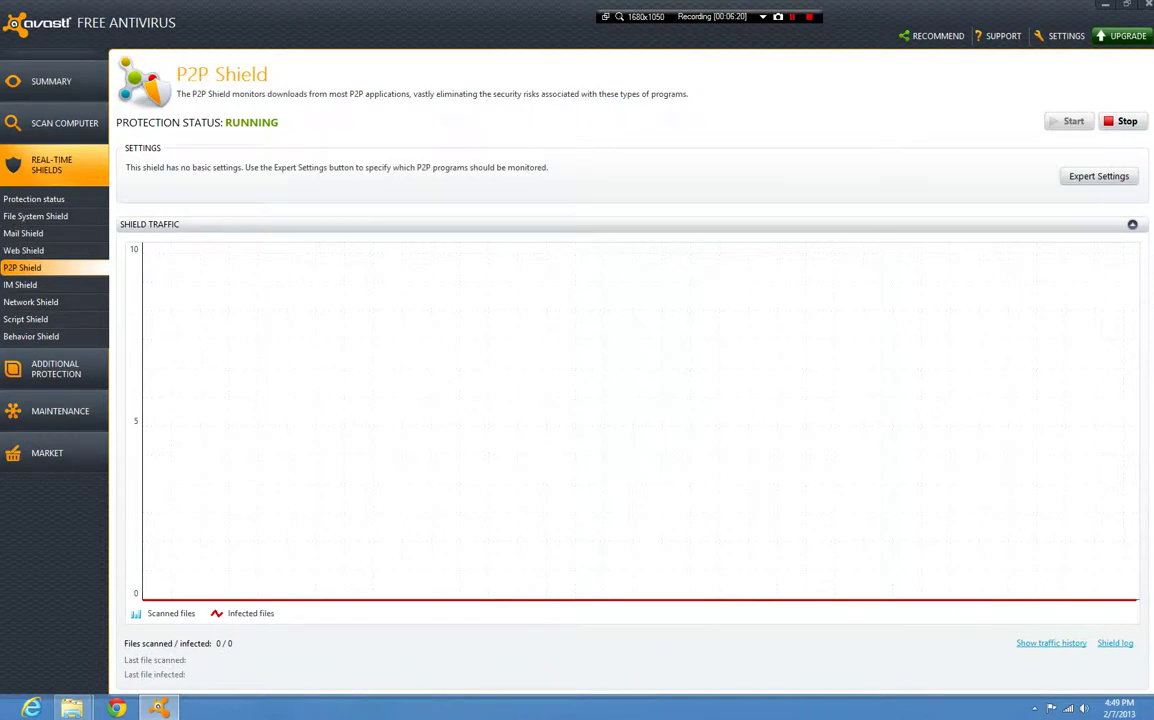
pyautogui.click(20, 284)
pyautogui.click(30, 301)
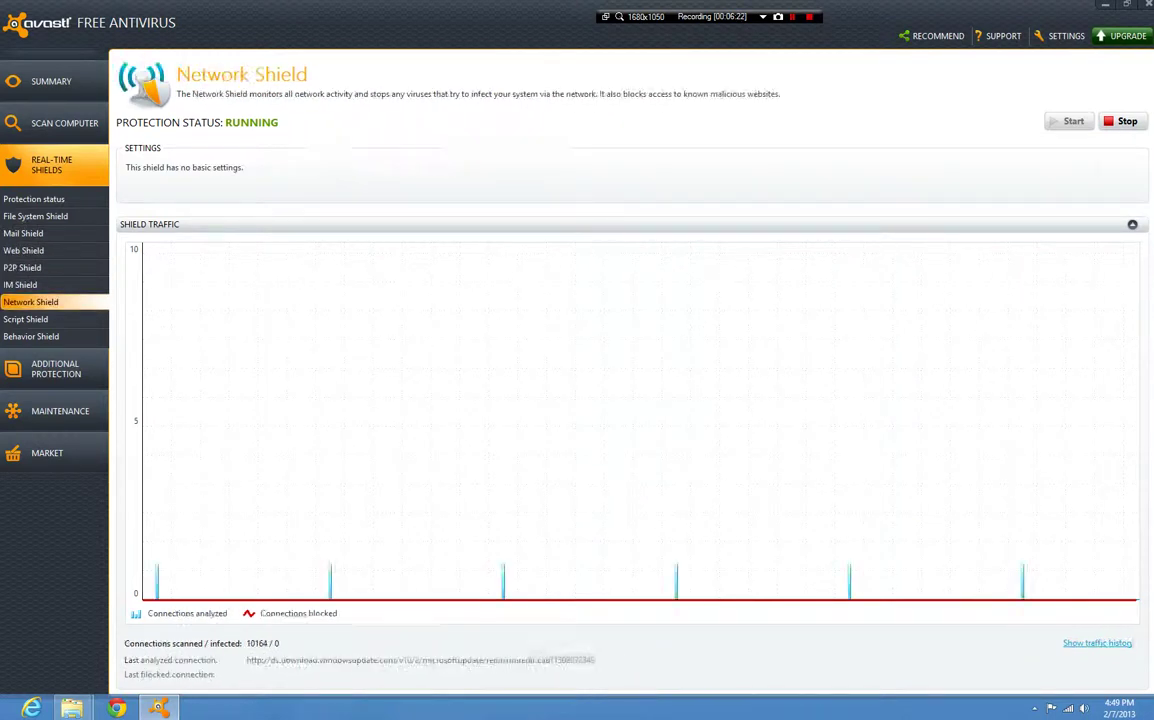
pyautogui.click(26, 319)
pyautogui.click(30, 301)
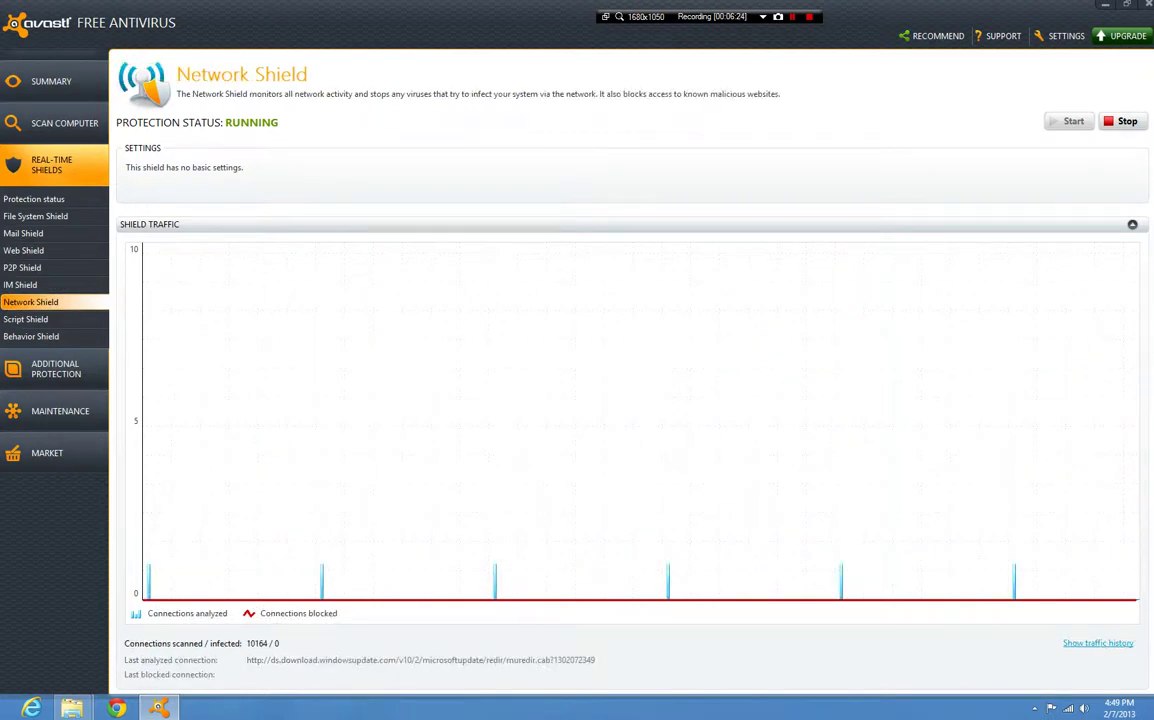
pyautogui.click(31, 336)
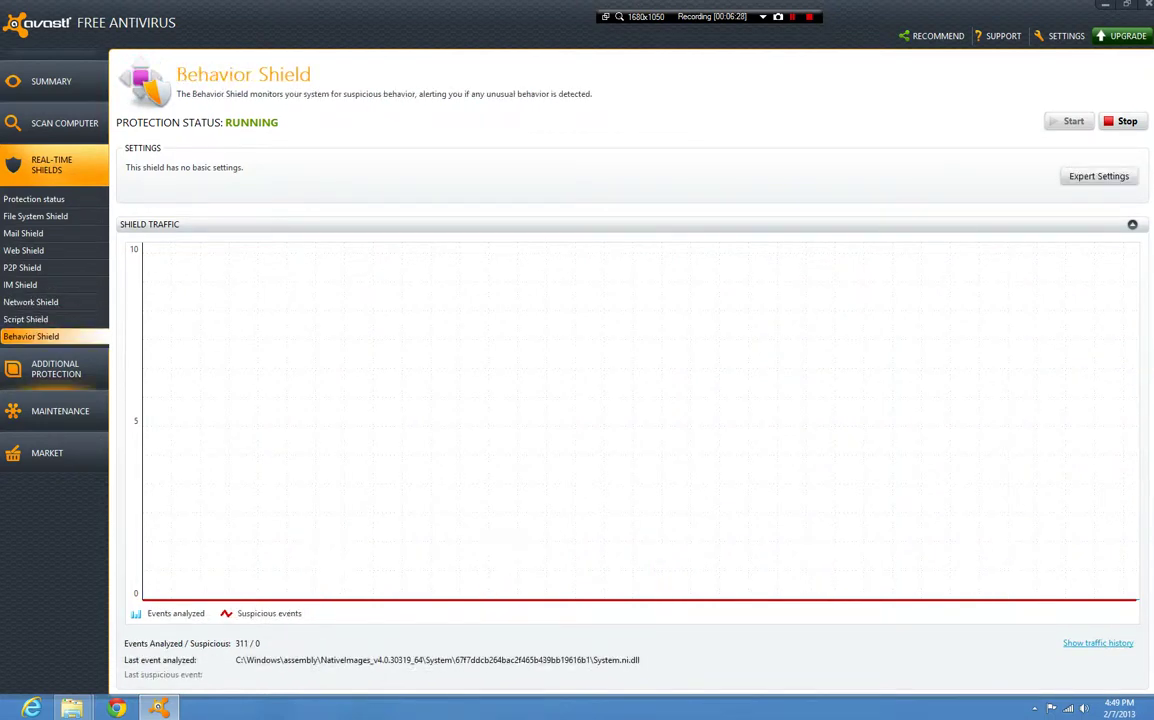
# Step: Review the File System, Mail, Web, P2P, IM, Network, Script and Behavior Shield pages one after another
pyautogui.click(24, 233)
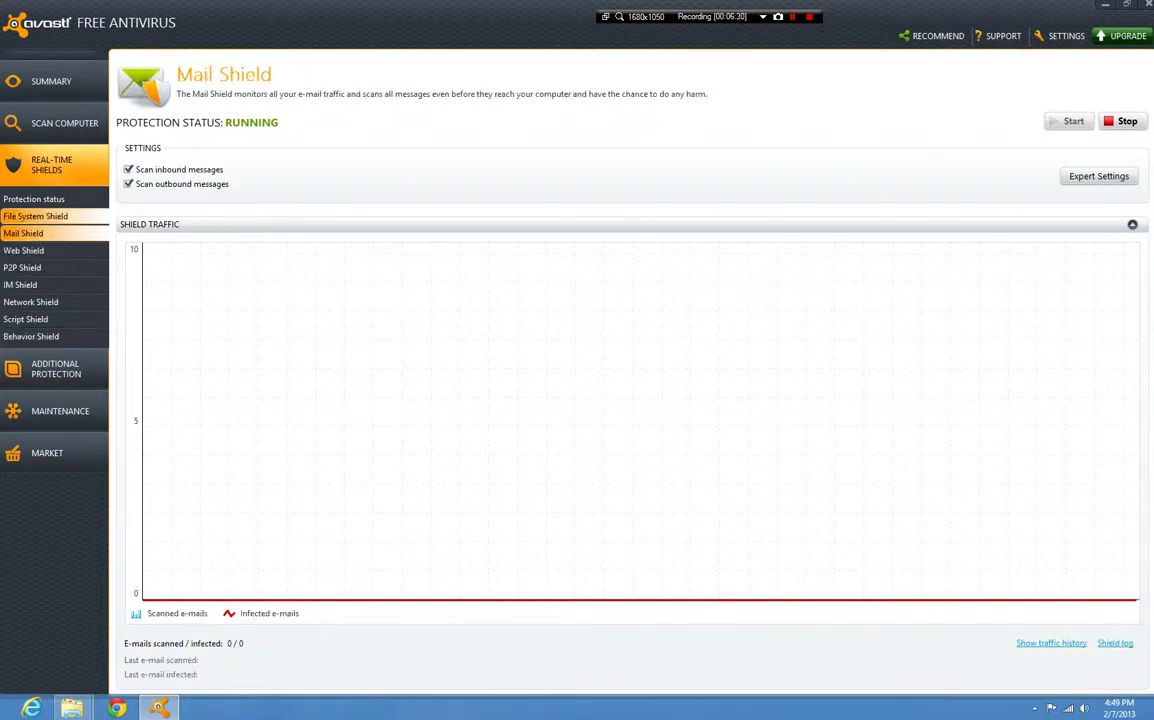
pyautogui.click(35, 216)
pyautogui.click(23, 233)
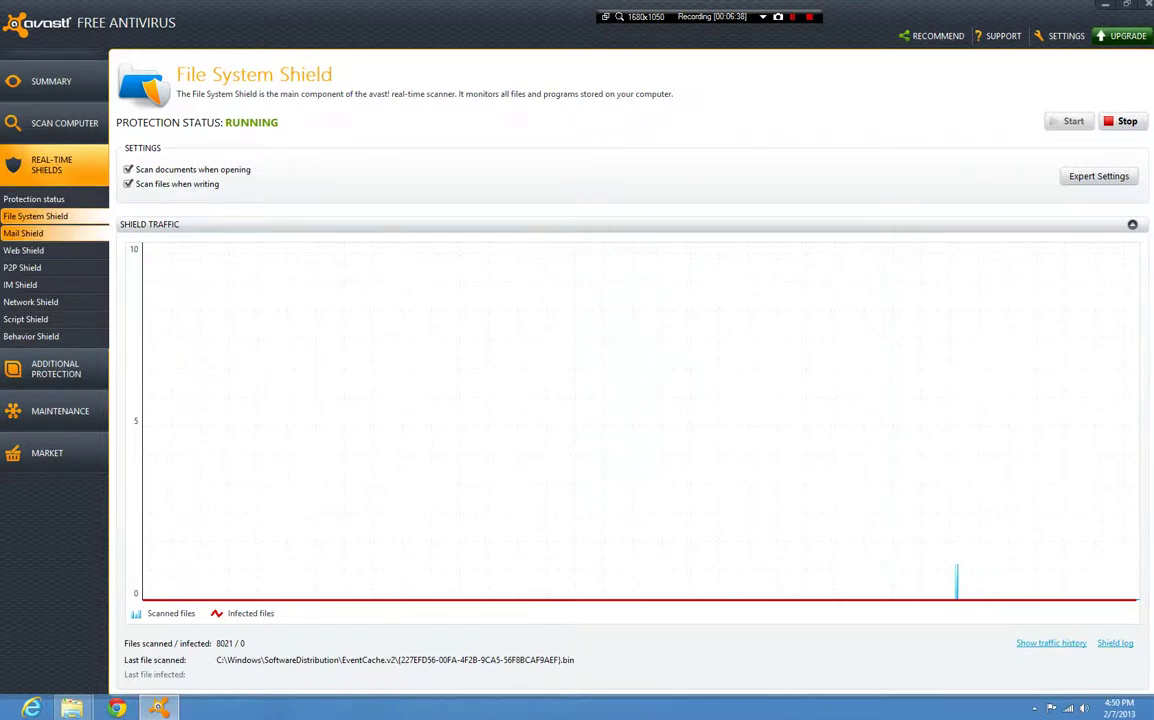
pyautogui.click(24, 233)
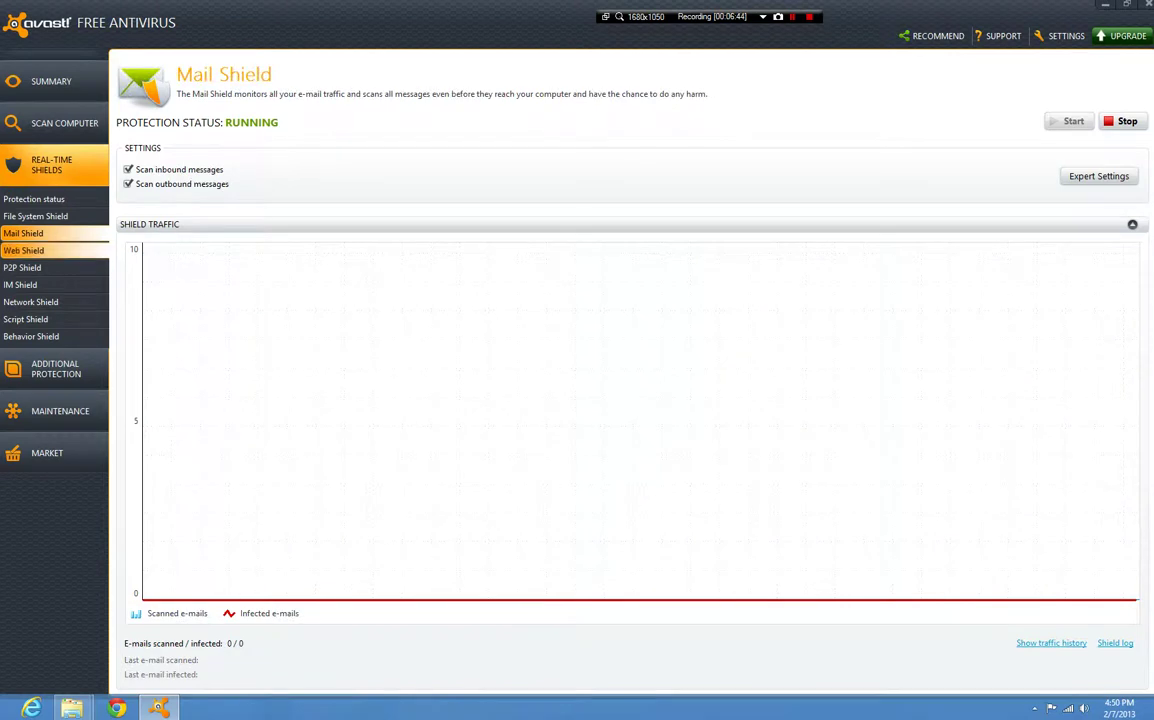
pyautogui.click(23, 250)
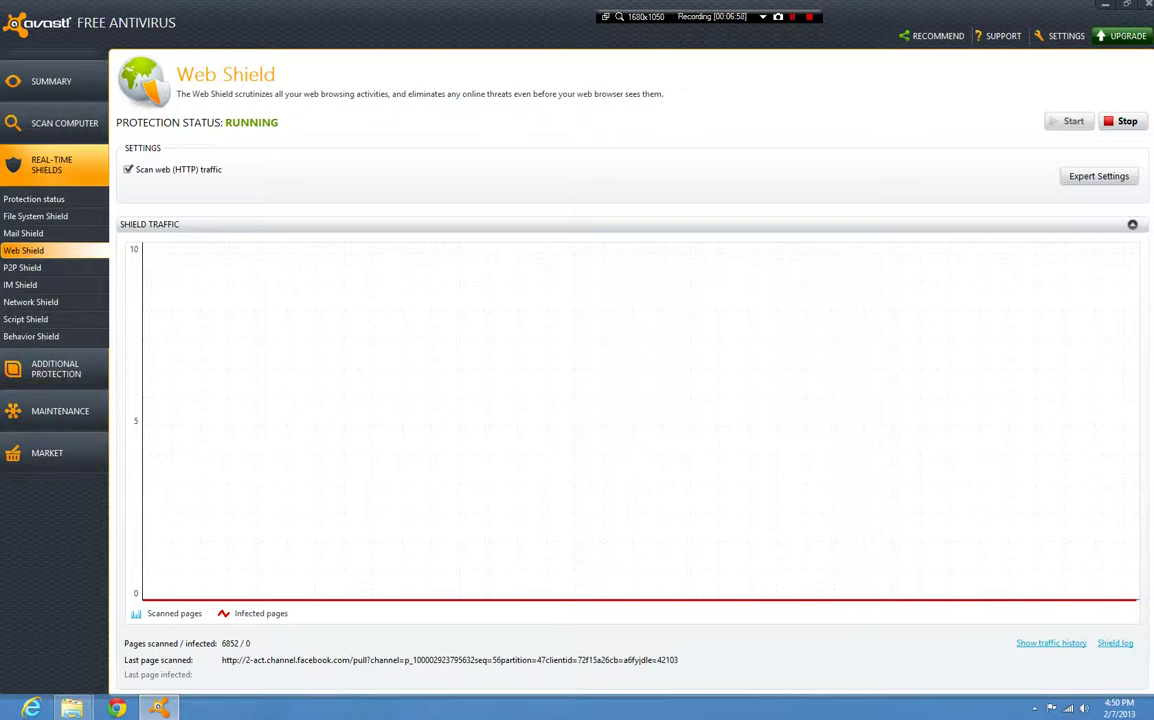
pyautogui.click(54, 267)
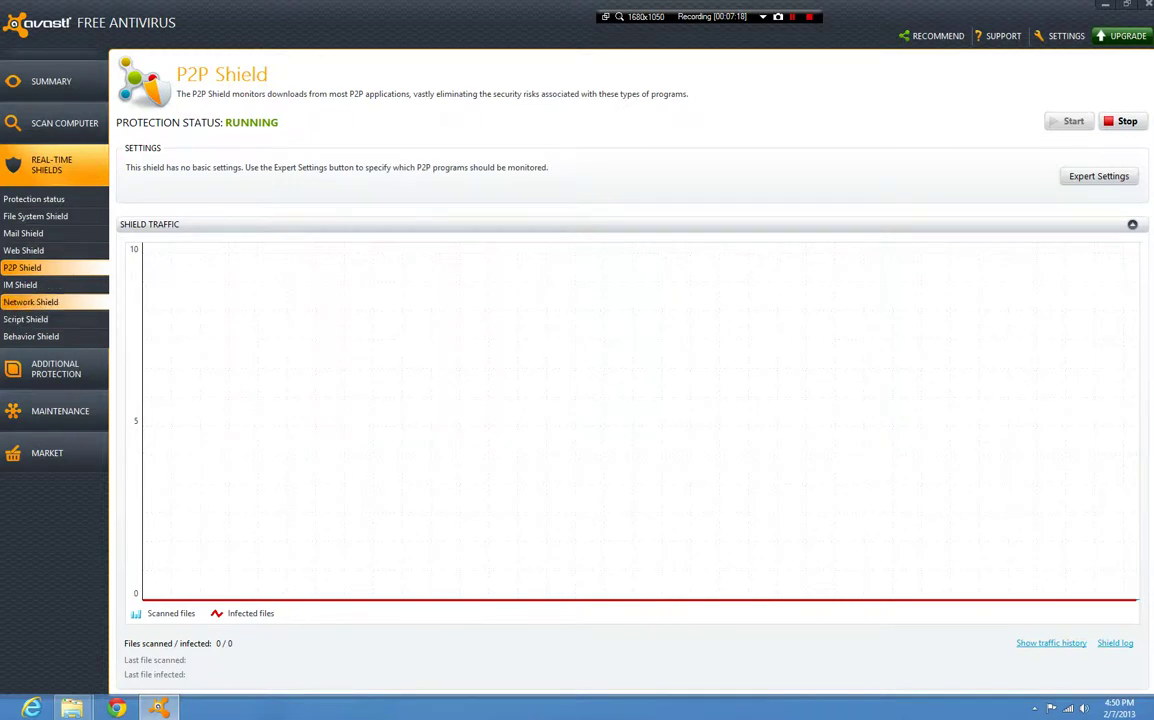
pyautogui.click(21, 284)
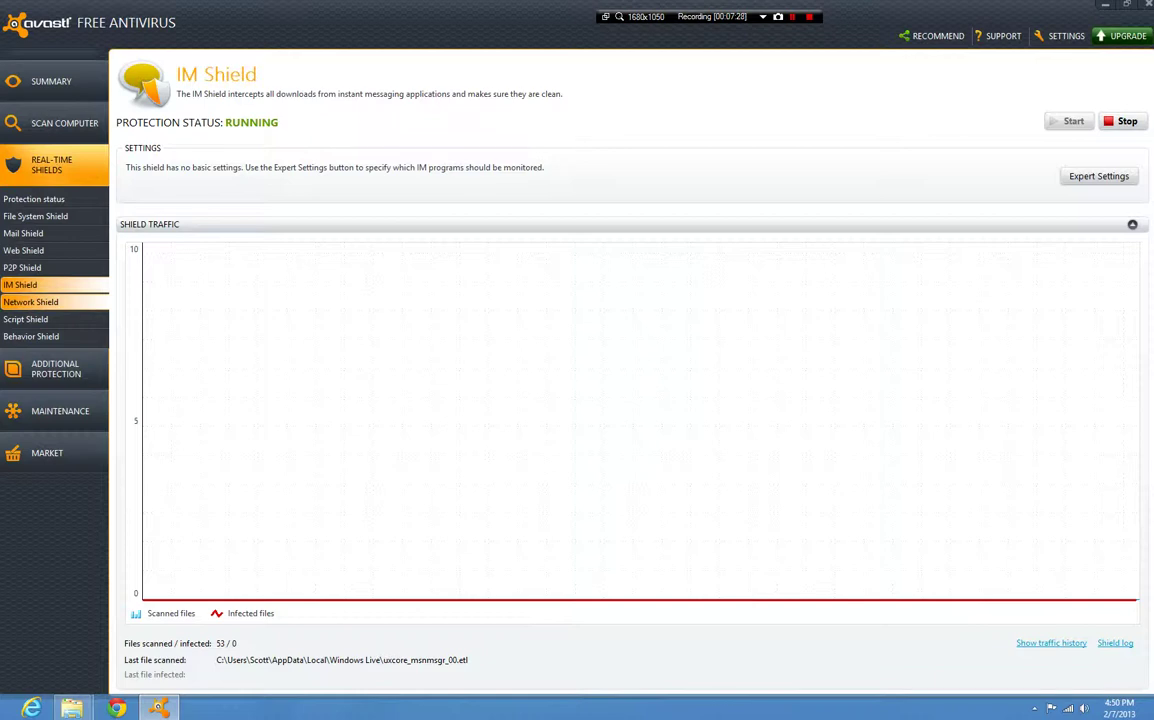
pyautogui.click(30, 302)
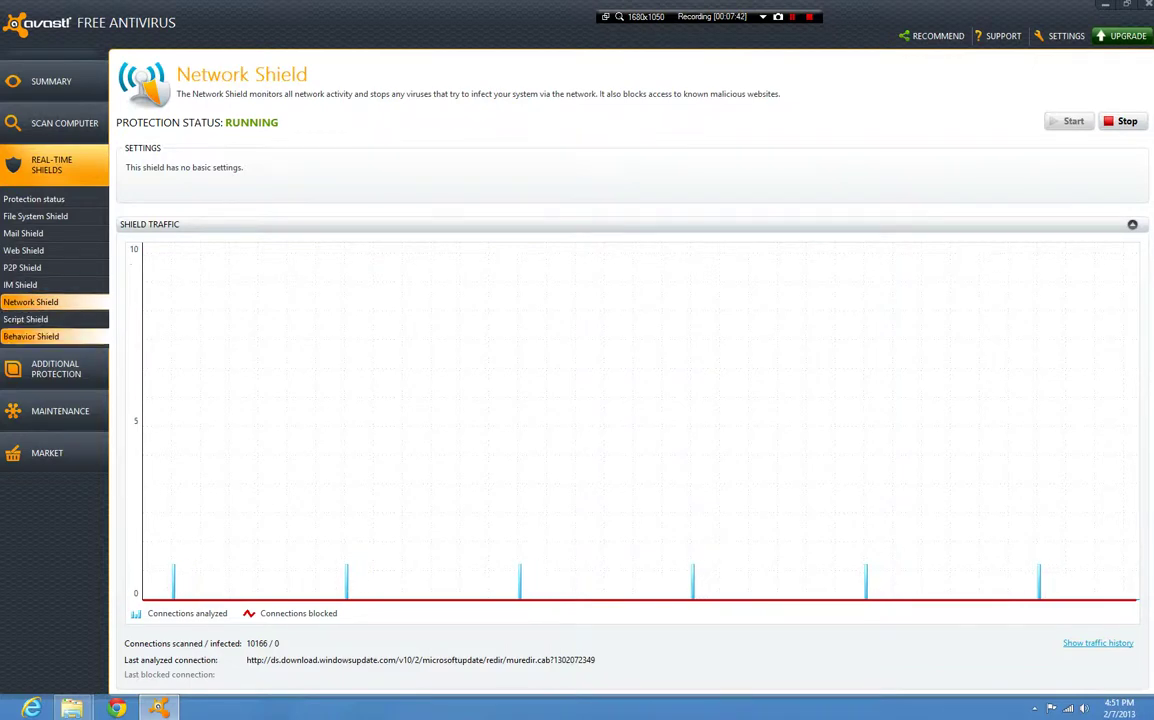
pyautogui.click(54, 319)
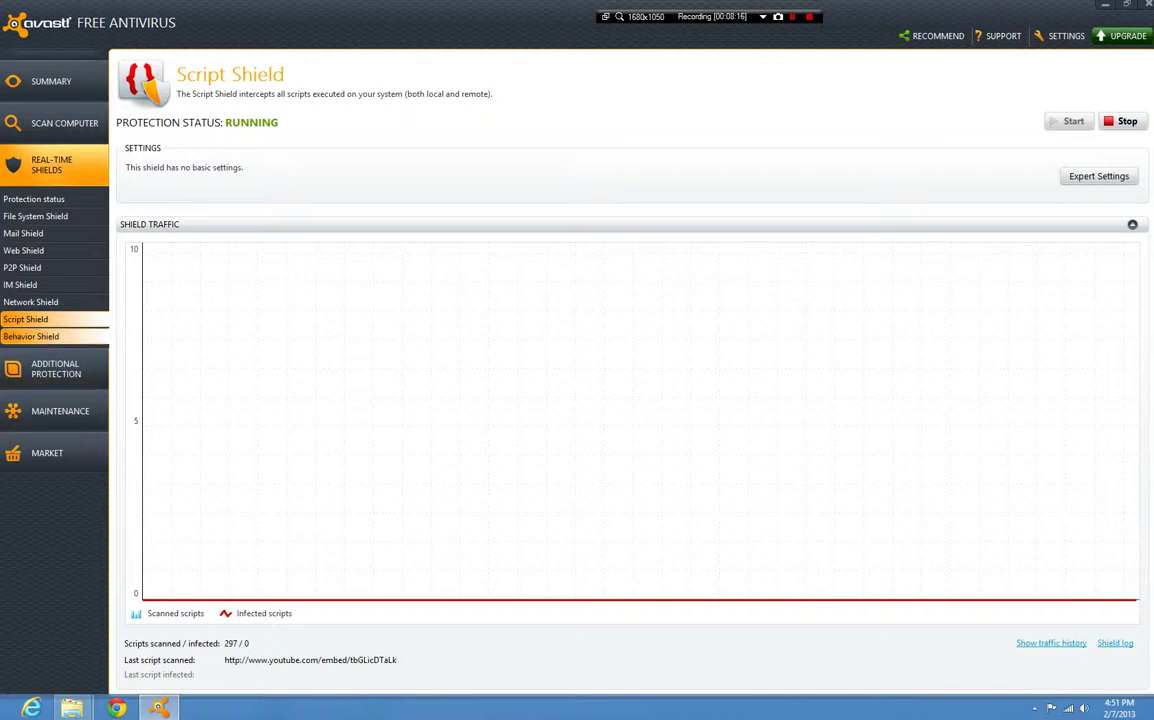
pyautogui.click(31, 336)
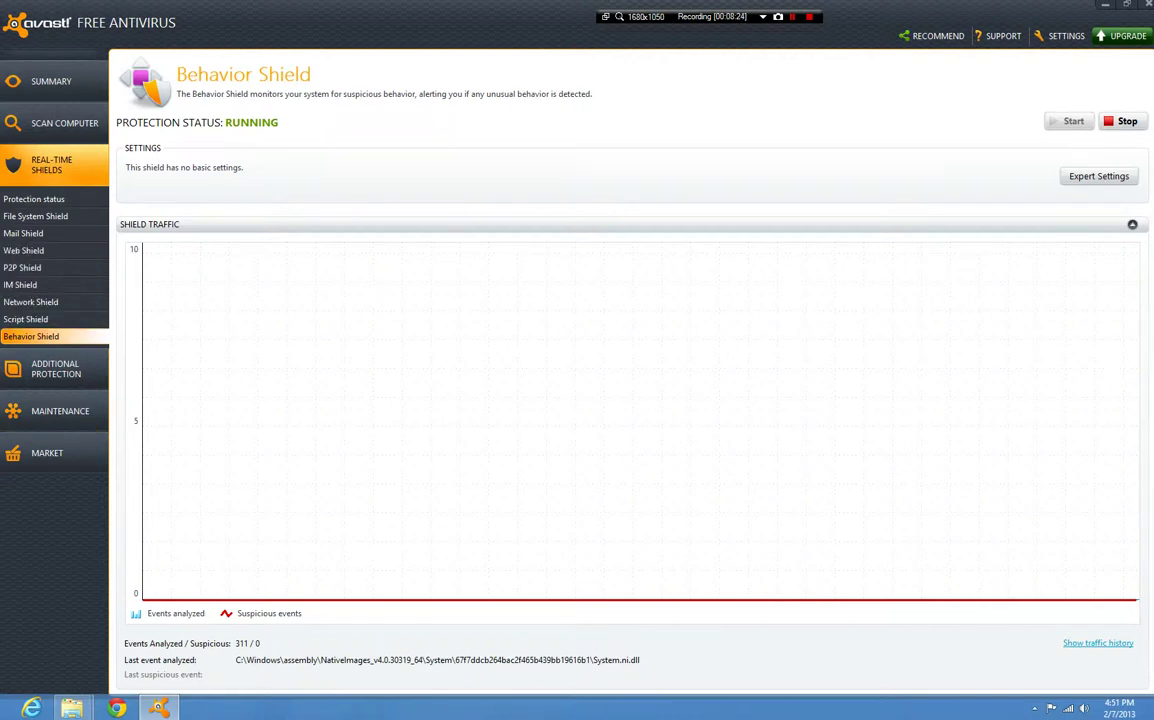
pyautogui.click(25, 319)
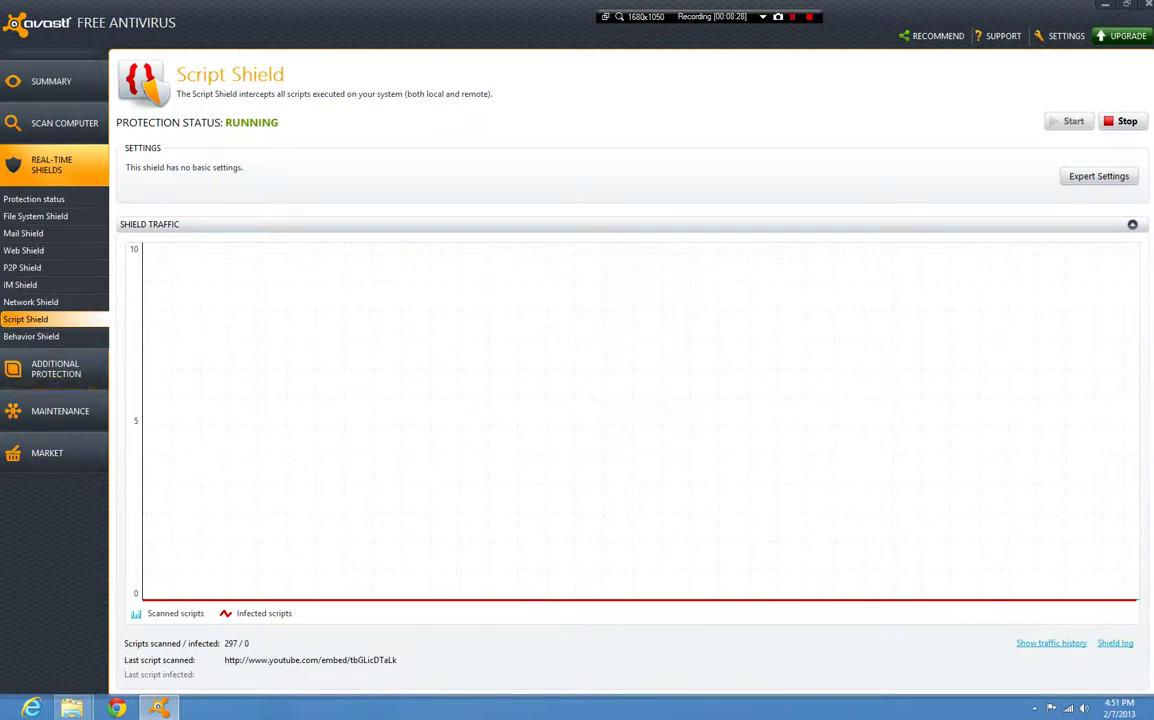
pyautogui.click(30, 336)
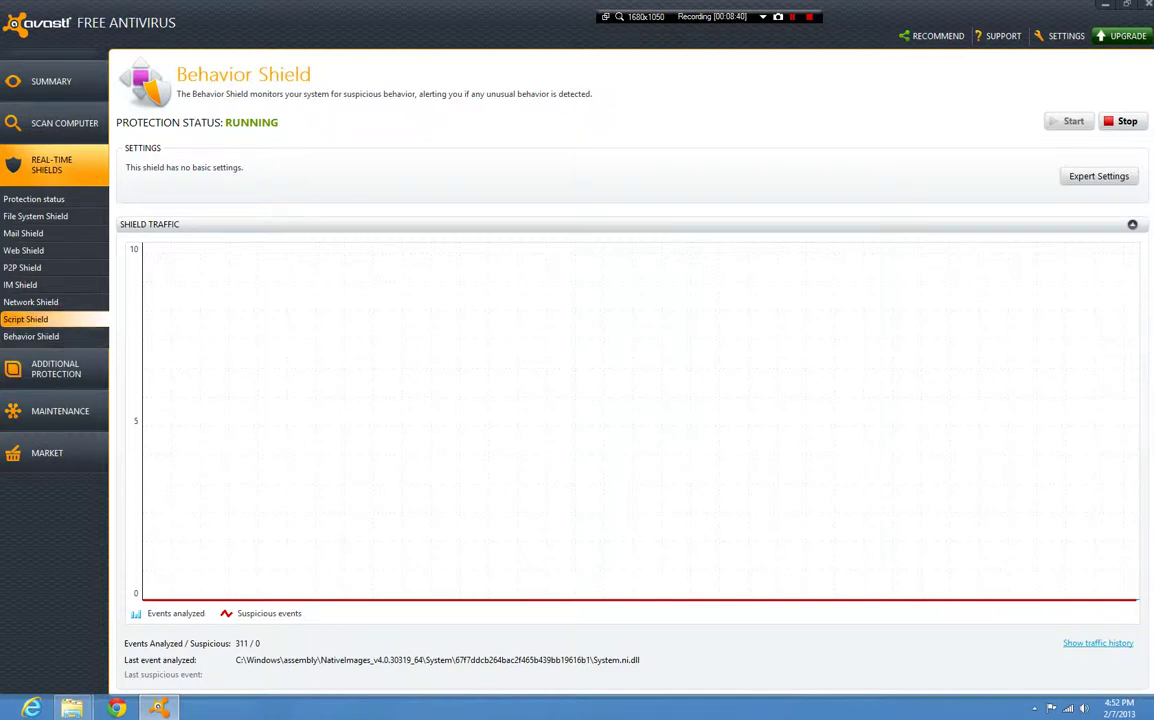
# Step: Open the AutoSandbox settings under additional protection and examine the exclusions and advanced options
pyautogui.click(55, 369)
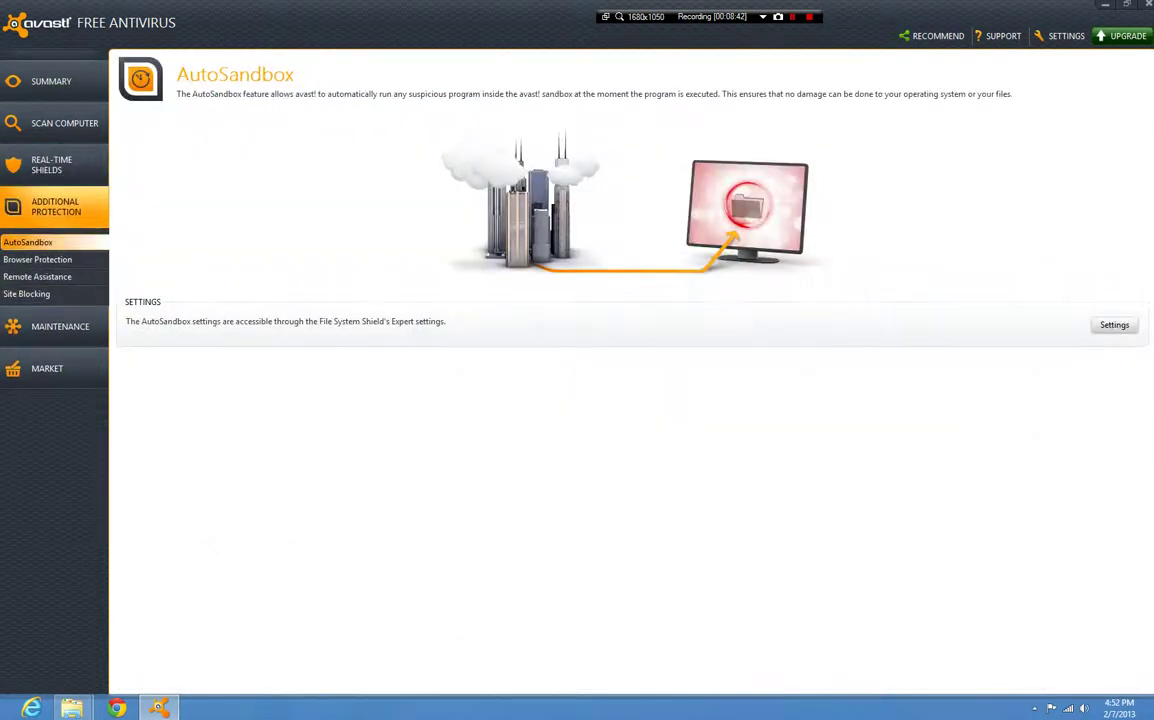
pyautogui.click(1114, 325)
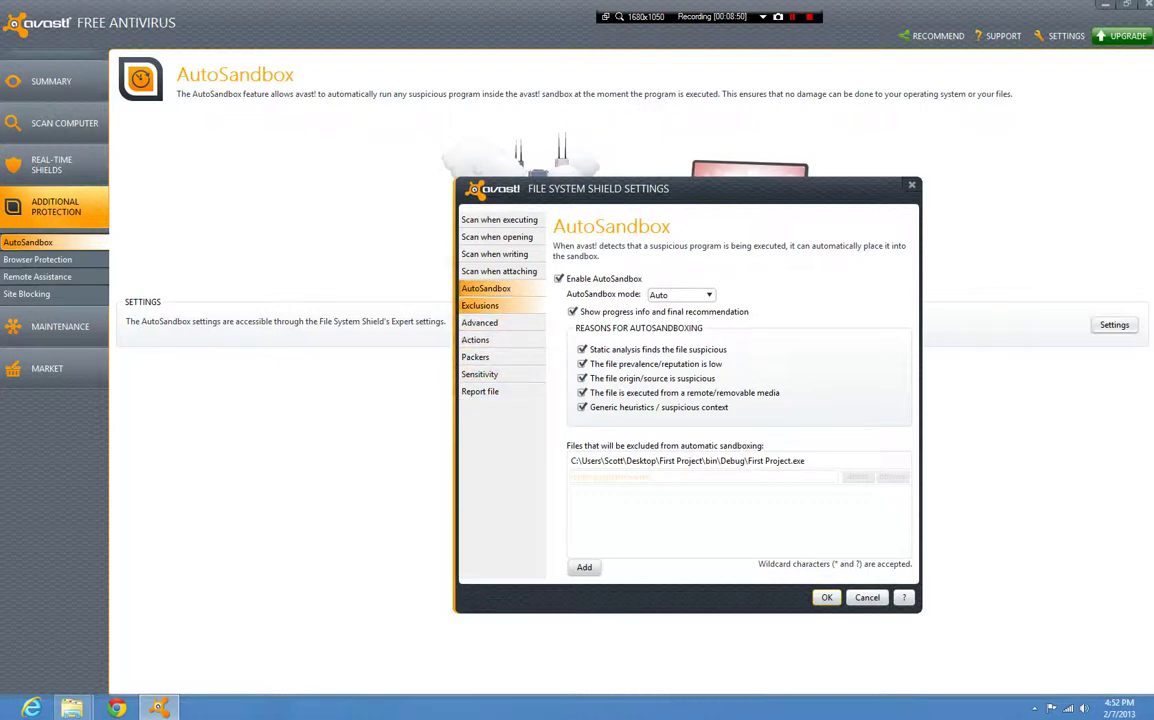
pyautogui.click(479, 305)
pyautogui.click(479, 322)
pyautogui.click(479, 305)
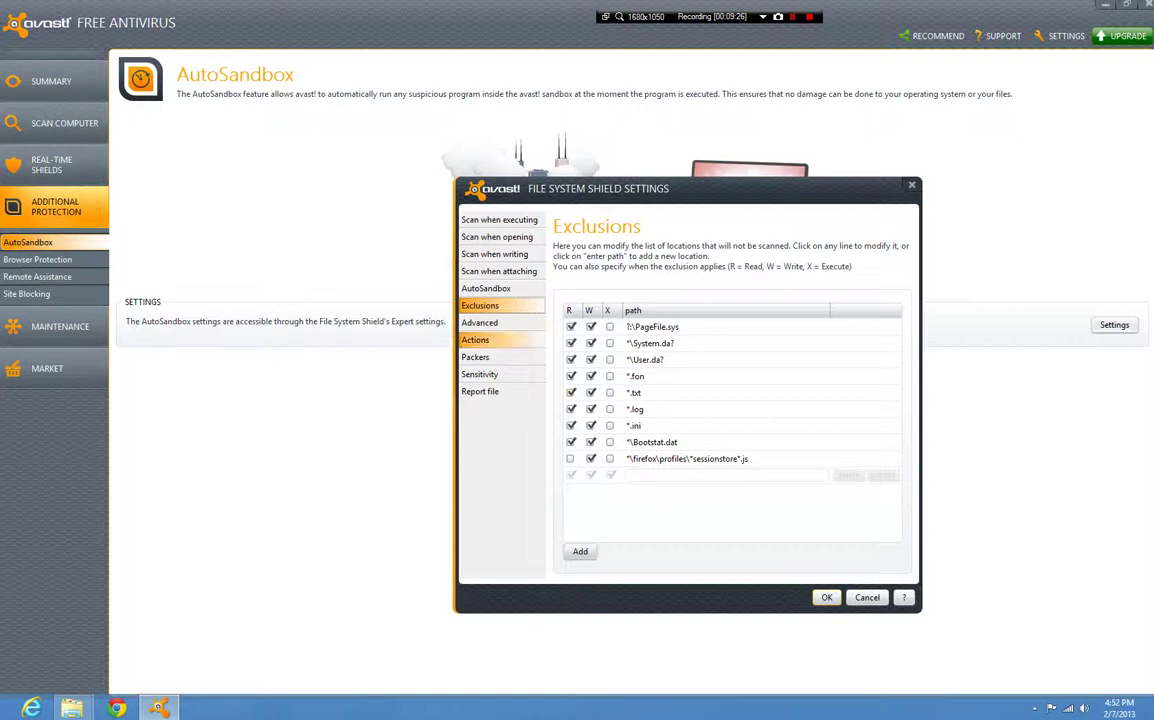
pyautogui.click(480, 323)
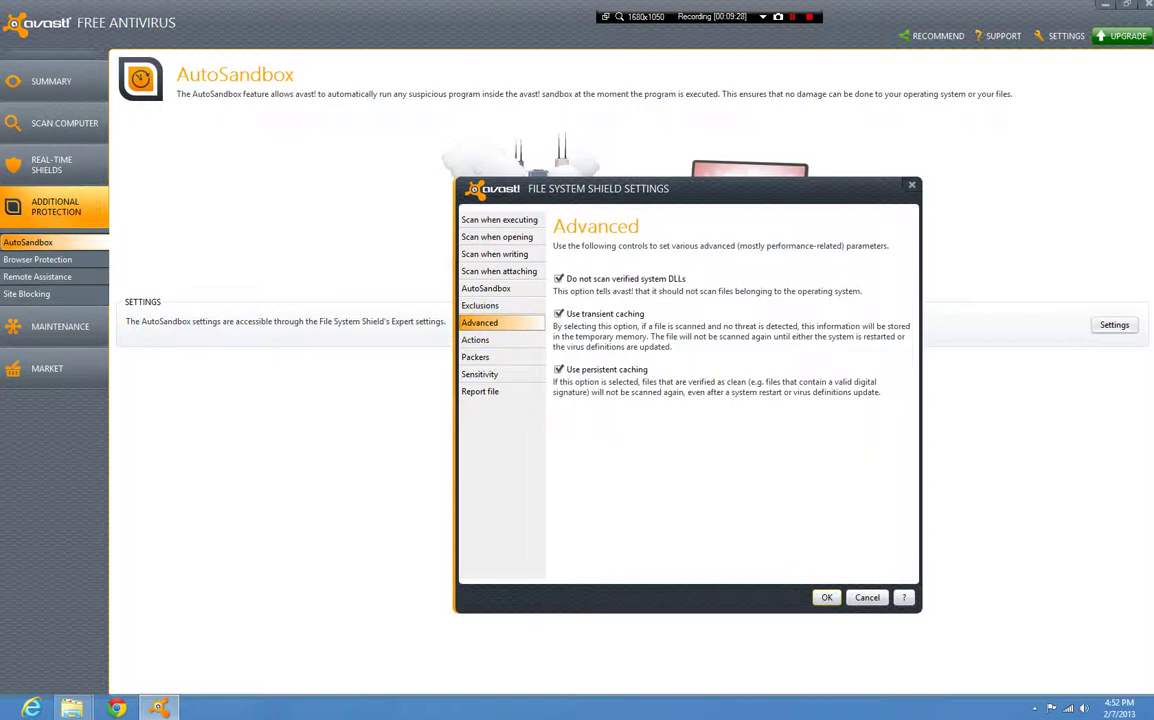
# Step: Examine the configured actions for viruses, potentially unwanted programs and suspicious objects, including the choices for the last virus fallback
pyautogui.click(476, 340)
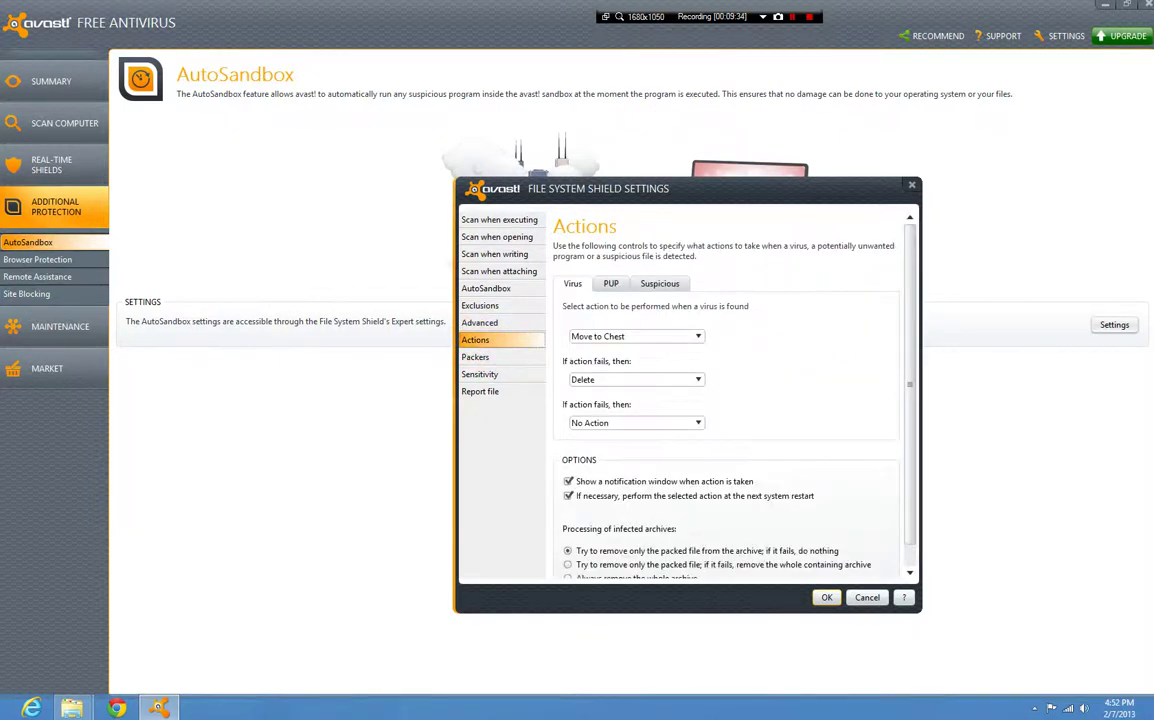
pyautogui.click(610, 283)
pyautogui.click(659, 283)
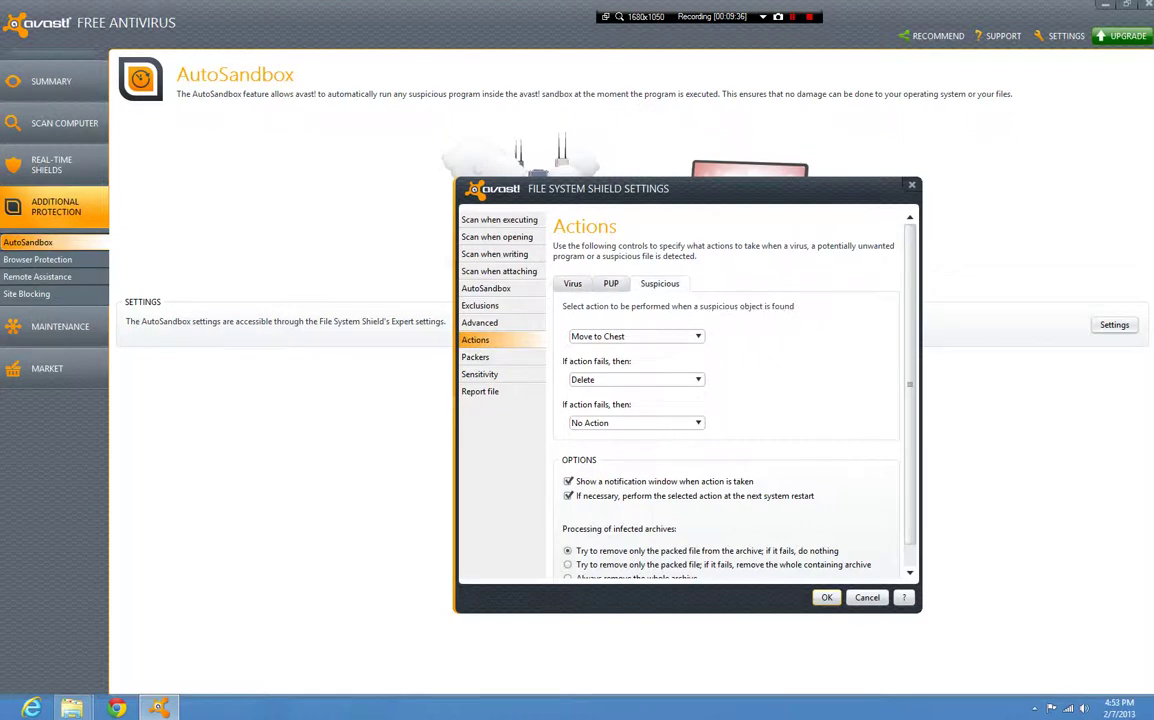
pyautogui.click(572, 283)
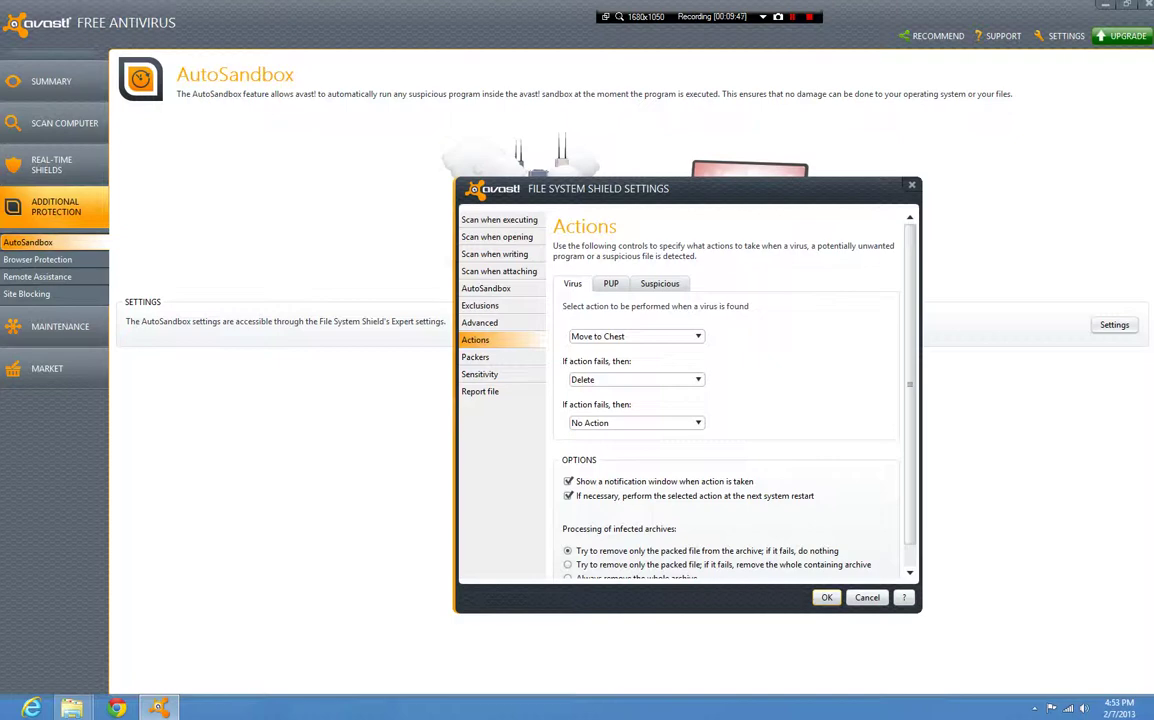
pyautogui.click(636, 423)
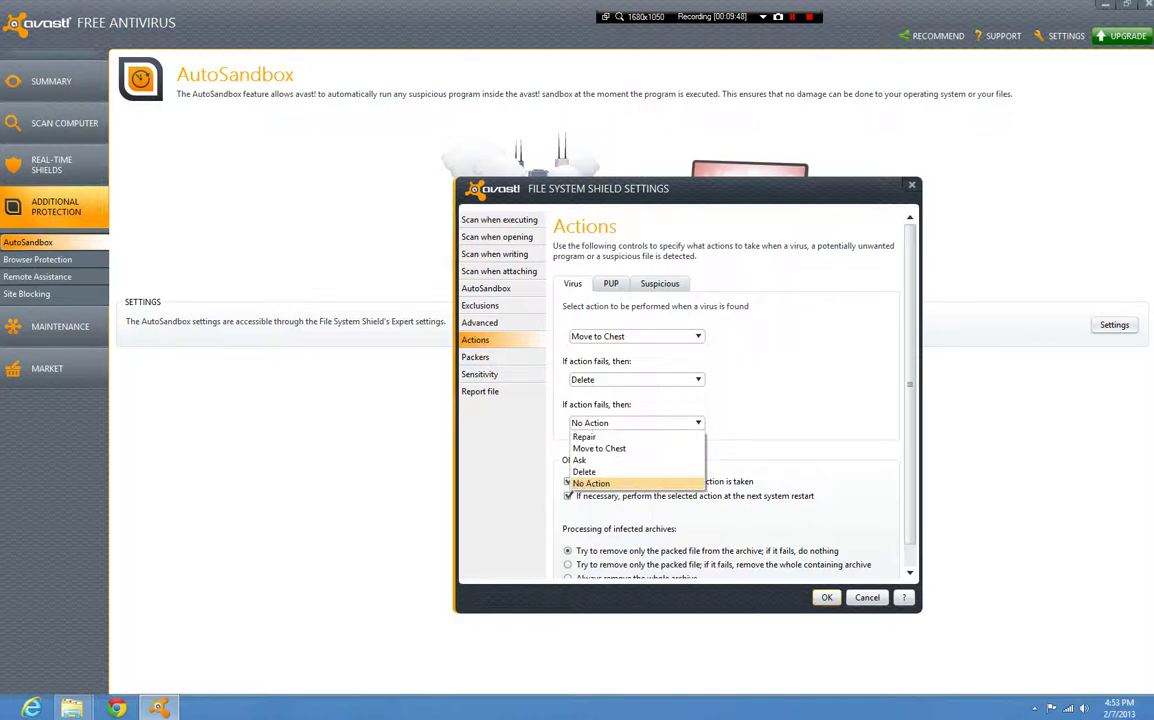
pyautogui.click(591, 483)
pyautogui.click(610, 283)
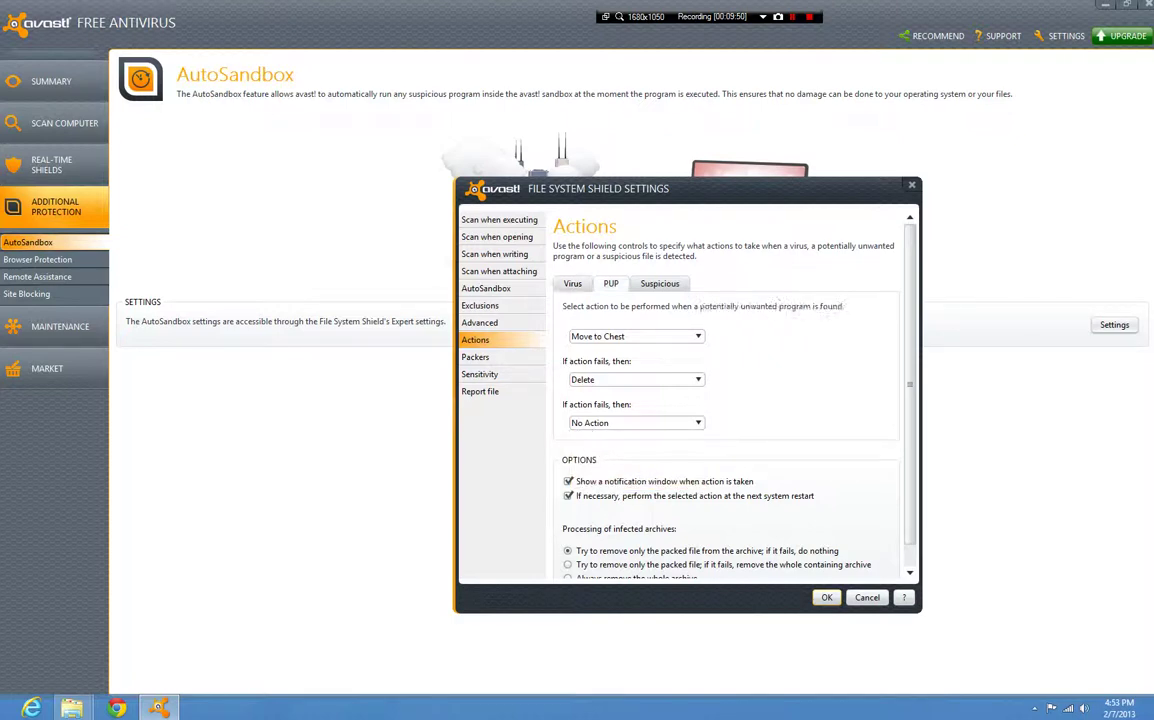
pyautogui.click(572, 283)
# Step: Try Ask for both virus fallback actions, and Repair for the first fallback
pyautogui.click(636, 423)
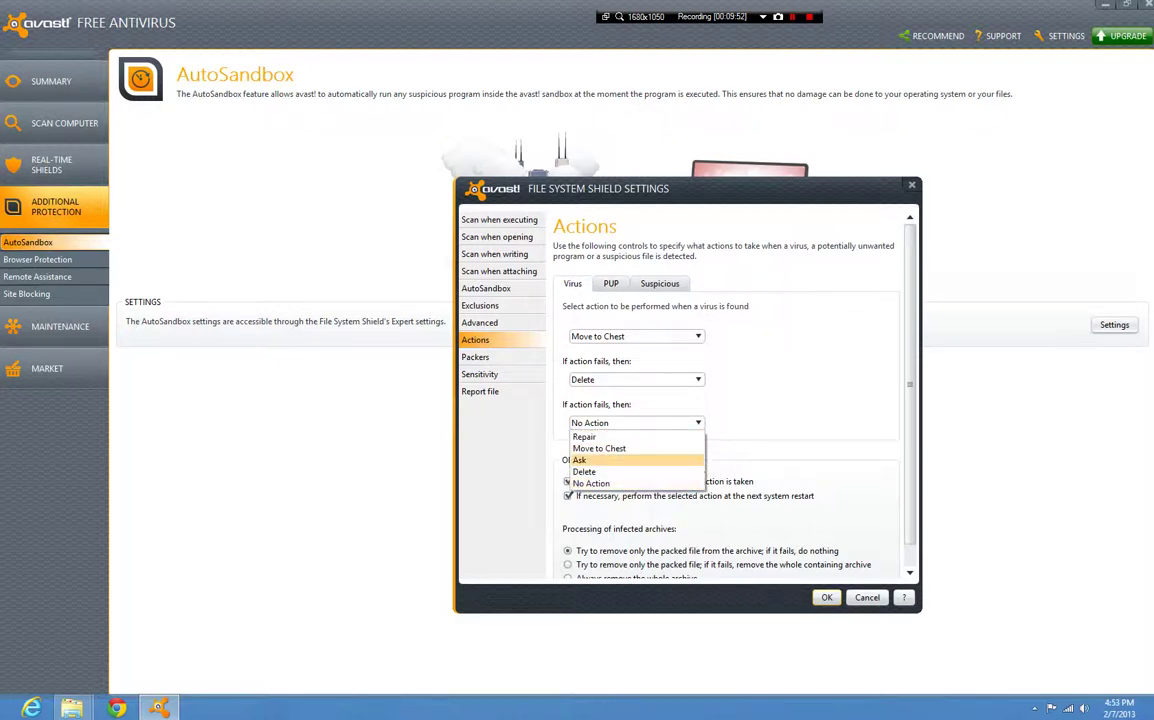
pyautogui.click(592, 462)
pyautogui.click(636, 379)
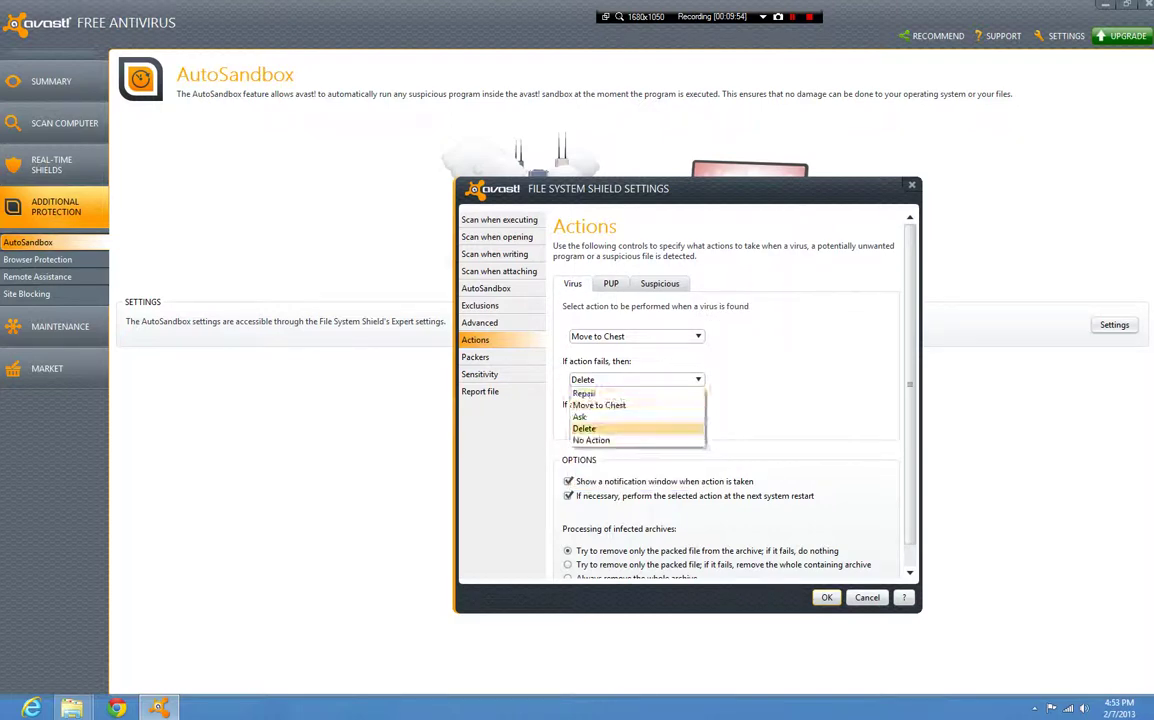
pyautogui.click(590, 416)
pyautogui.click(636, 423)
pyautogui.click(590, 460)
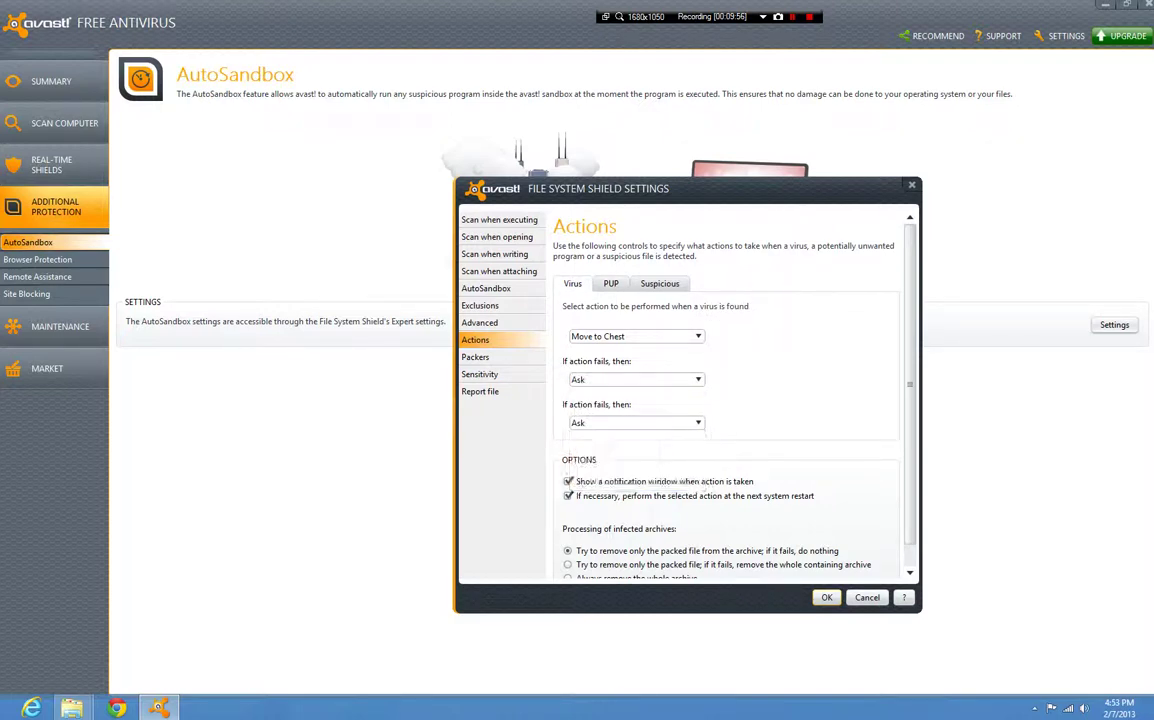
pyautogui.click(636, 379)
pyautogui.click(584, 393)
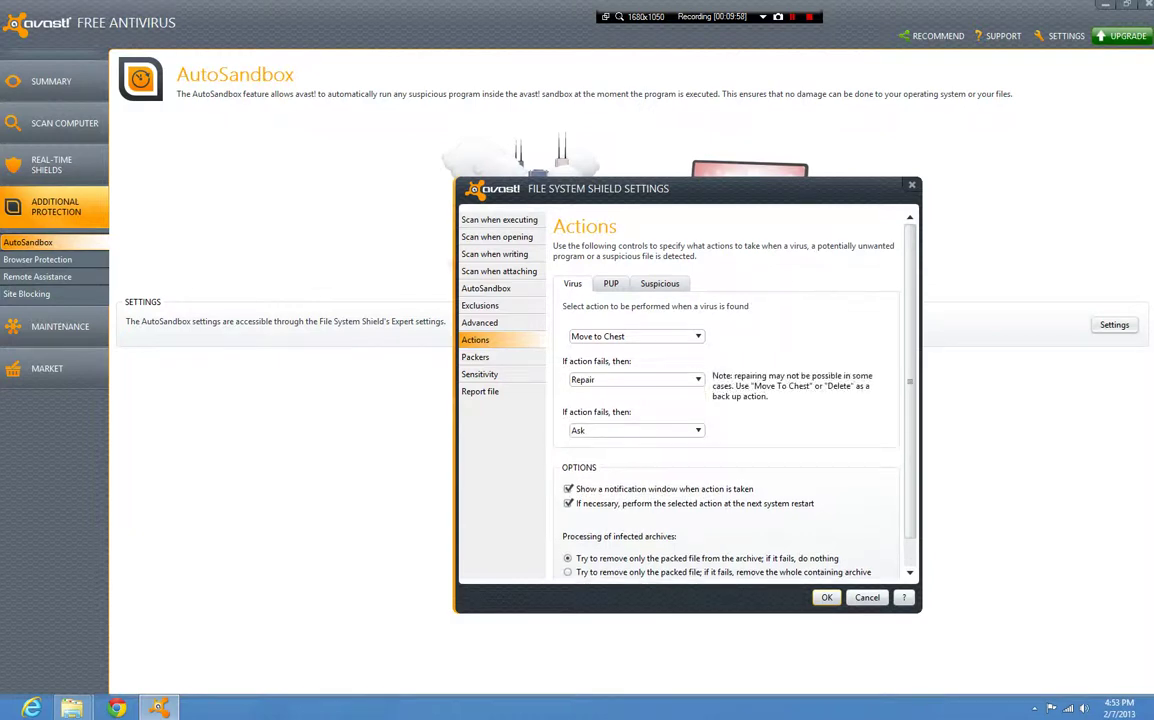
# Step: Set the virus action to Repair, with Move to Chest as the first fallback and Ask as the second
pyautogui.click(636, 336)
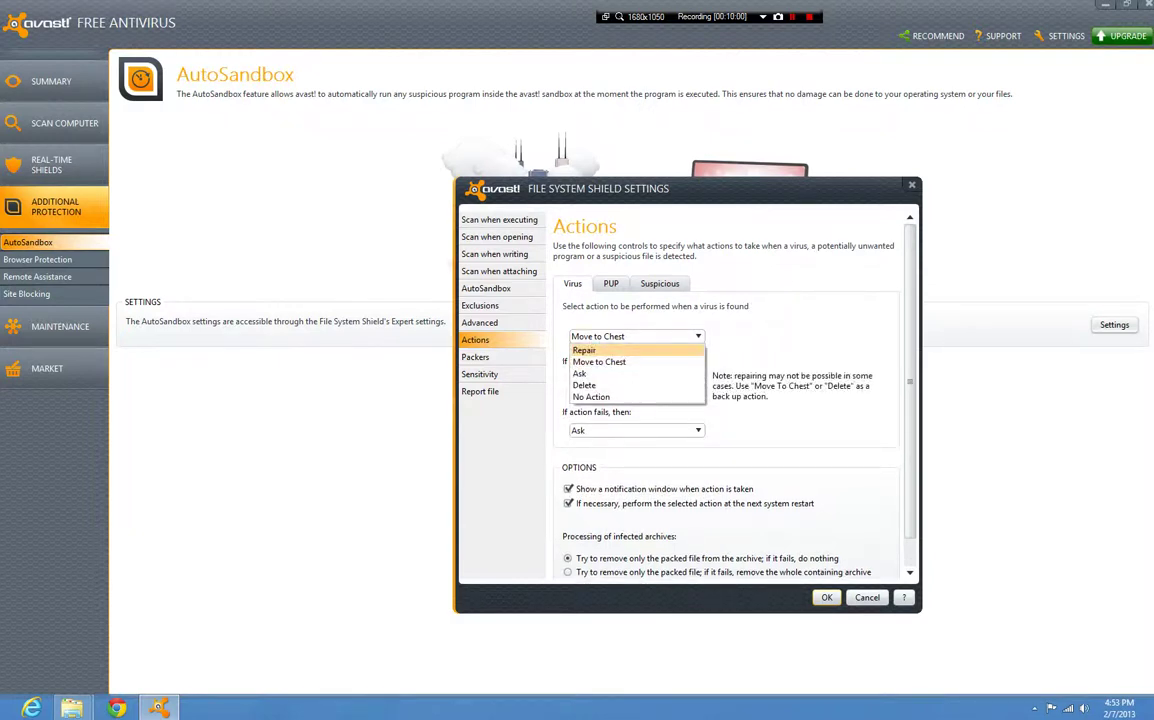
pyautogui.click(584, 351)
pyautogui.click(636, 387)
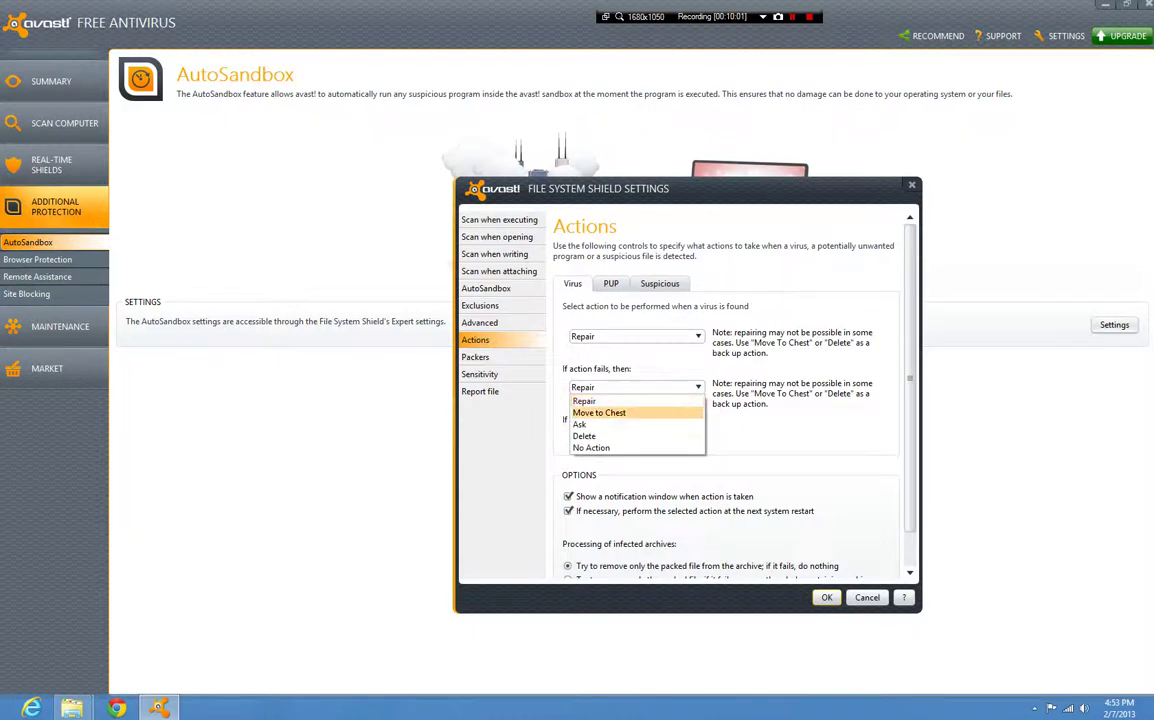
pyautogui.click(598, 412)
pyautogui.click(636, 430)
pyautogui.click(598, 455)
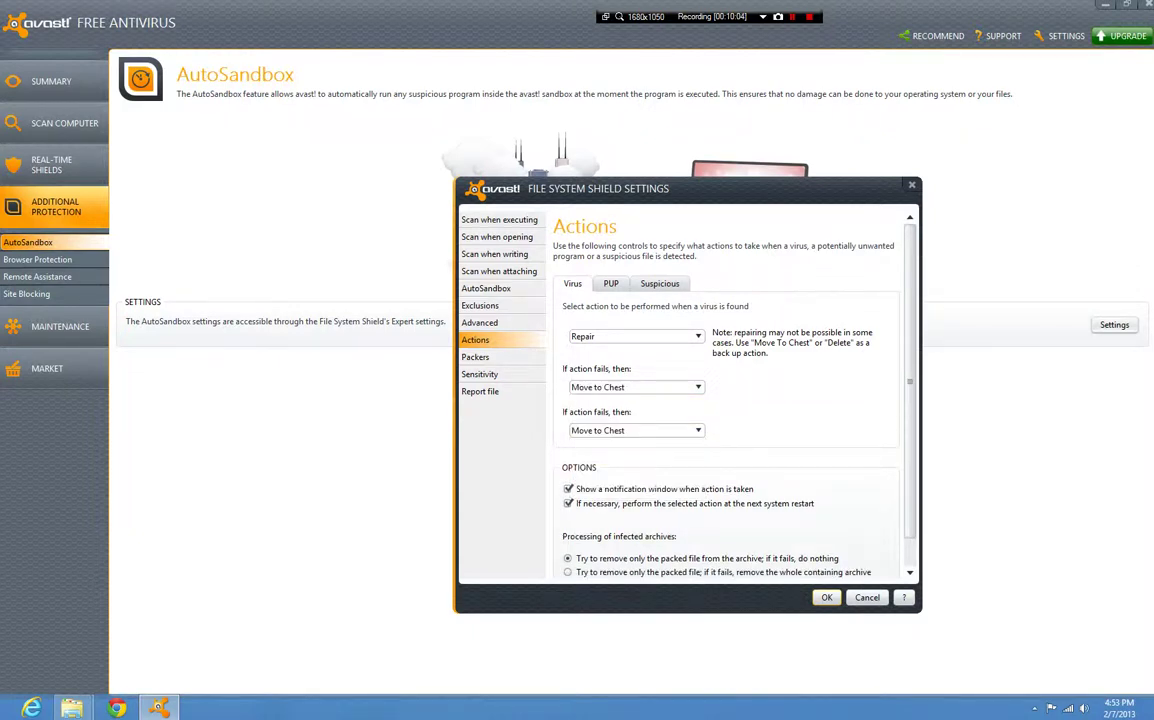
pyautogui.click(636, 430)
pyautogui.click(586, 467)
# Step: Set the action for potentially unwanted programs to Repair, with Move to Chest as the first fallback and Ask as the second
pyautogui.click(610, 283)
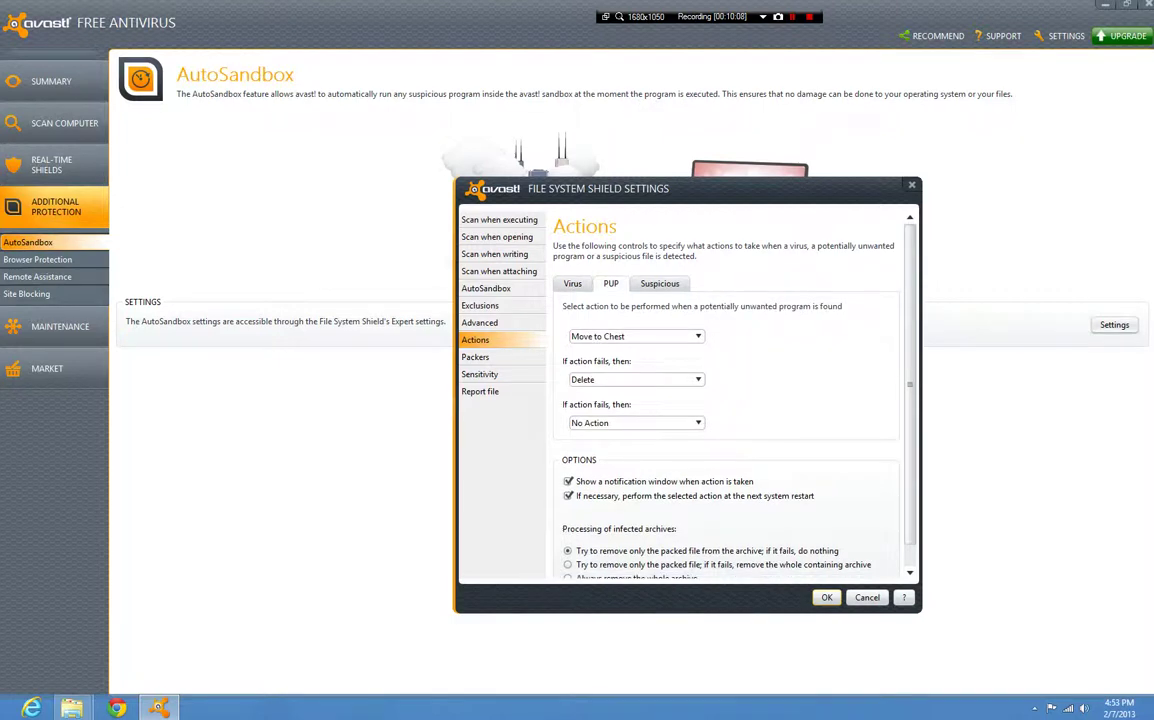
pyautogui.click(636, 336)
pyautogui.click(636, 350)
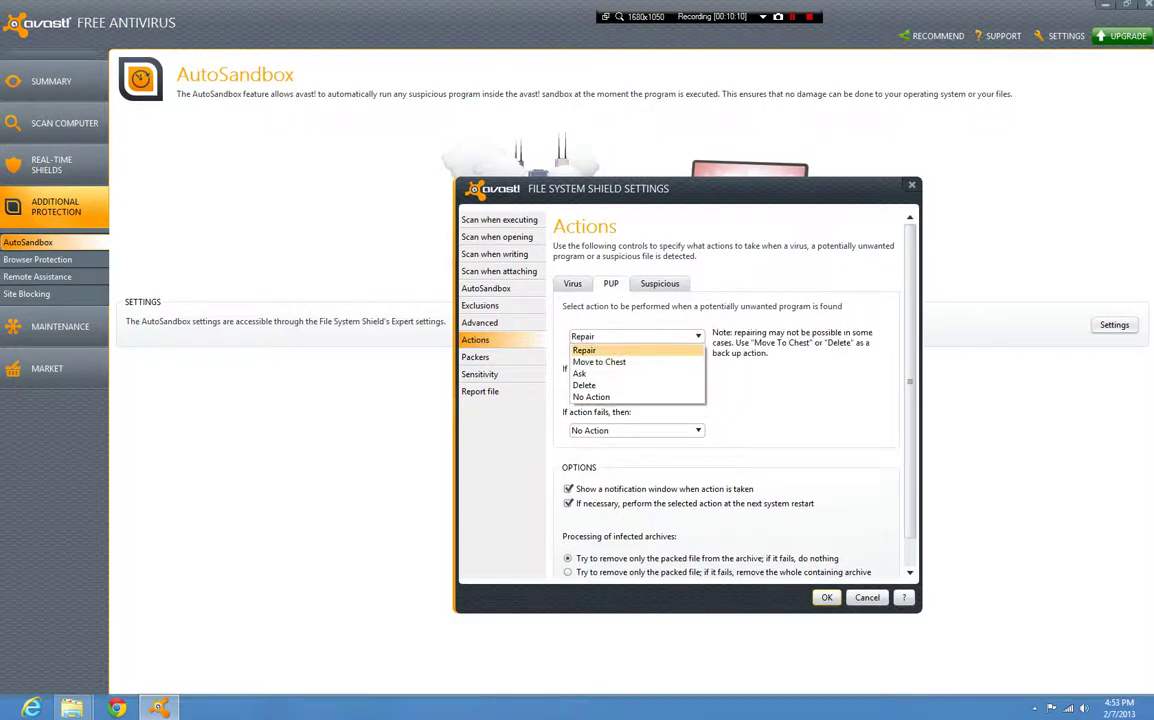
pyautogui.click(636, 387)
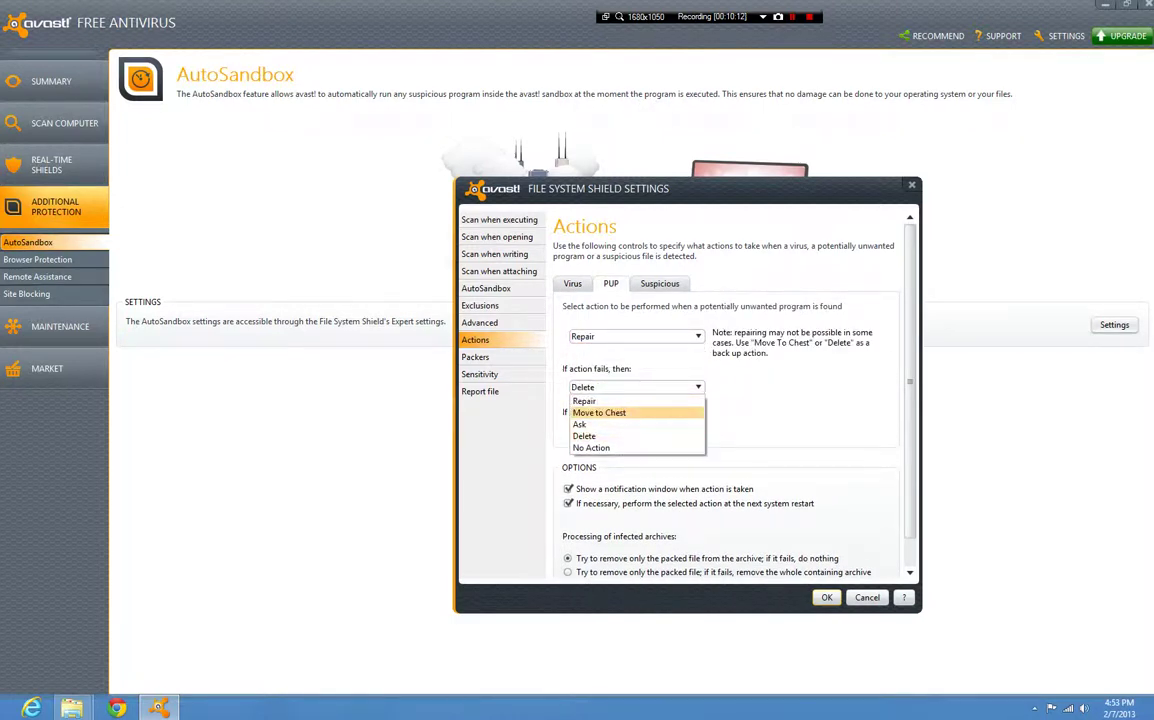
pyautogui.click(599, 412)
pyautogui.click(636, 430)
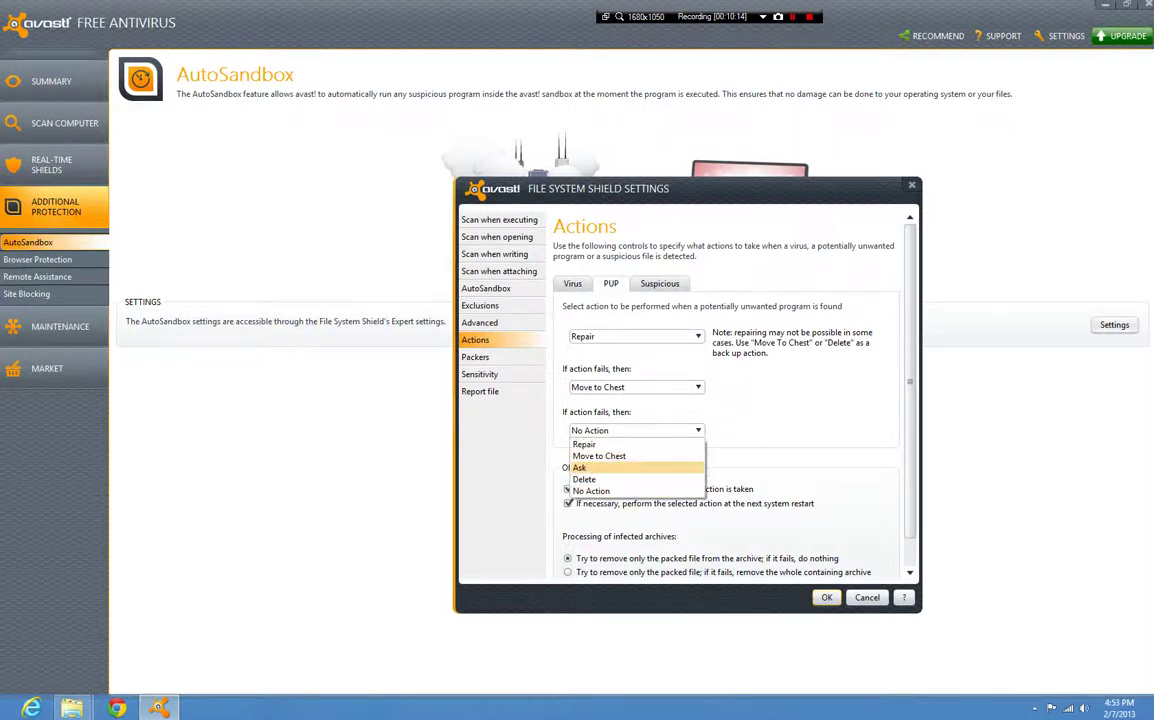
pyautogui.click(590, 465)
# Step: Set the action for suspicious objects to Repair
pyautogui.click(659, 283)
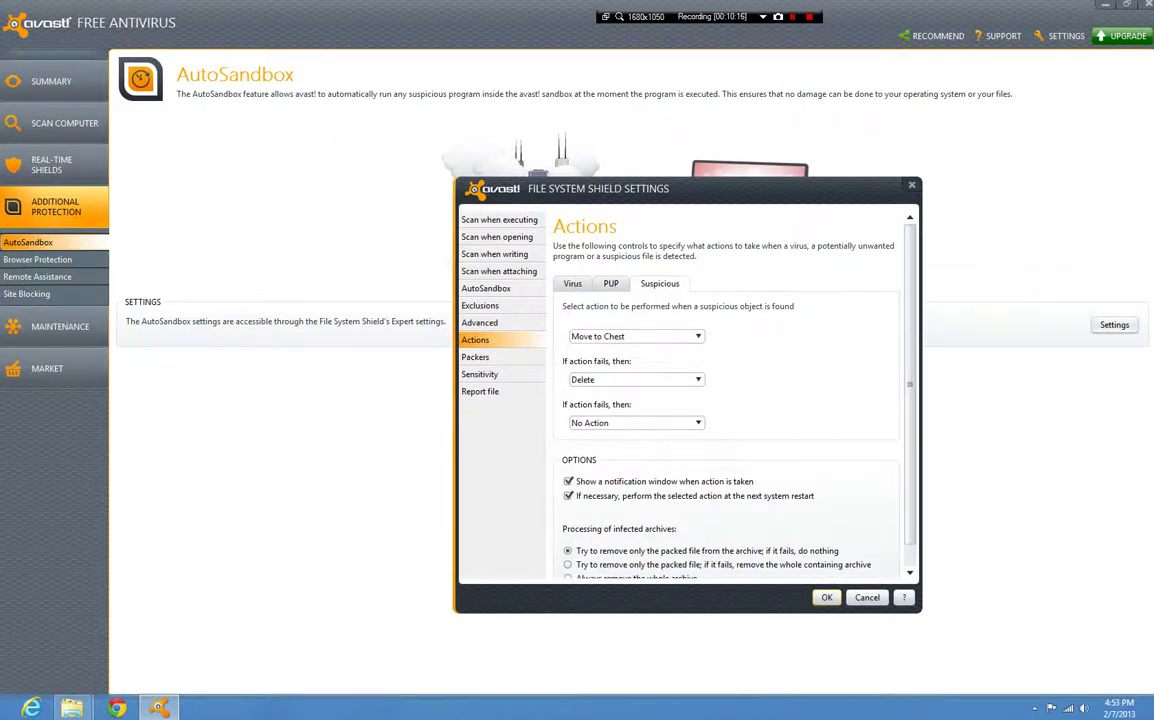
pyautogui.click(636, 336)
pyautogui.click(590, 346)
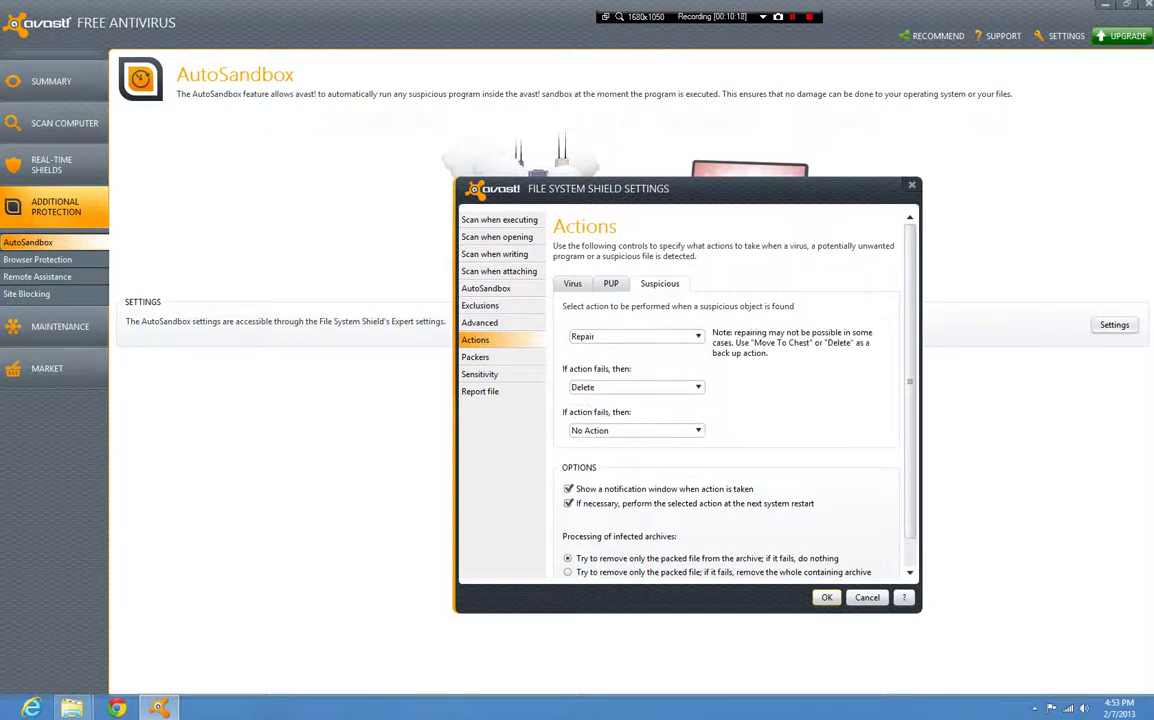
# Step: Choose Move to Chest as the first fallback for suspicious objects and Ask as the second
pyautogui.click(636, 387)
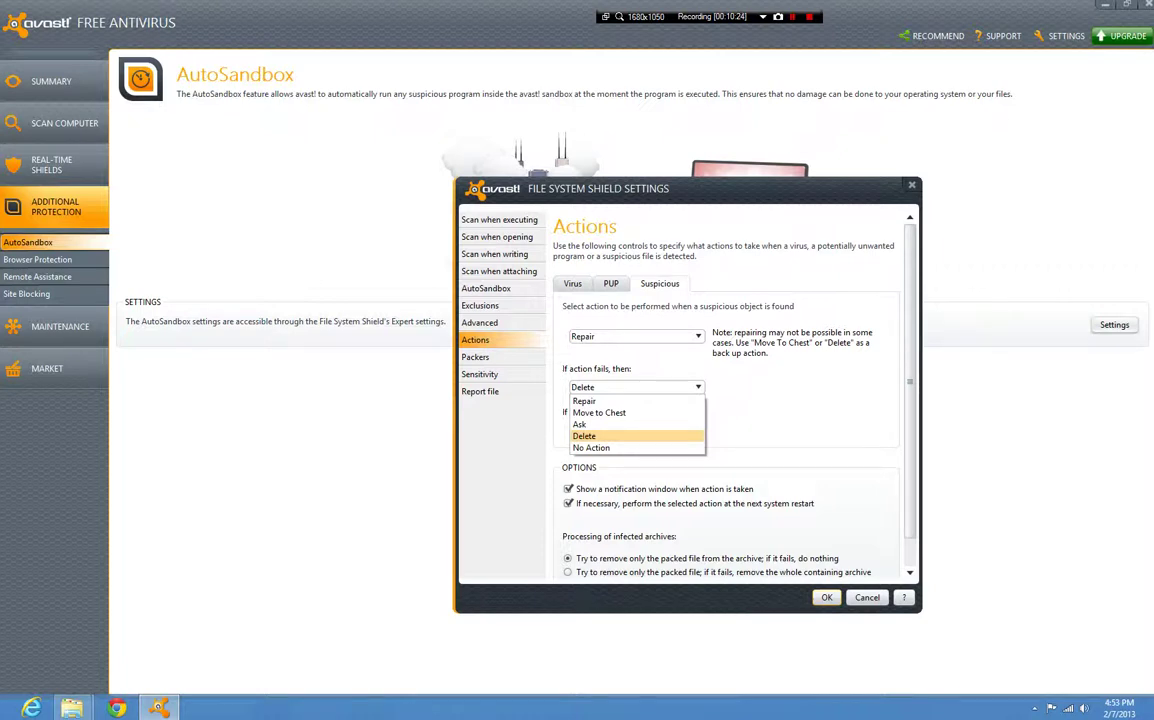
pyautogui.press('Up')
pyautogui.press('Up')
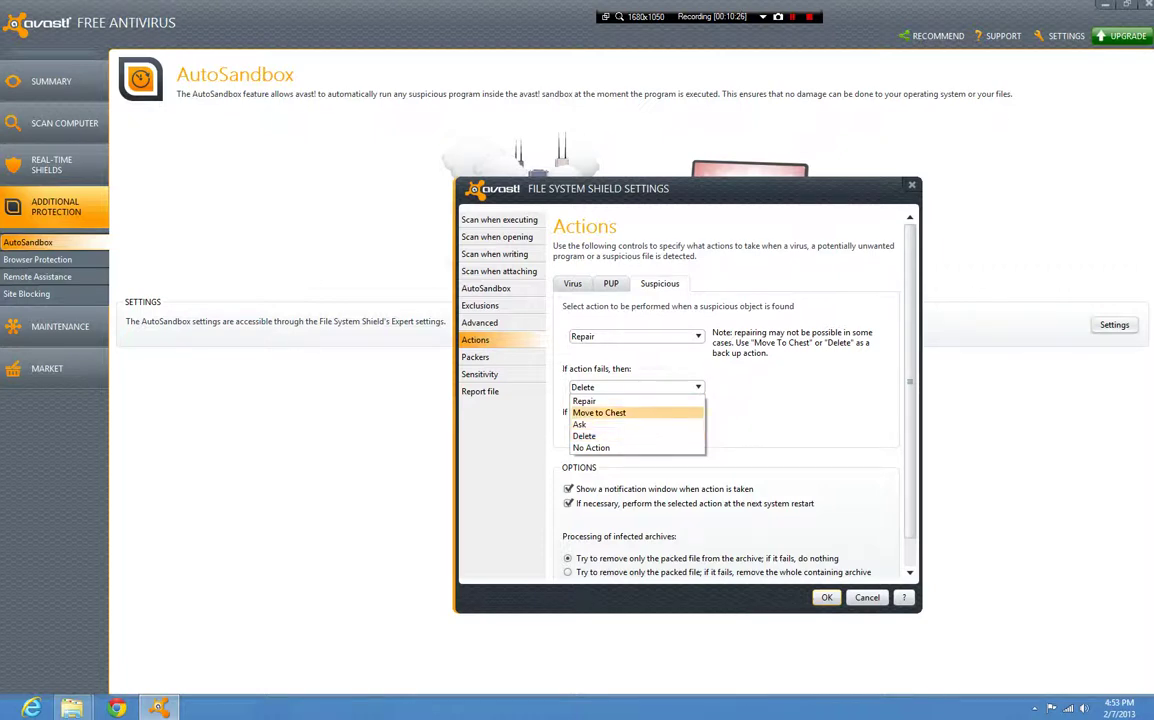
pyautogui.press('Down')
pyautogui.press('Down')
pyautogui.press('Down')
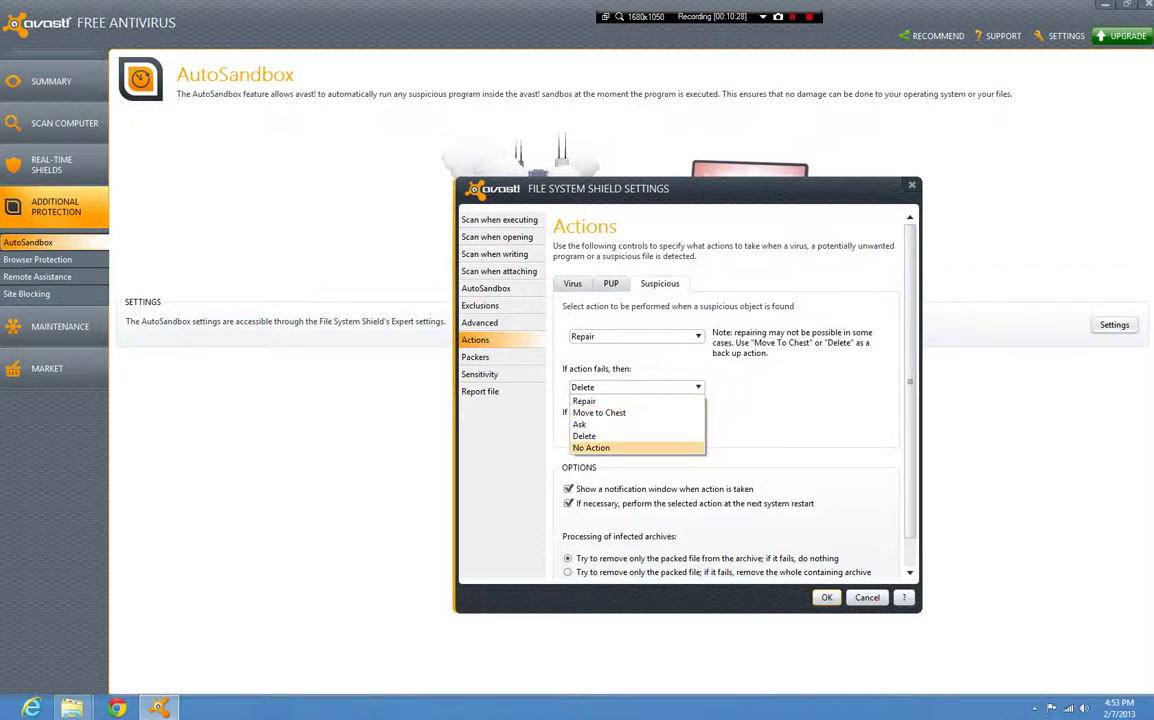
pyautogui.press('Up')
pyautogui.press('Up')
pyautogui.press('Up')
pyautogui.press('Up')
pyautogui.press('Down')
pyautogui.press('Return')
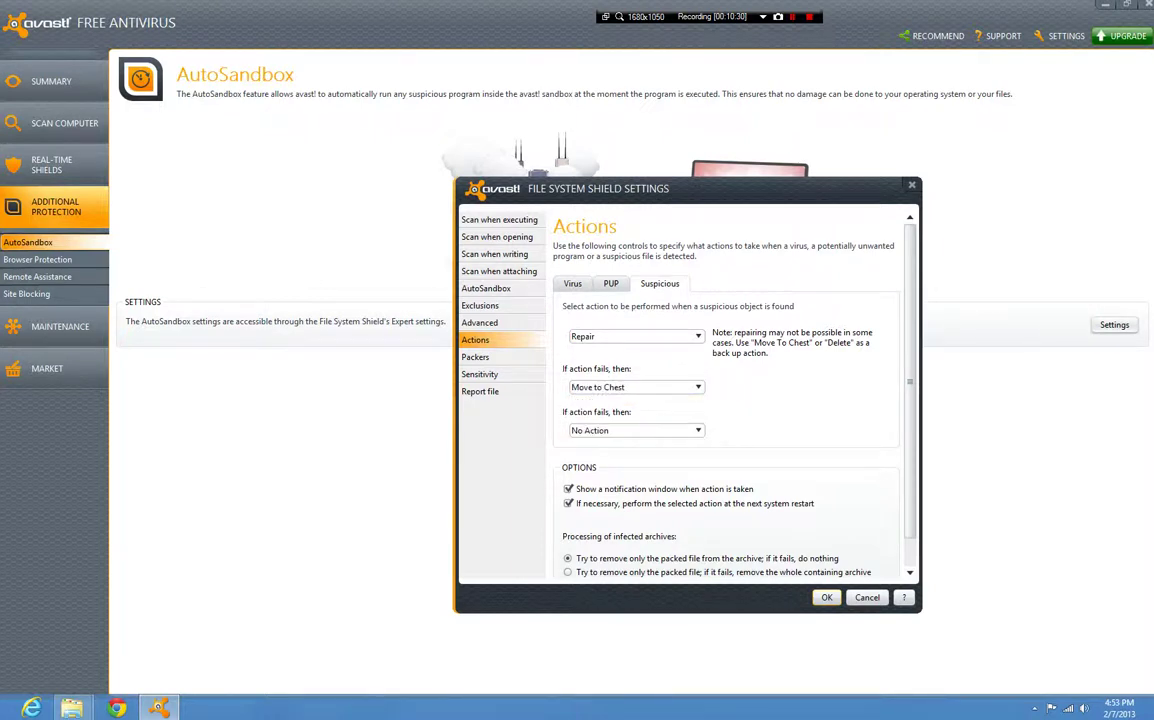
pyautogui.click(697, 430)
pyautogui.click(636, 468)
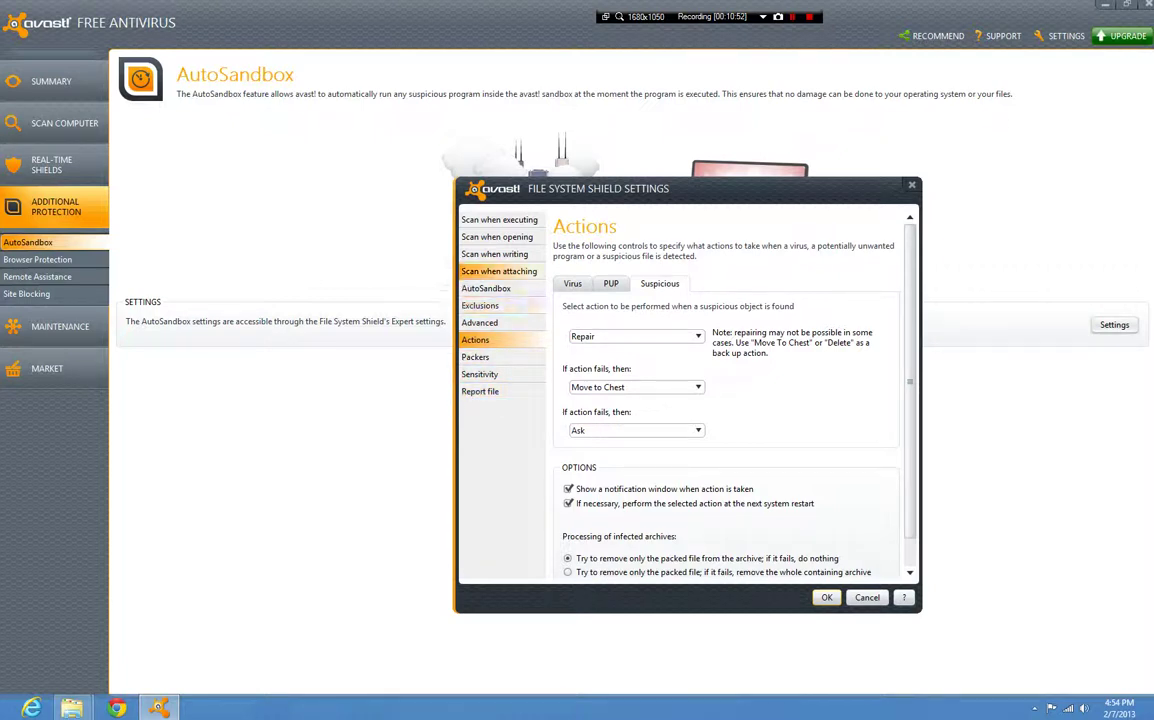
# Step: Review the AutoSandbox settings and the scan options for attaching, writing, opening and executing files
pyautogui.click(486, 288)
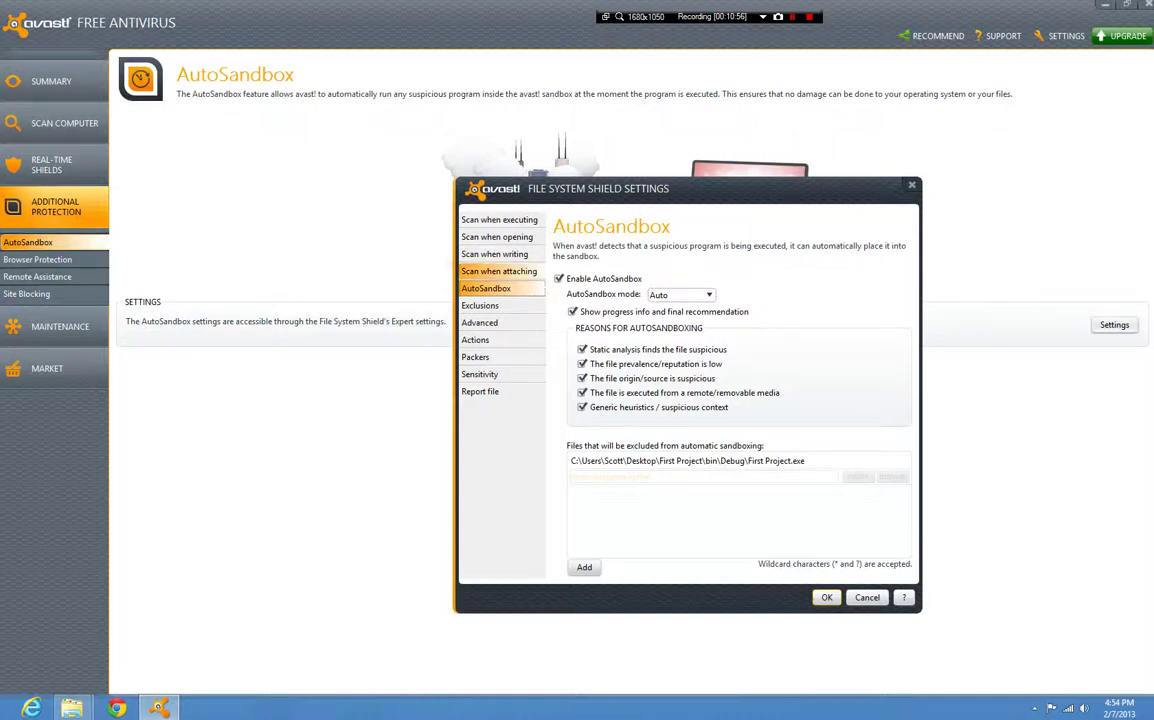
pyautogui.click(498, 271)
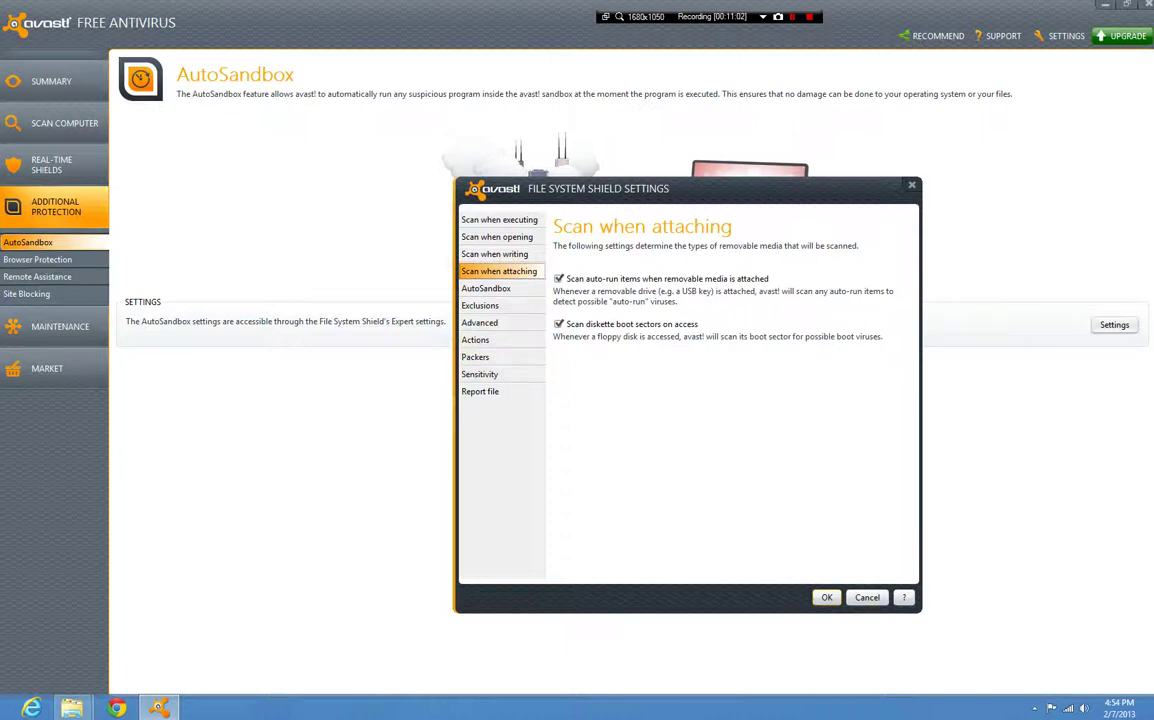
pyautogui.click(495, 254)
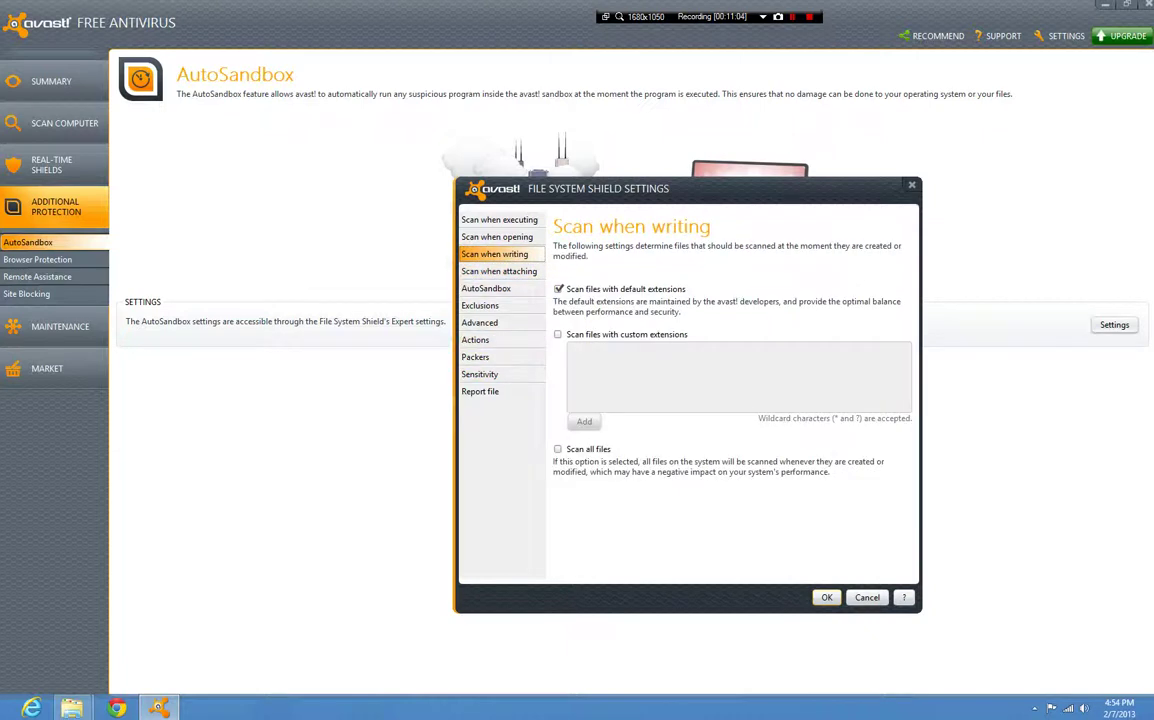
pyautogui.click(497, 237)
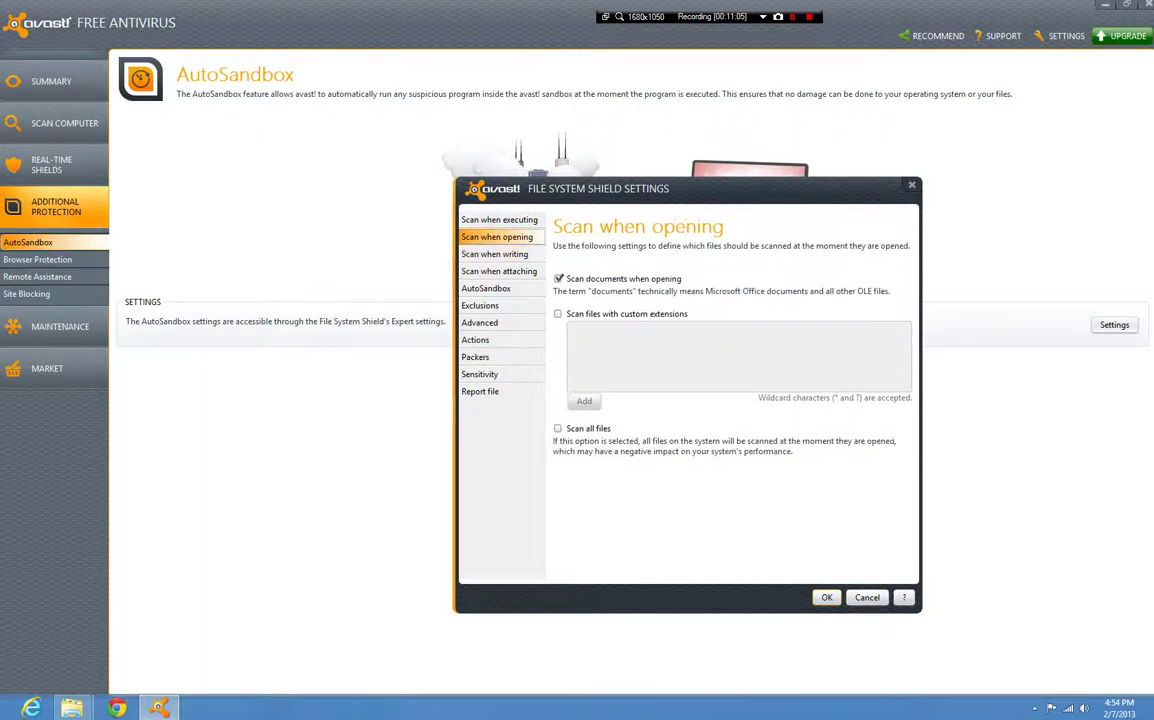
pyautogui.click(499, 220)
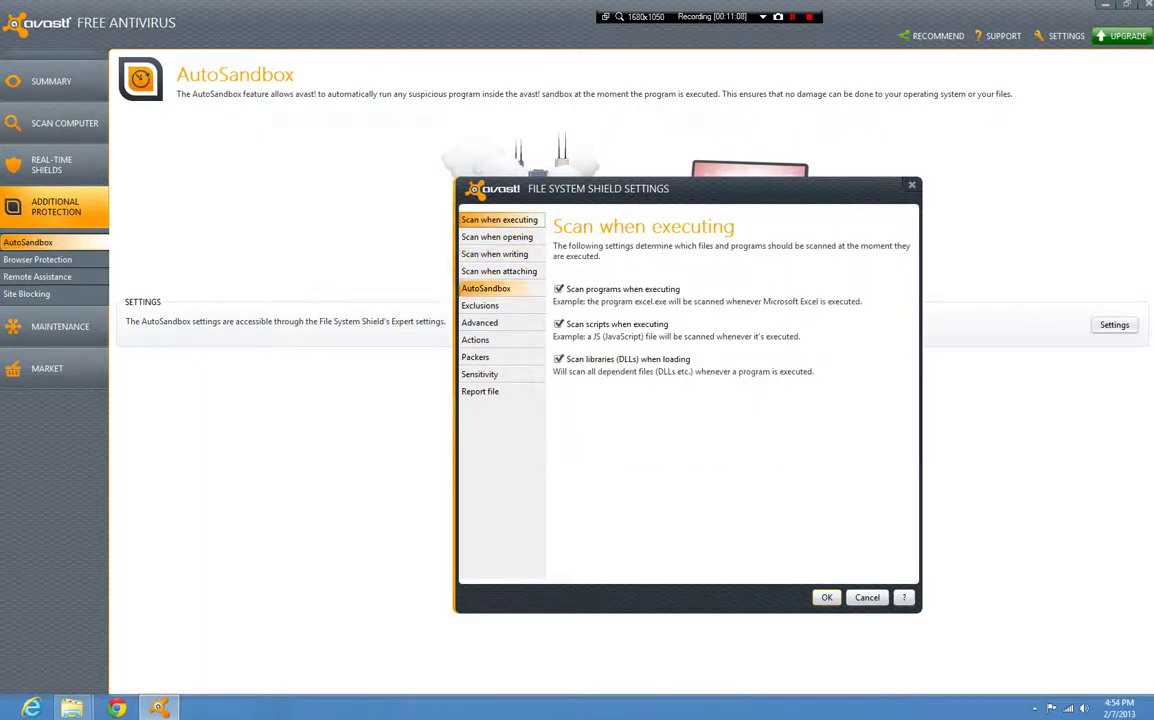
# Step: Recheck the File System Shield pages from Report file and Sensitivity back to Scan when executing, and close the settings dialog
pyautogui.click(480, 391)
pyautogui.click(480, 374)
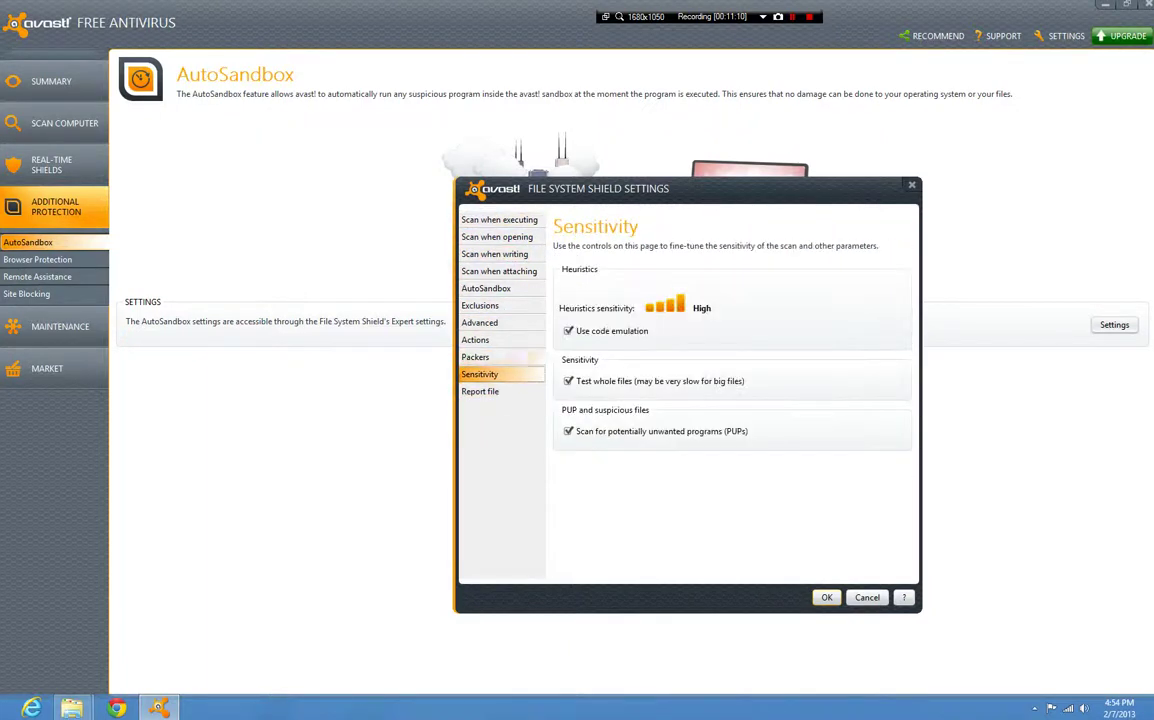
pyautogui.click(477, 357)
pyautogui.click(476, 340)
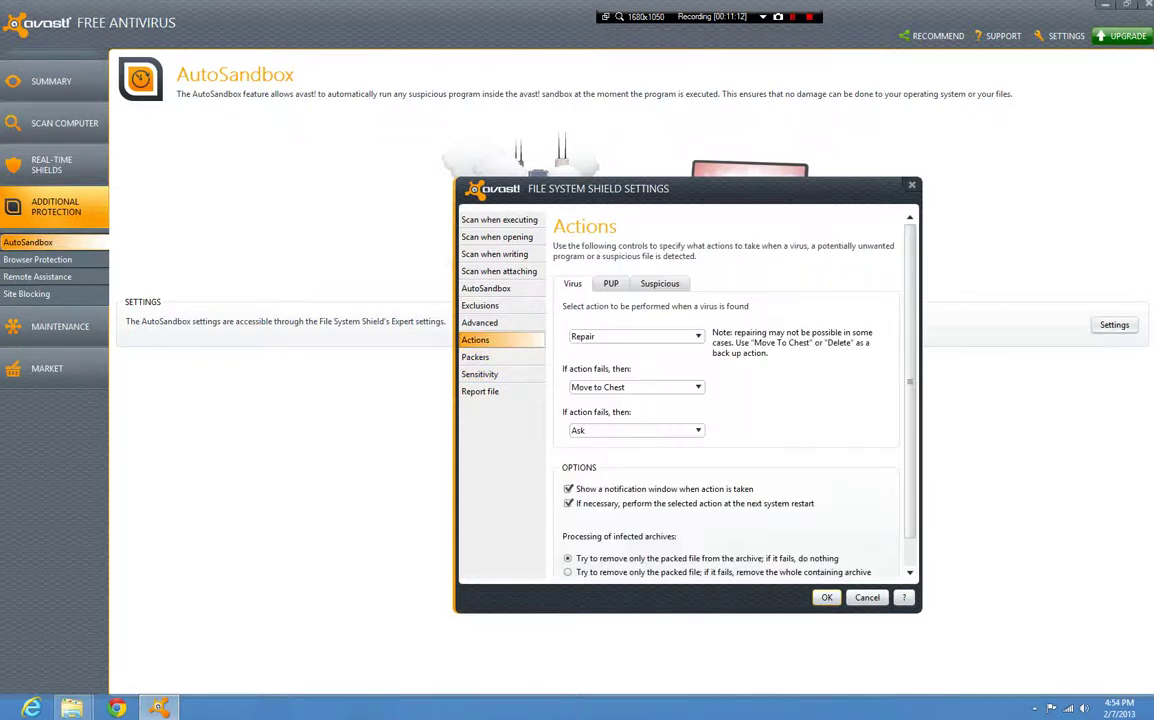
pyautogui.click(480, 306)
pyautogui.click(486, 289)
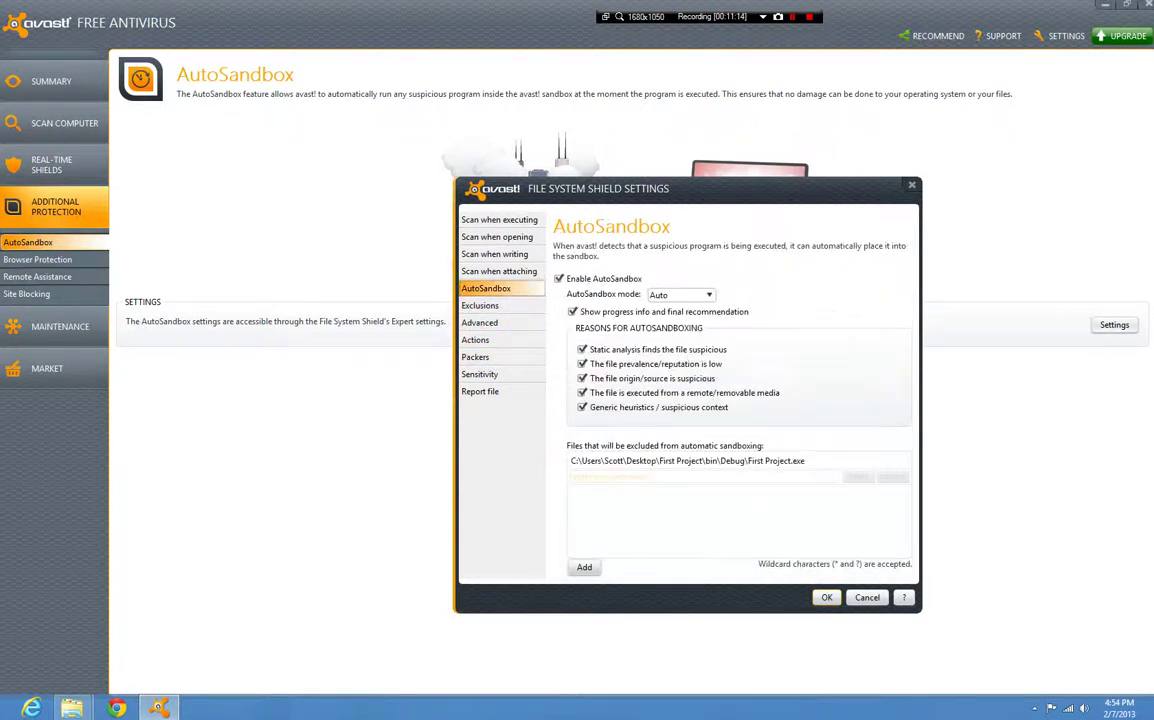
pyautogui.click(495, 254)
pyautogui.click(486, 288)
pyautogui.click(499, 271)
pyautogui.click(497, 237)
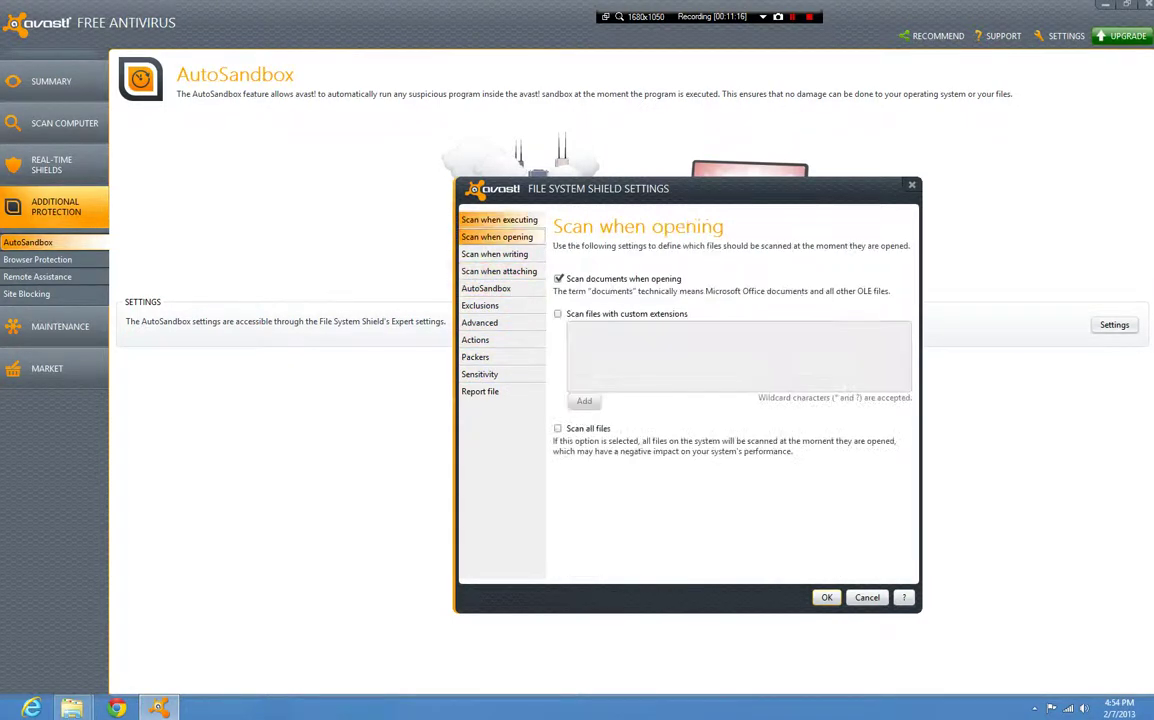
pyautogui.click(499, 220)
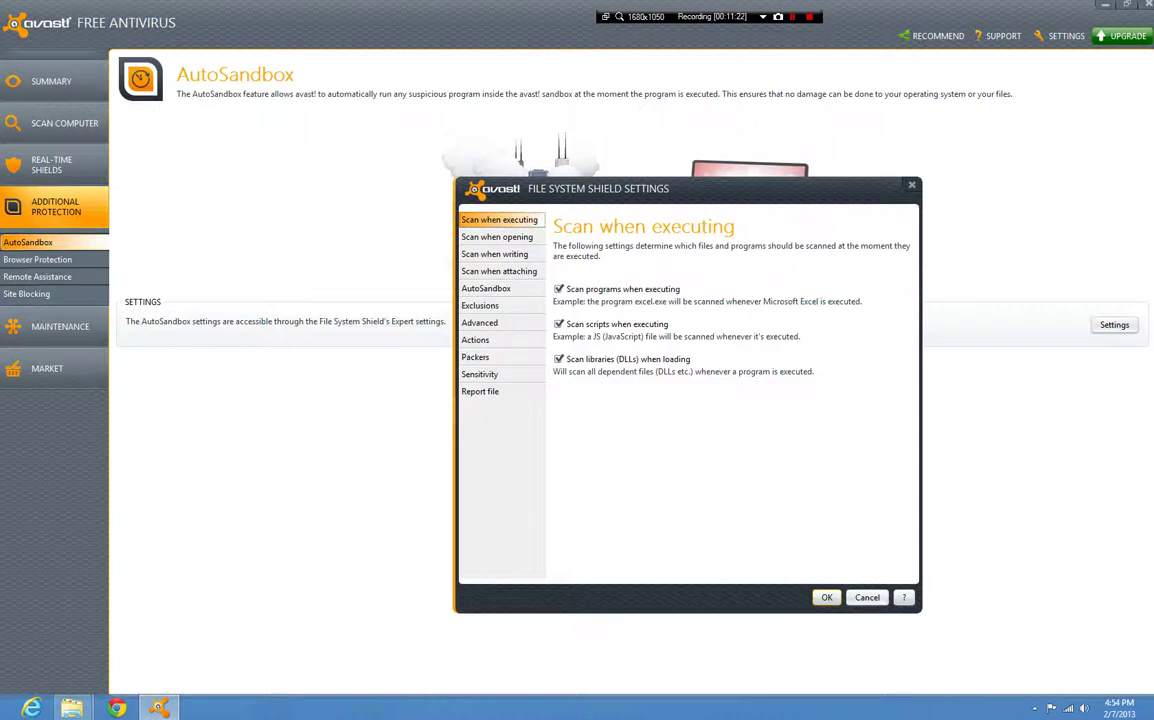
pyautogui.press('Escape')
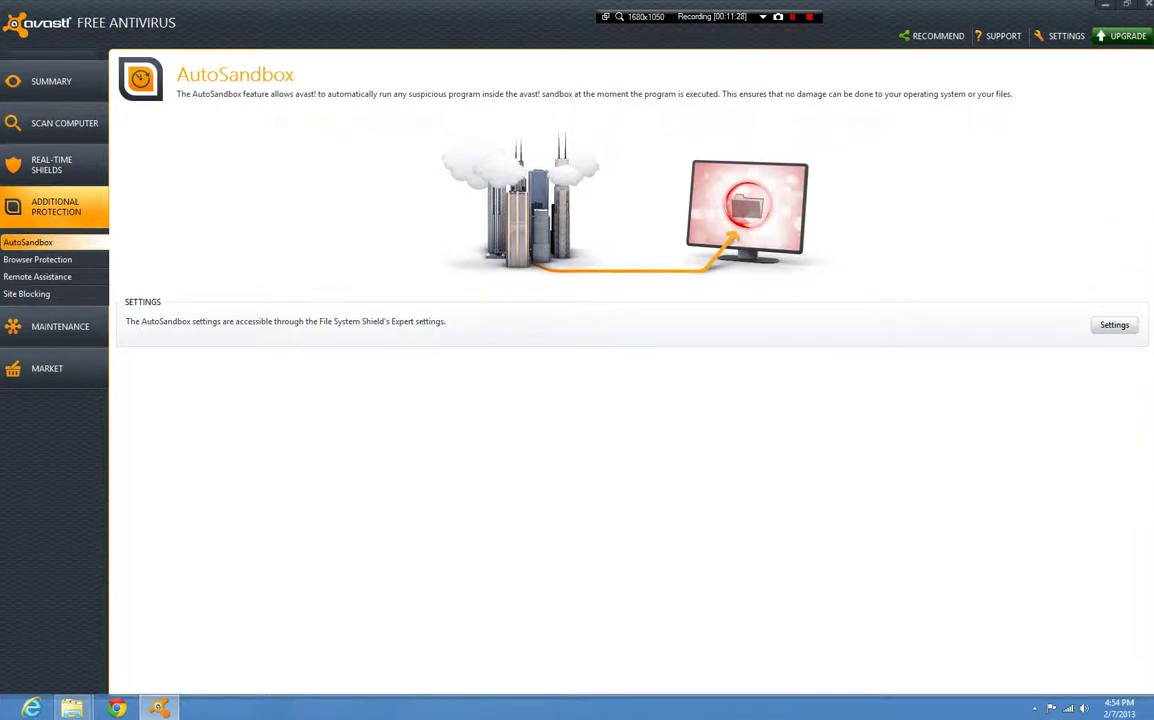
# Step: Check the hidden notification-area icons and revisit the real-time shields, scan list, summary and market pages
pyautogui.click(1034, 708)
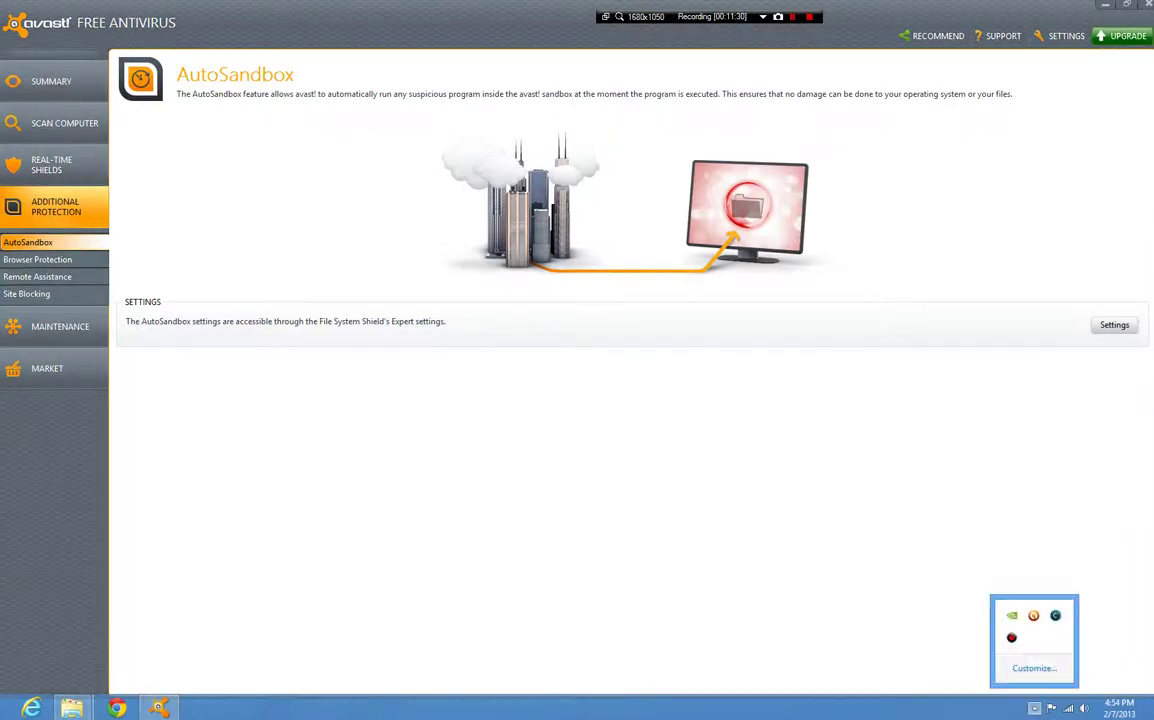
pyautogui.click(1050, 708)
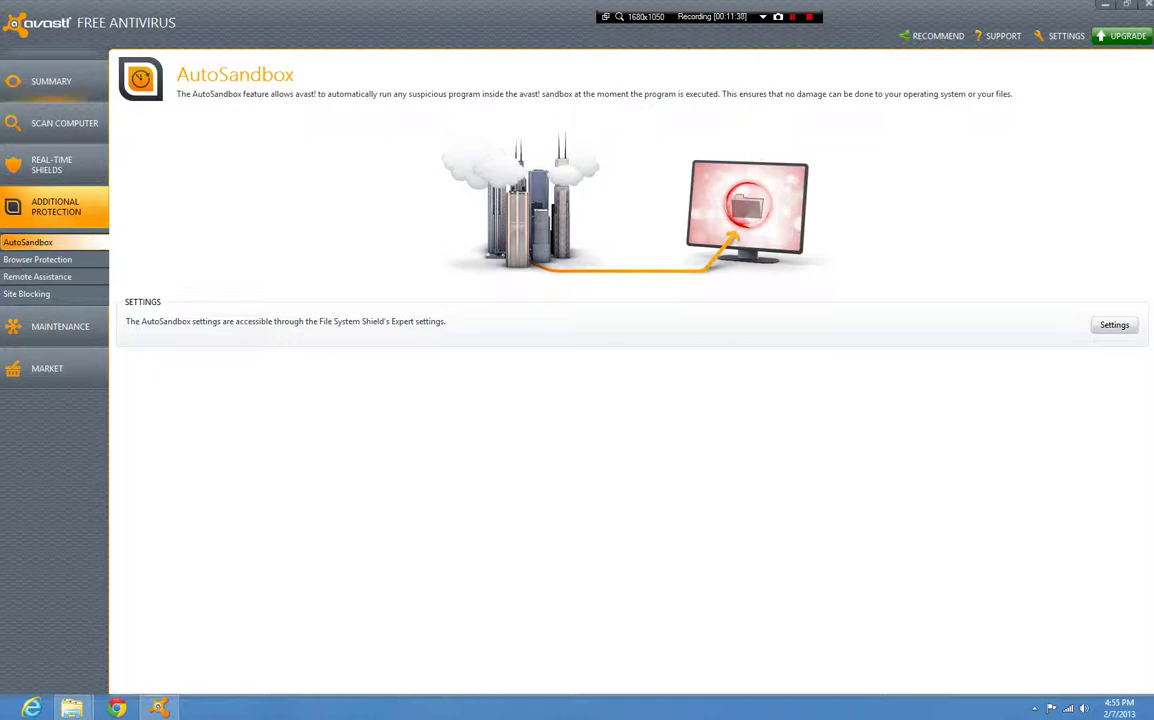
pyautogui.click(50, 164)
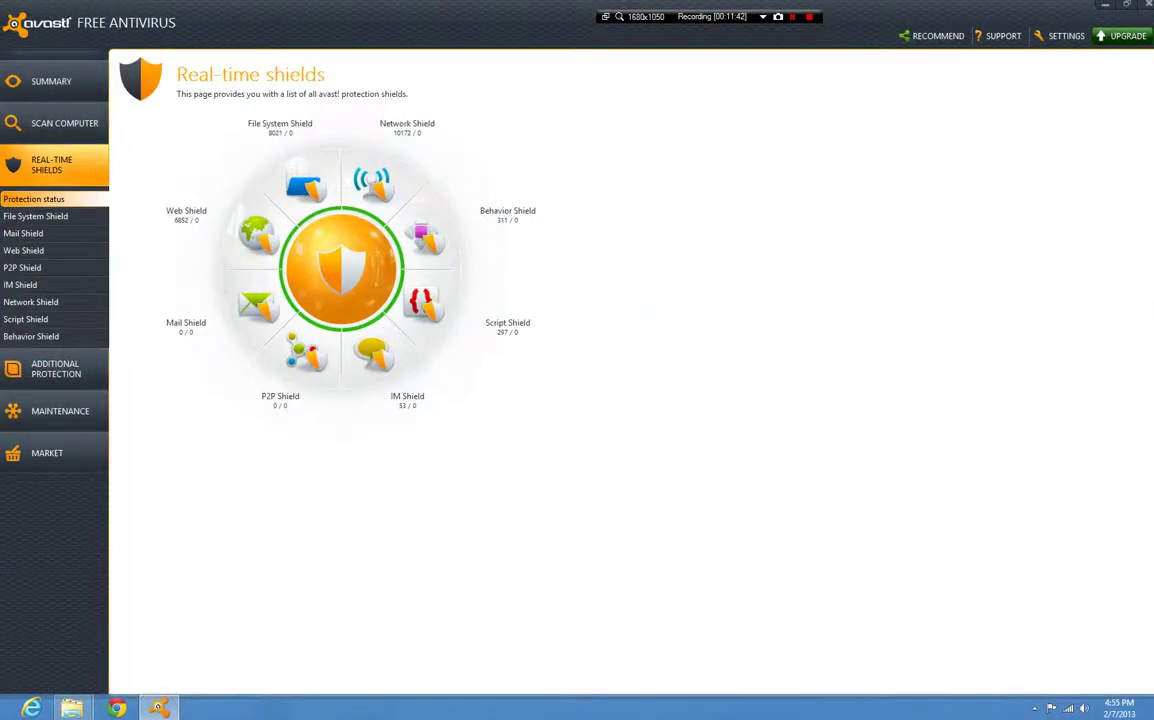
pyautogui.click(60, 123)
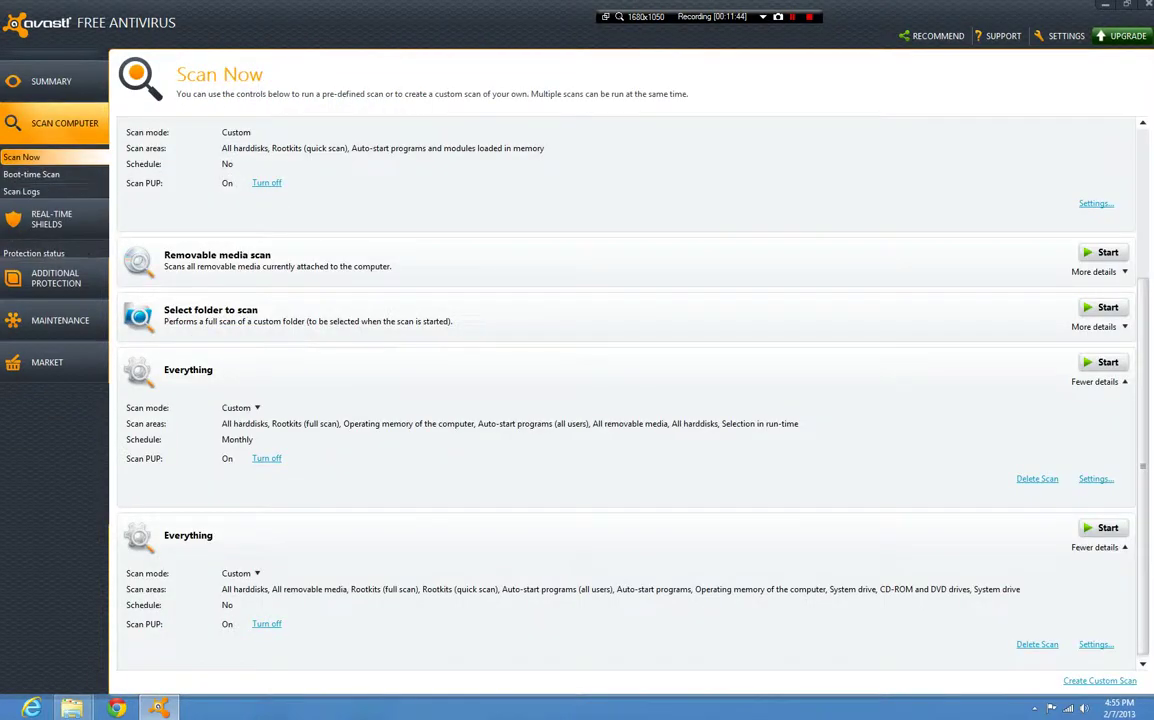
pyautogui.scroll(4, 626, 393)
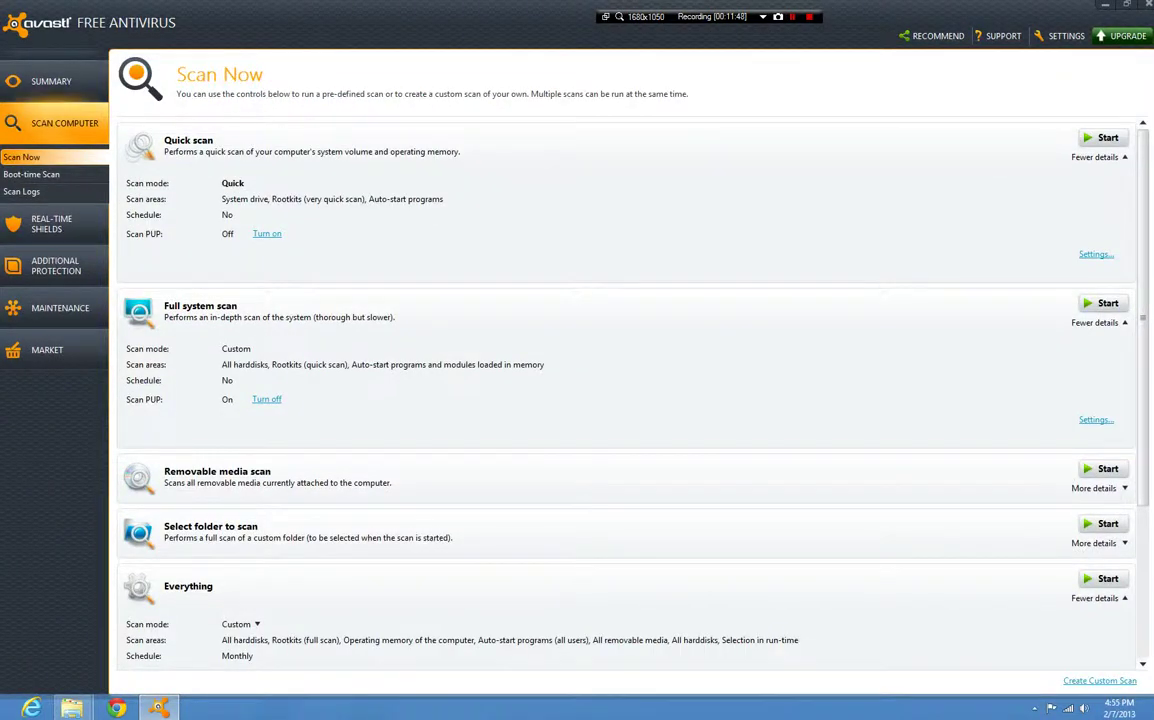
pyautogui.click(54, 81)
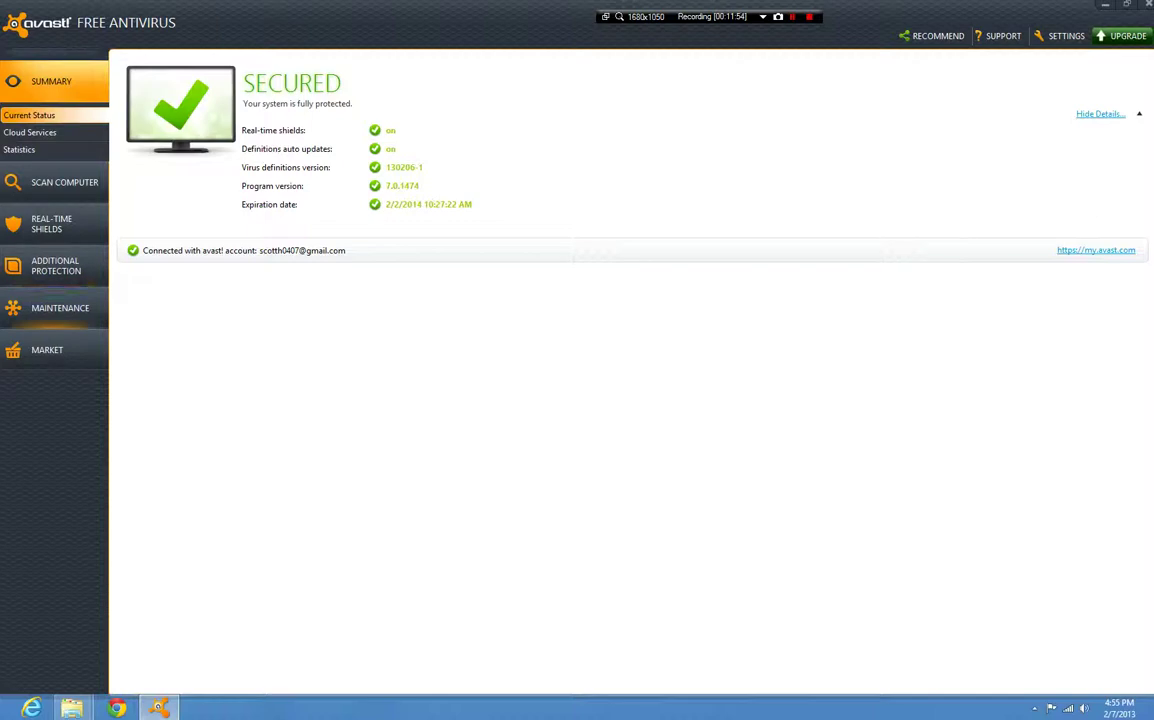
pyautogui.click(60, 308)
pyautogui.click(54, 401)
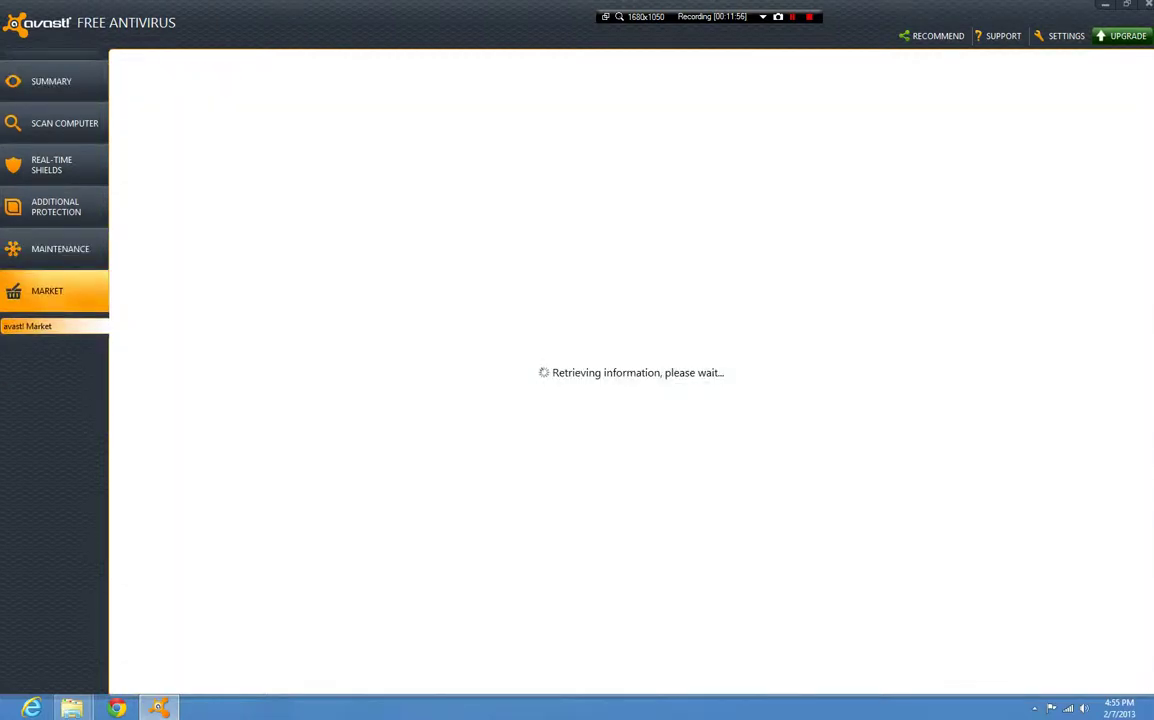
# Step: Restore the maximized antivirus window to a smaller size, reposition it on the desktop and show the current status summary
pyautogui.click(1126, 4)
pyautogui.moveTo(767, 150); pyautogui.dragTo(489, 140)
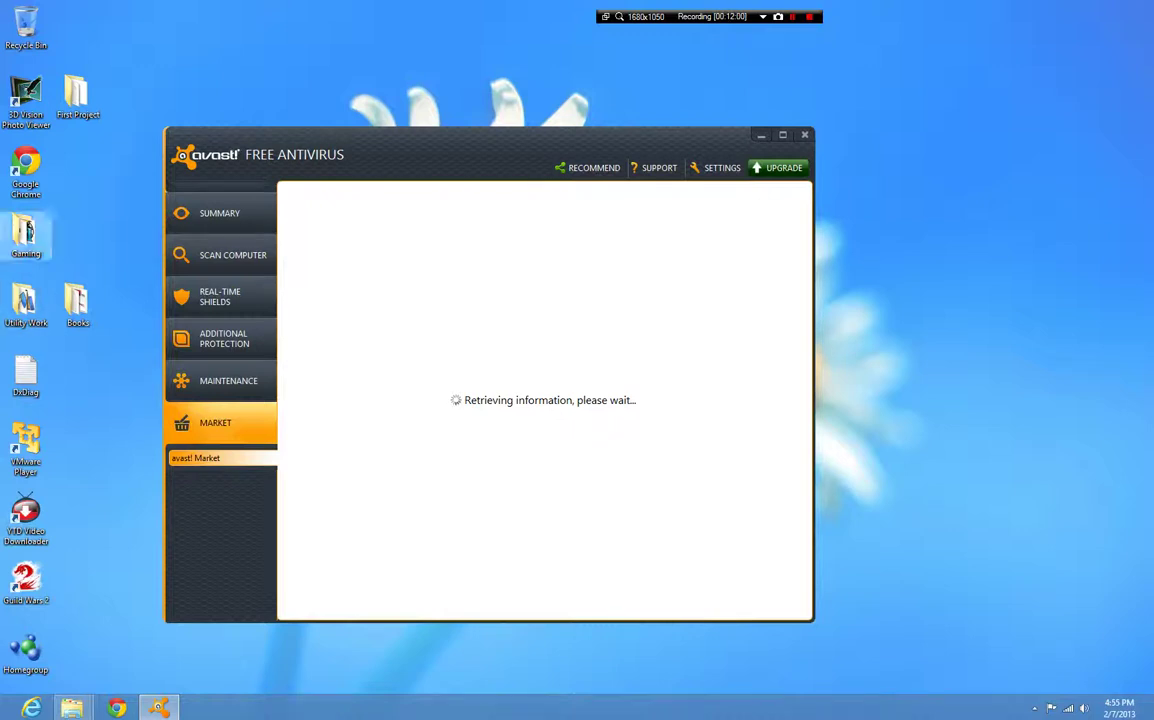
pyautogui.click(220, 213)
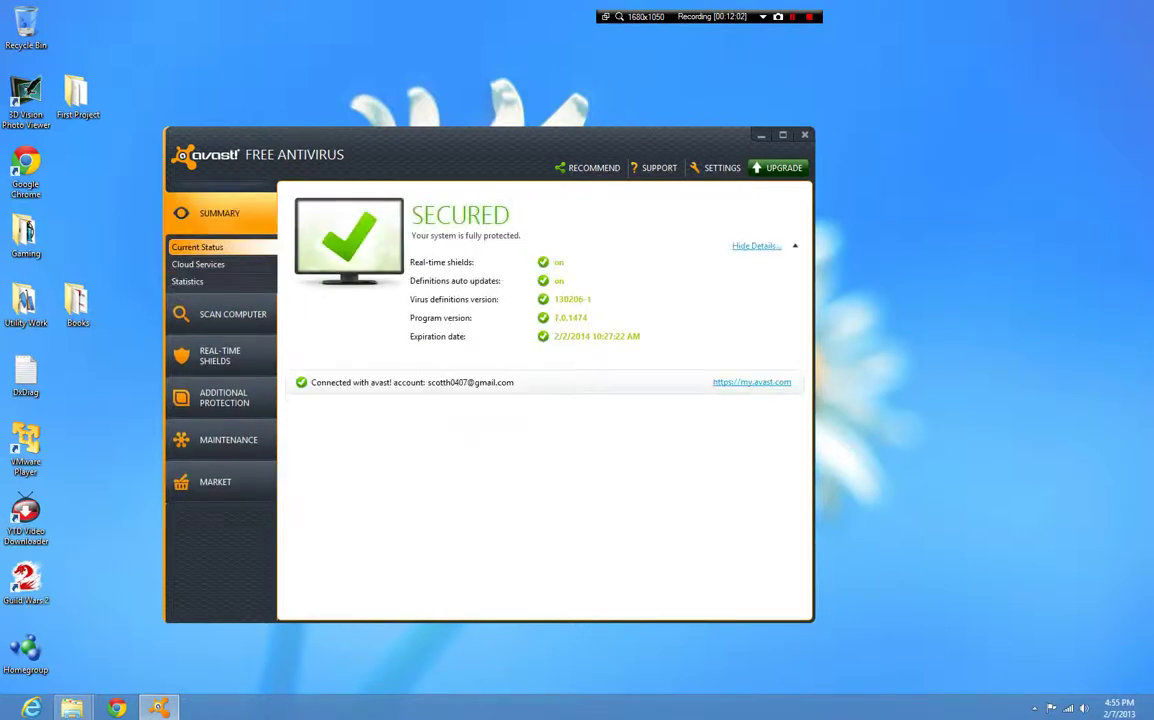